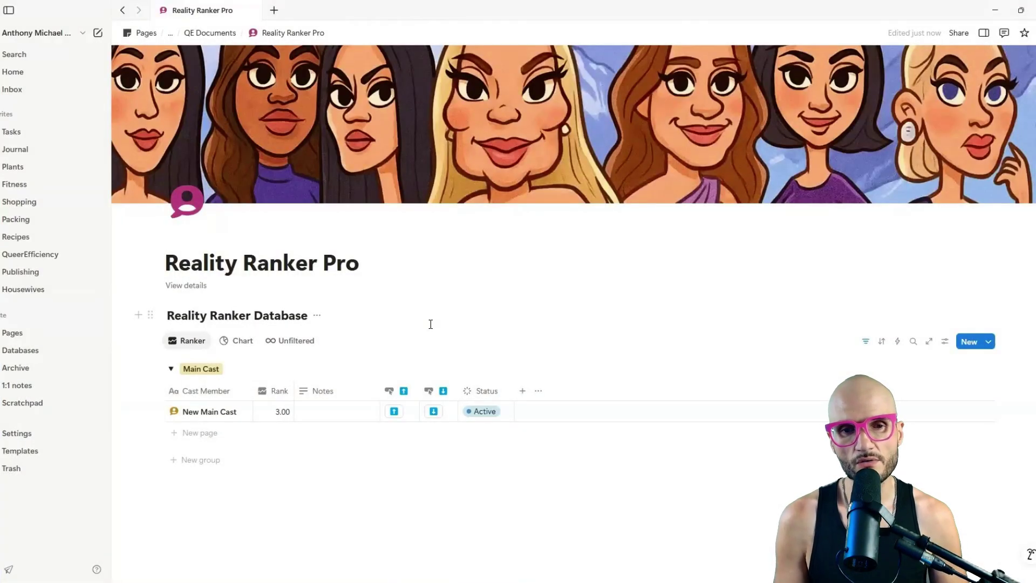
Change the Reality Ranker Pro page icon to the dark gray person speech-bubble icon
click(186, 203)
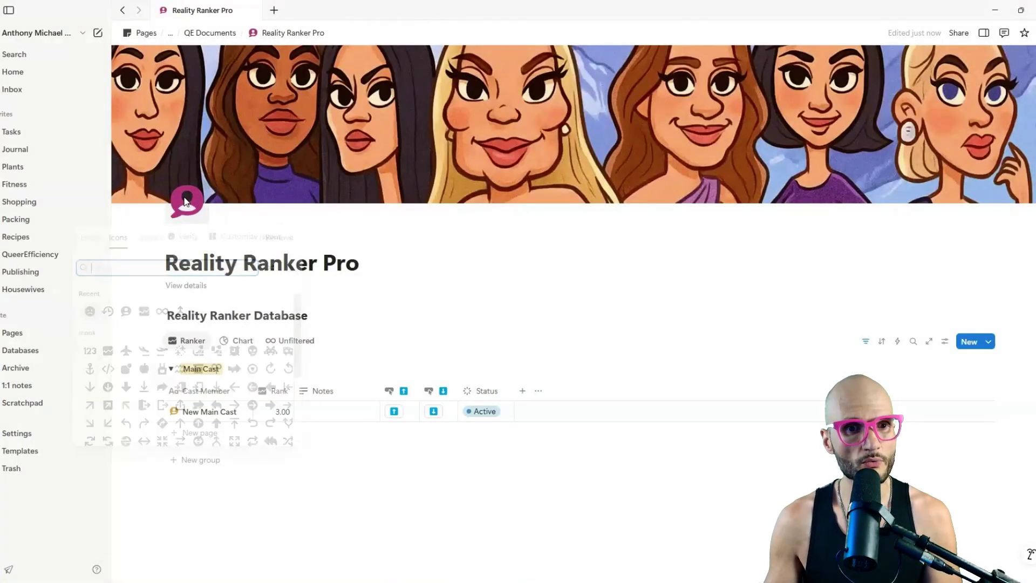
click(127, 312)
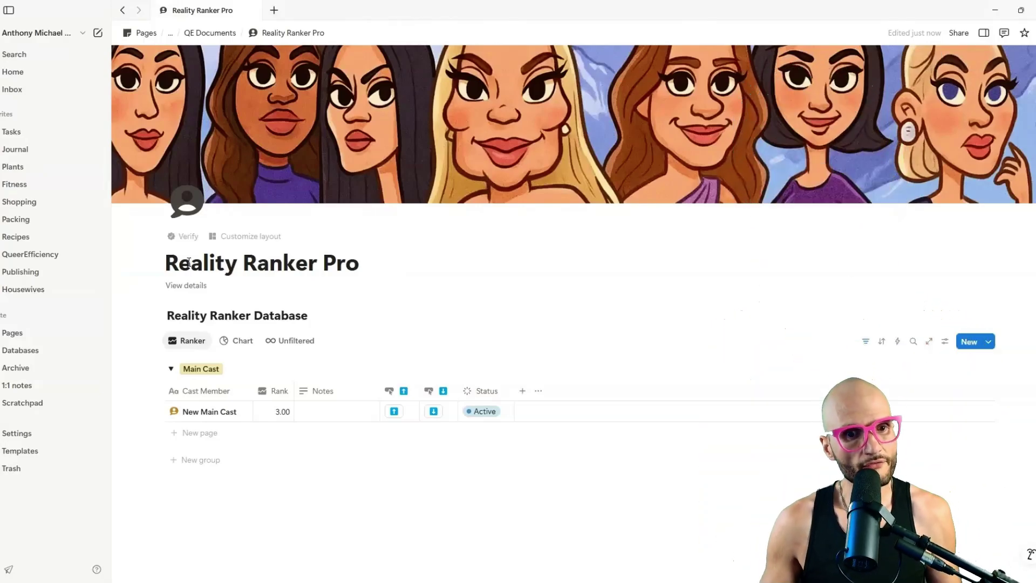
Duplicate the Reality Ranker Database with its content on the same page
click(153, 313)
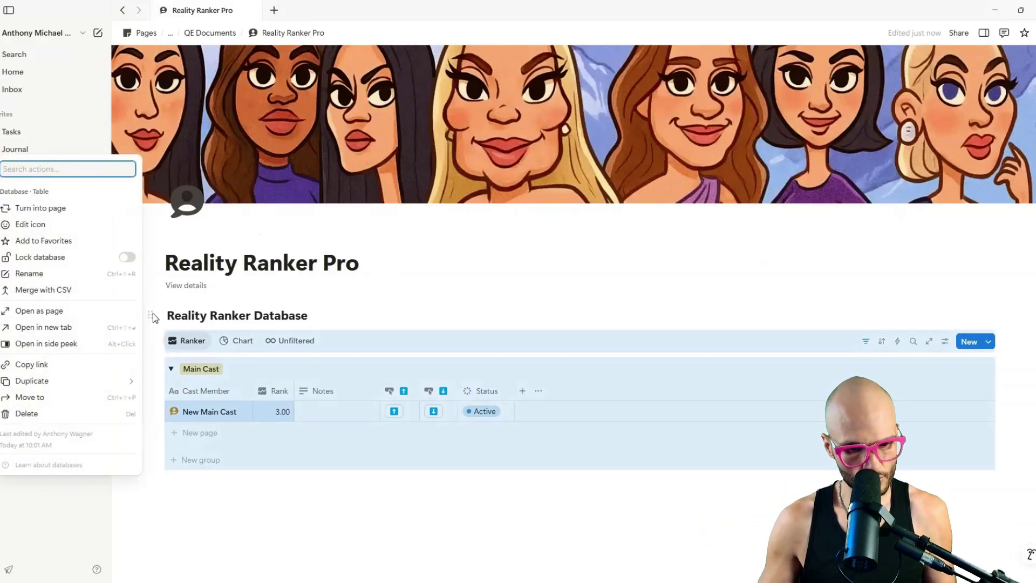
key(ctrl+d)
scroll(272, 285, down, 1)
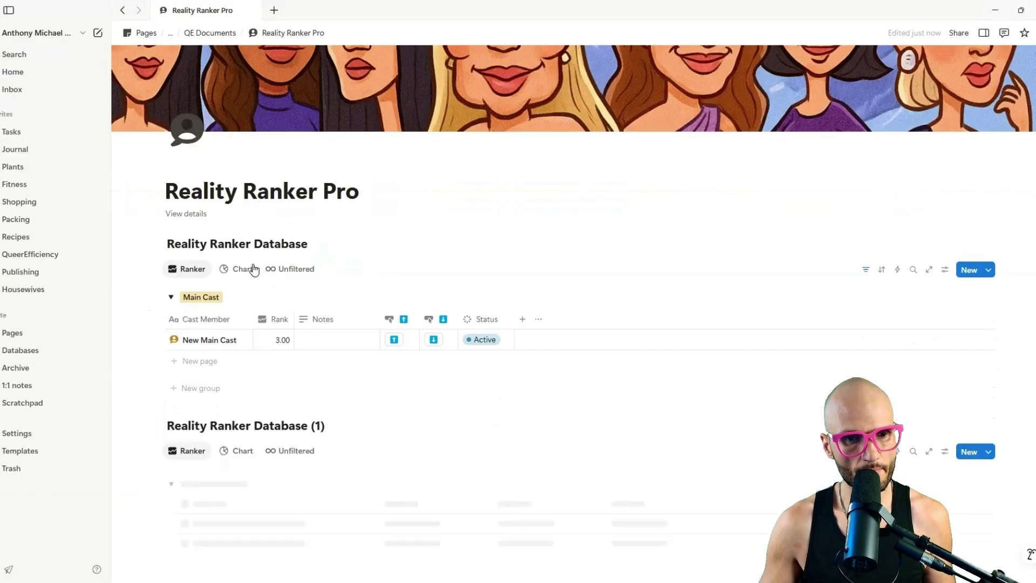
scroll(252, 259, down, 1)
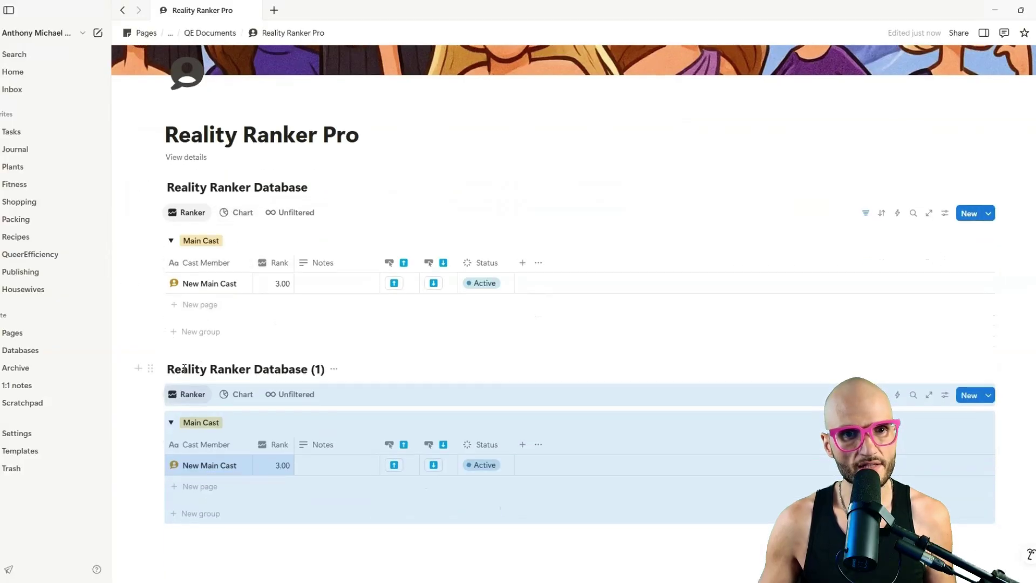
click(152, 188)
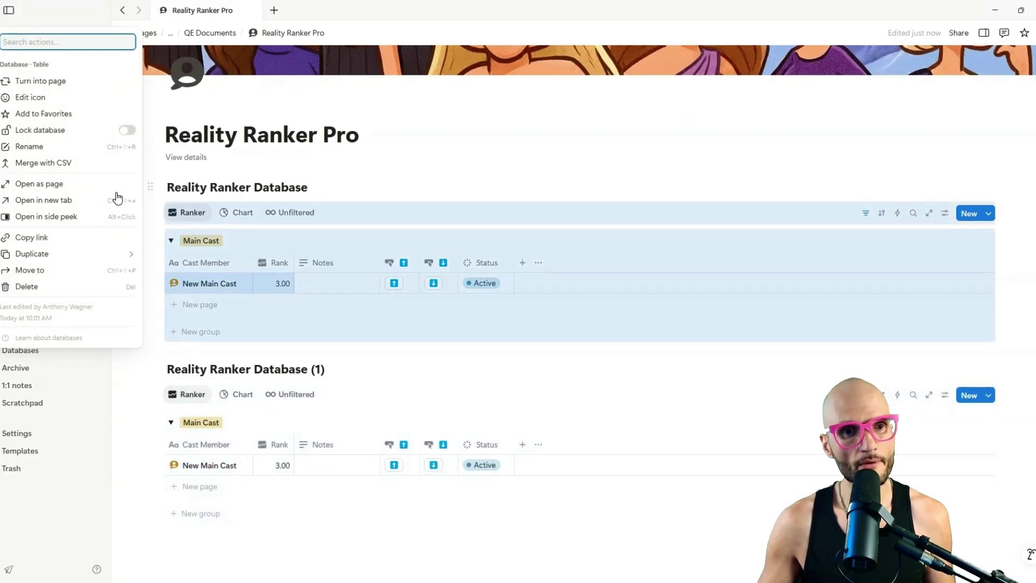
mouse_move(72, 261)
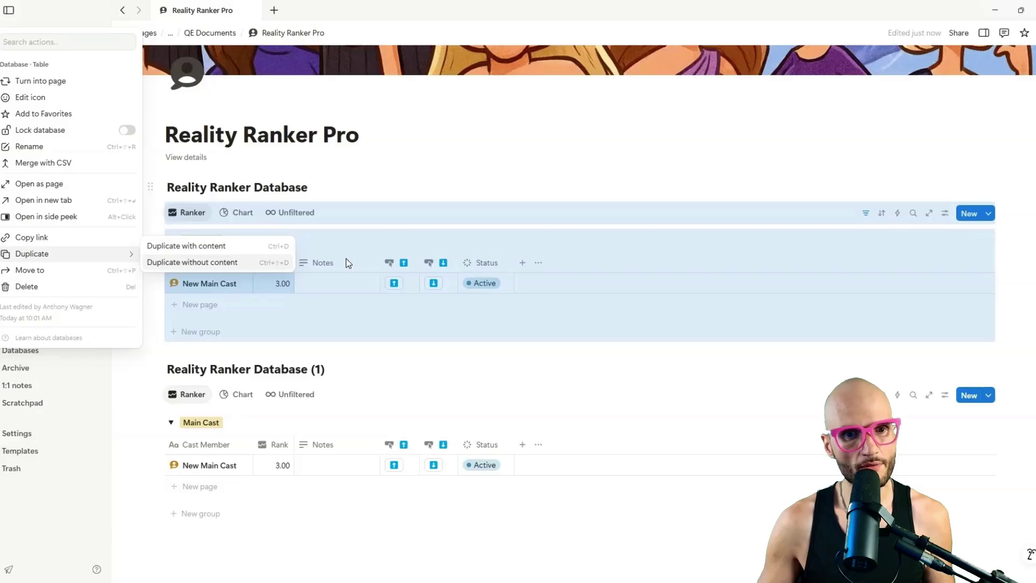
key(Escape)
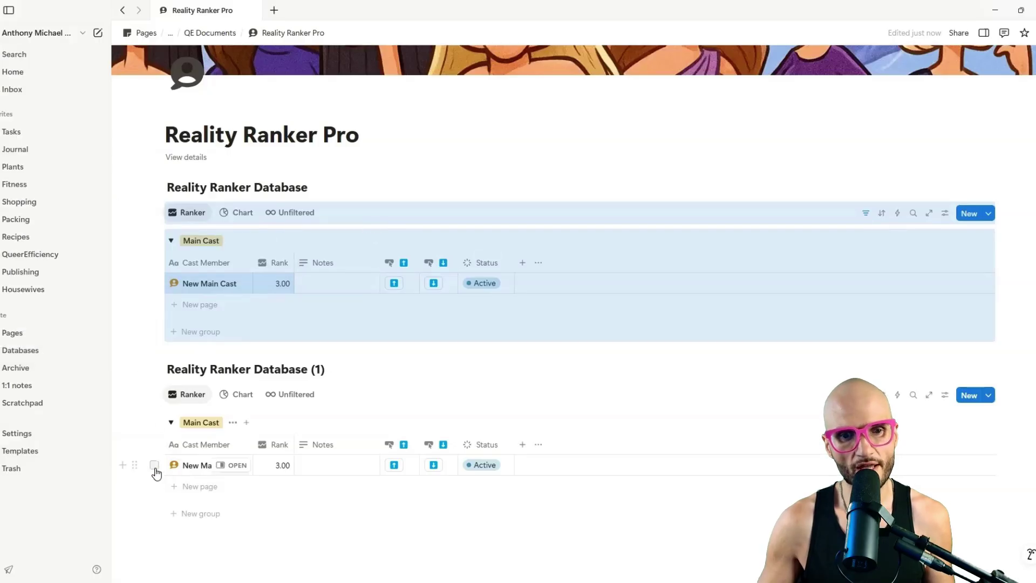
Delete the New Main Cast entry from the duplicated database and rename that database Reality Ranker History Database
click(154, 465)
key(Delete)
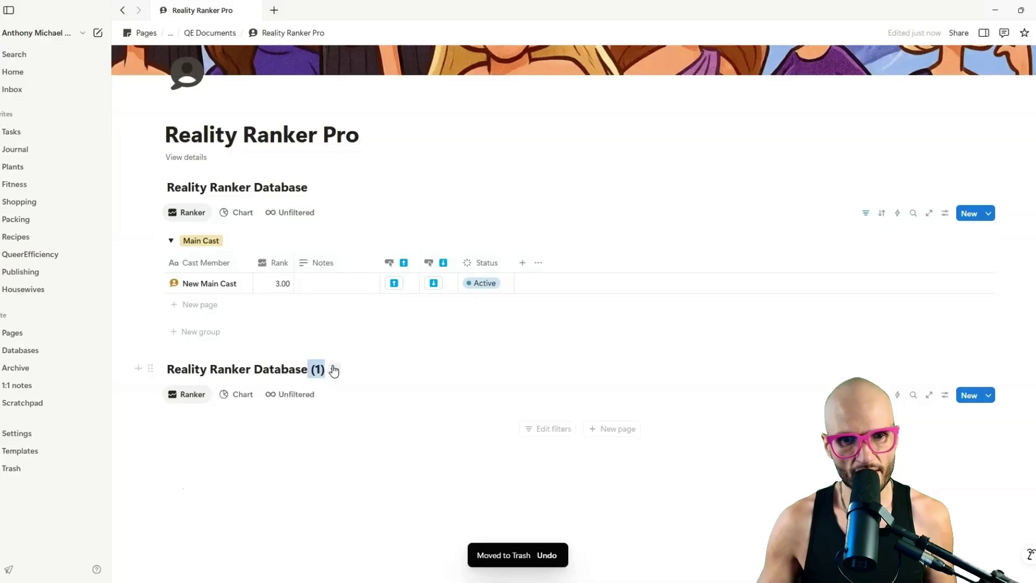
key(BackSpace)
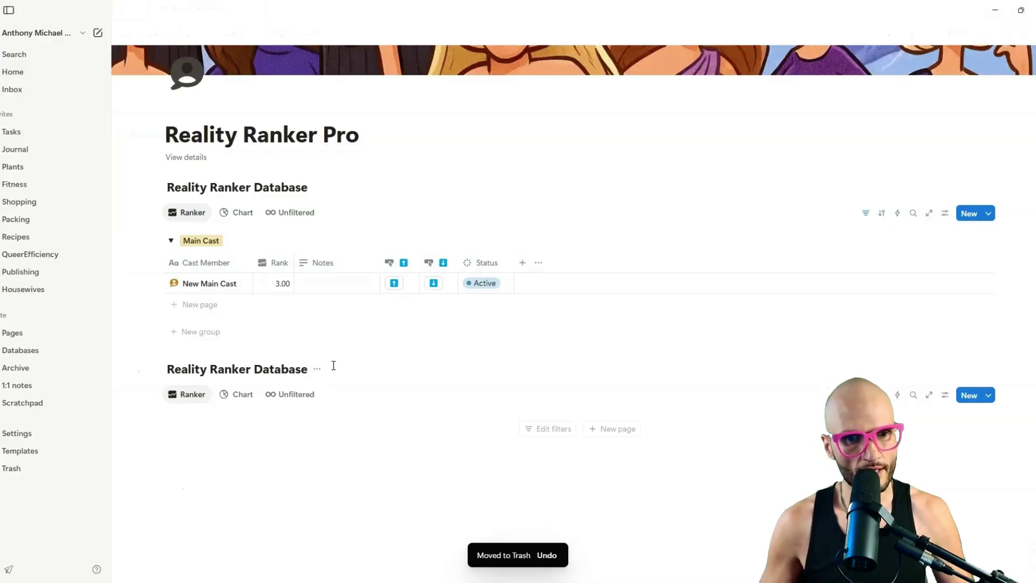
key(ctrl+Left)
text(History)
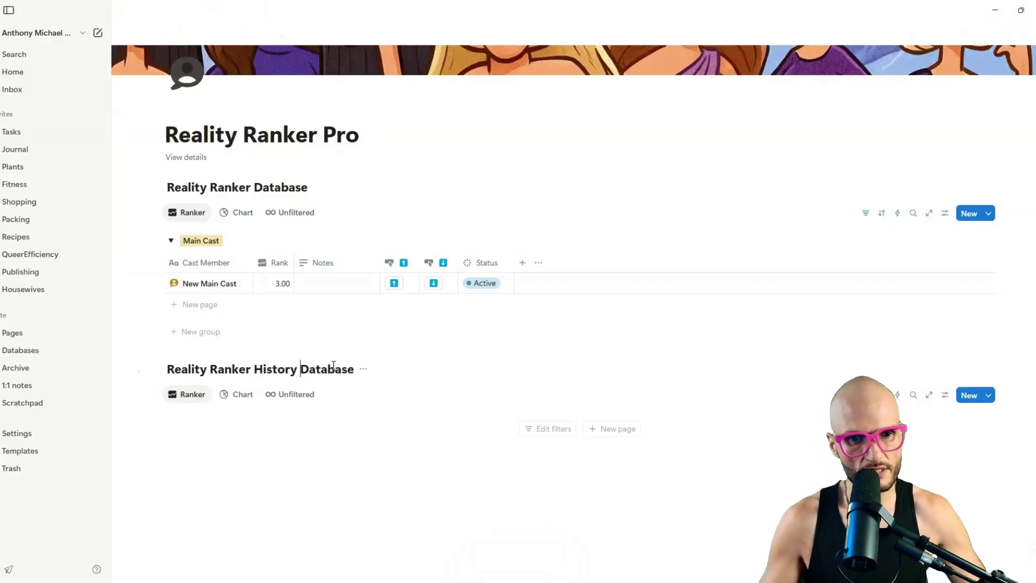
Add a blank entry to the Reality Ranker History Database and delete its Chart view
click(632, 433)
click(236, 395)
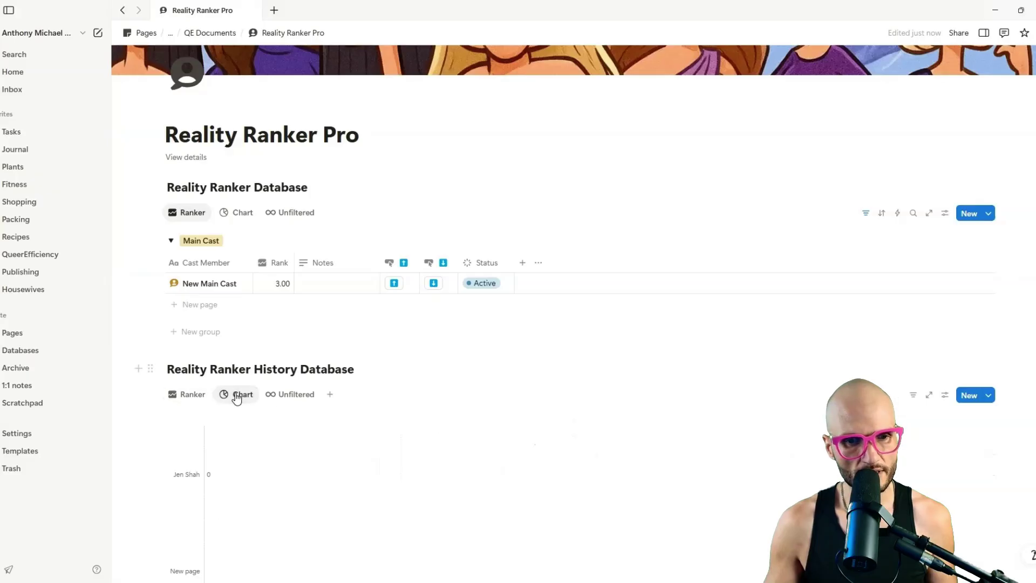
click(236, 396)
click(270, 522)
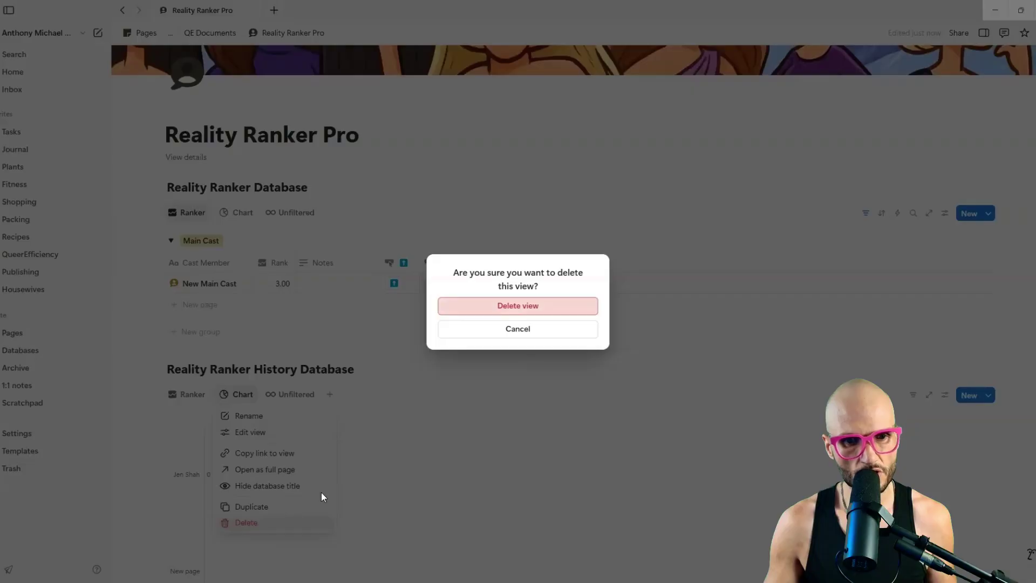
click(561, 306)
Rename the history database's Ranker view to Log and give it a list icon
click(185, 397)
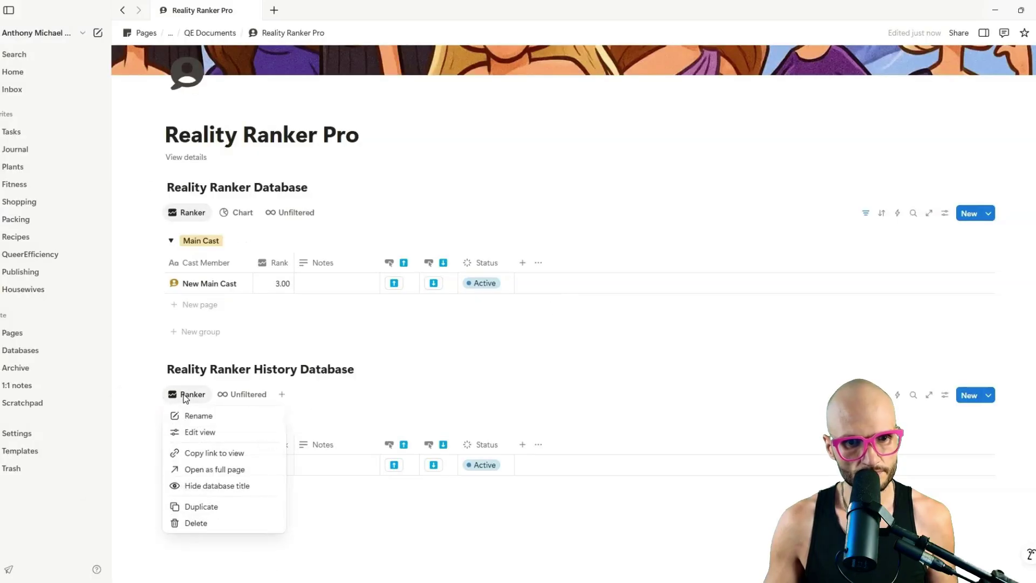
click(199, 432)
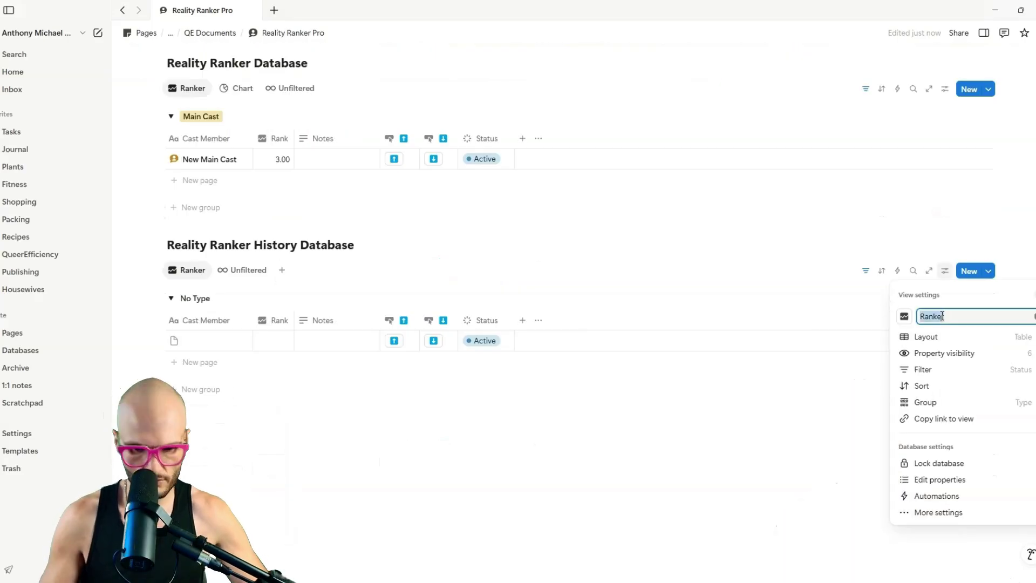
text(Log)
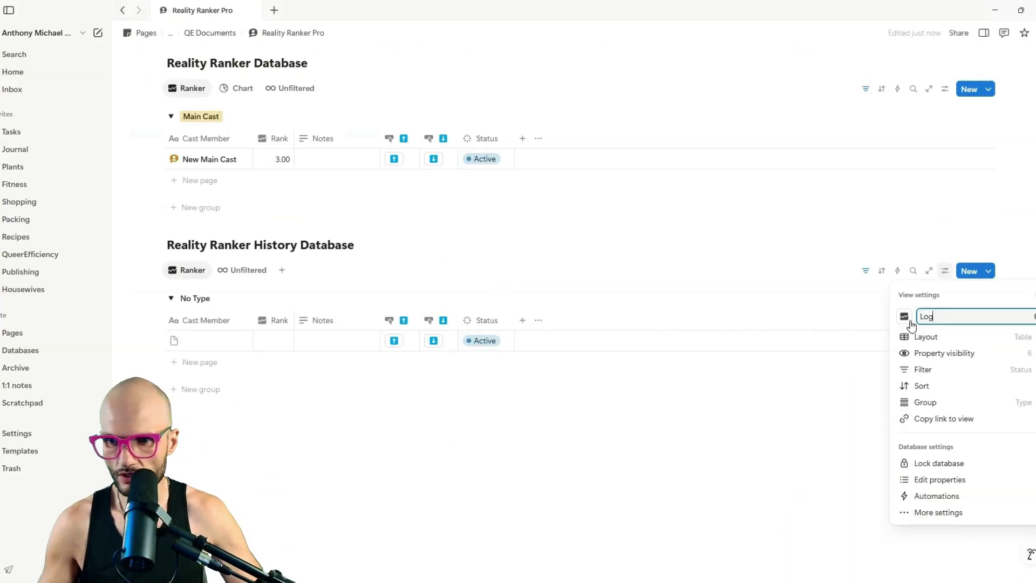
click(479, 295)
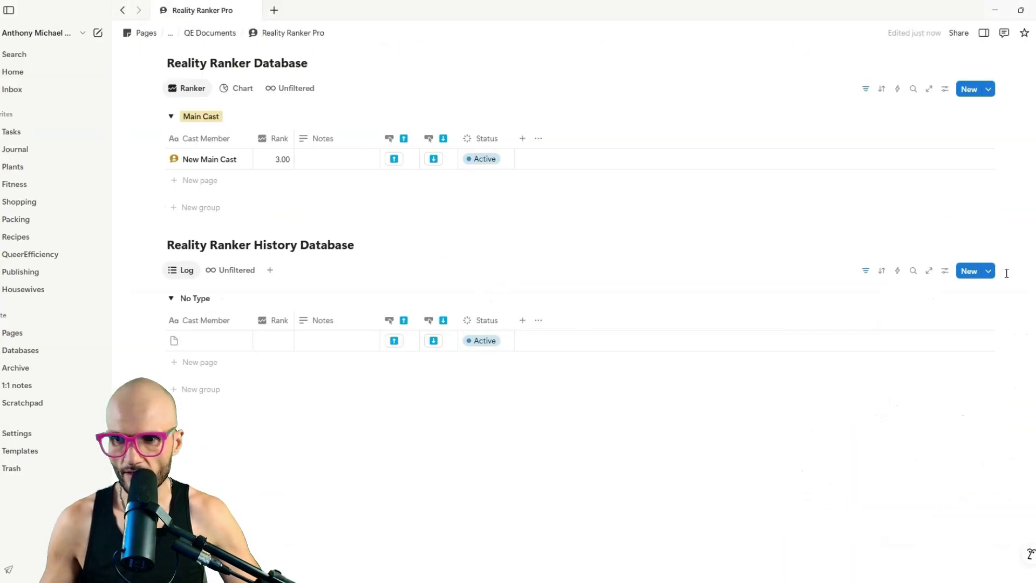
Delete the up-arrow and down-arrow button properties from the Reality Ranker History Database
click(944, 270)
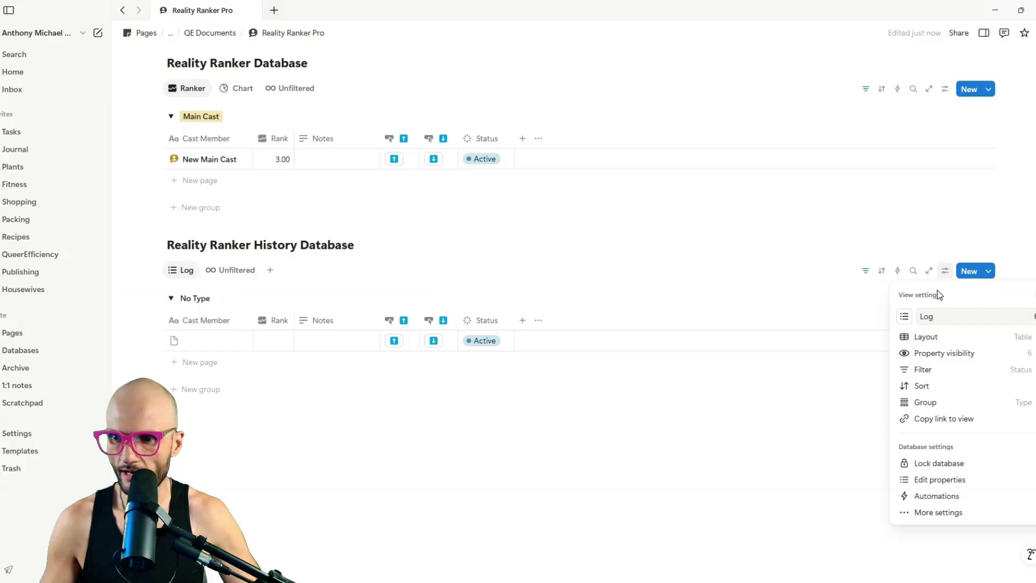
click(964, 484)
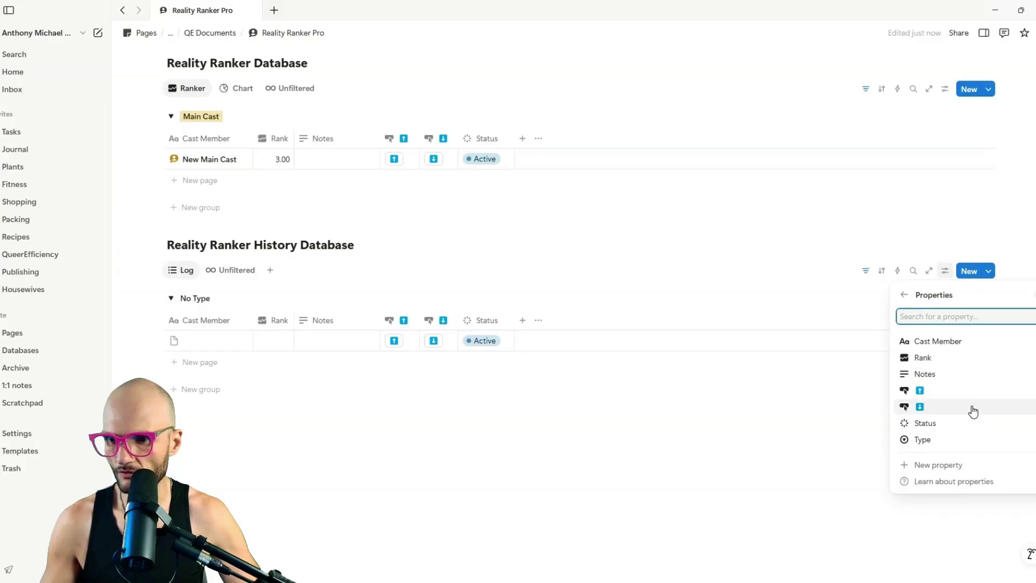
click(973, 408)
click(961, 419)
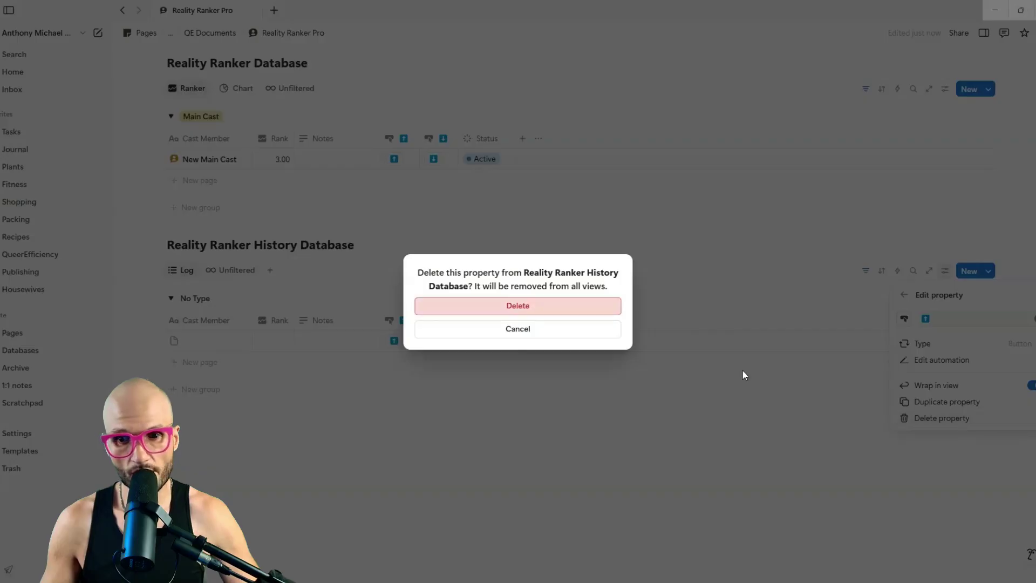
click(513, 305)
click(1018, 389)
click(968, 420)
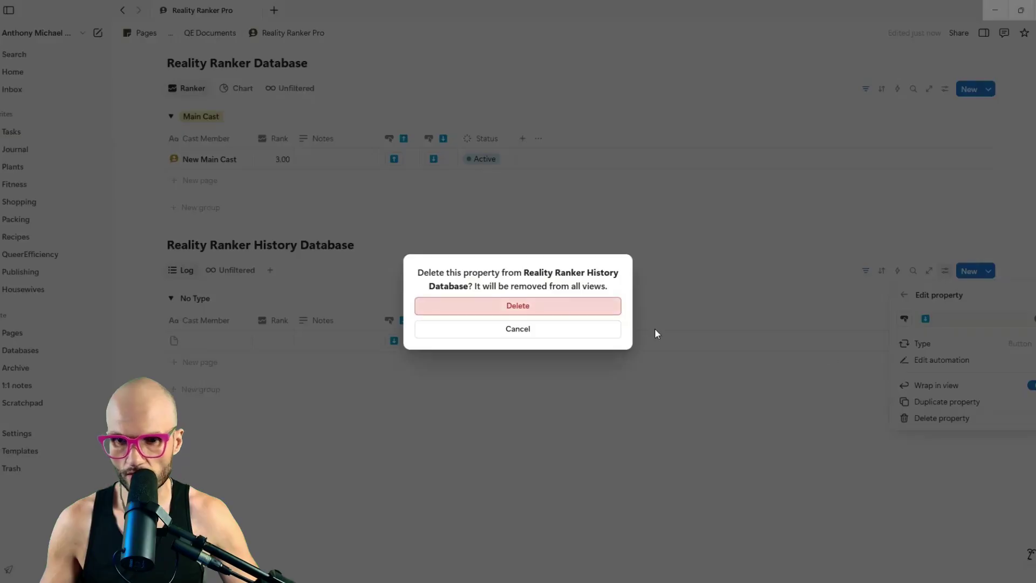
click(571, 310)
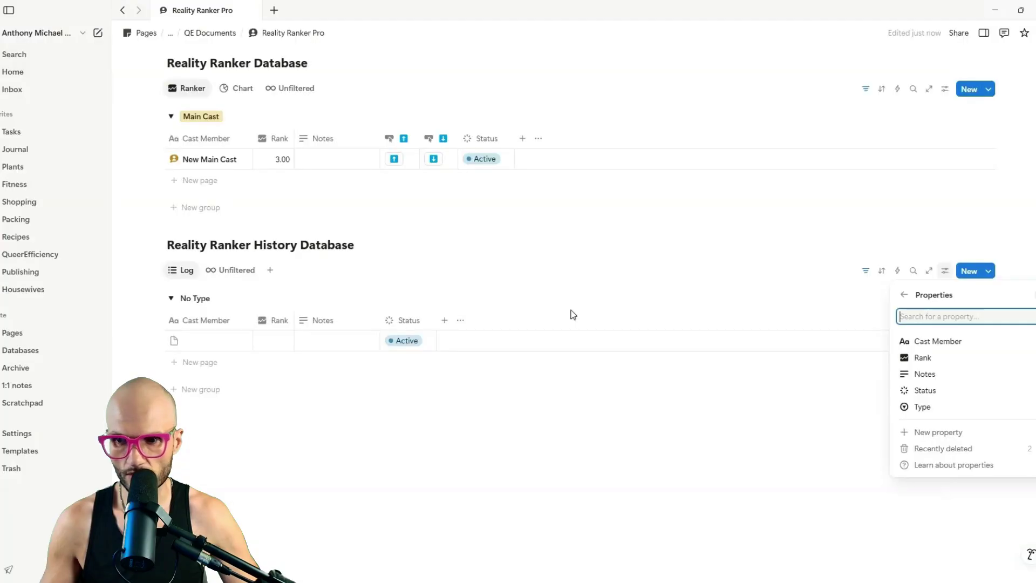
Show the Type property in the history database's Log view and place it before Status
click(414, 389)
click(460, 320)
click(1029, 443)
click(548, 406)
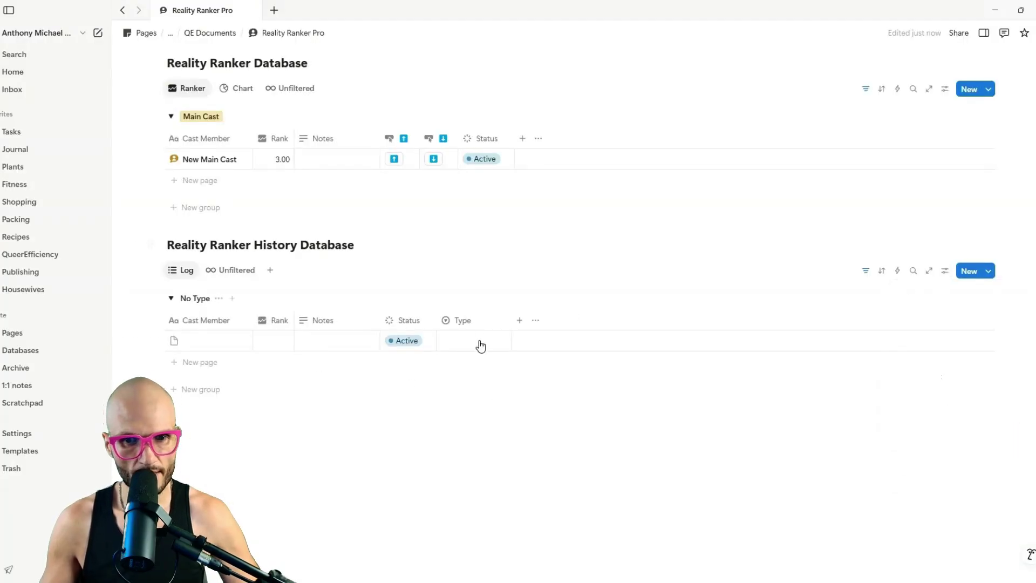
drag(483, 326, 409, 324)
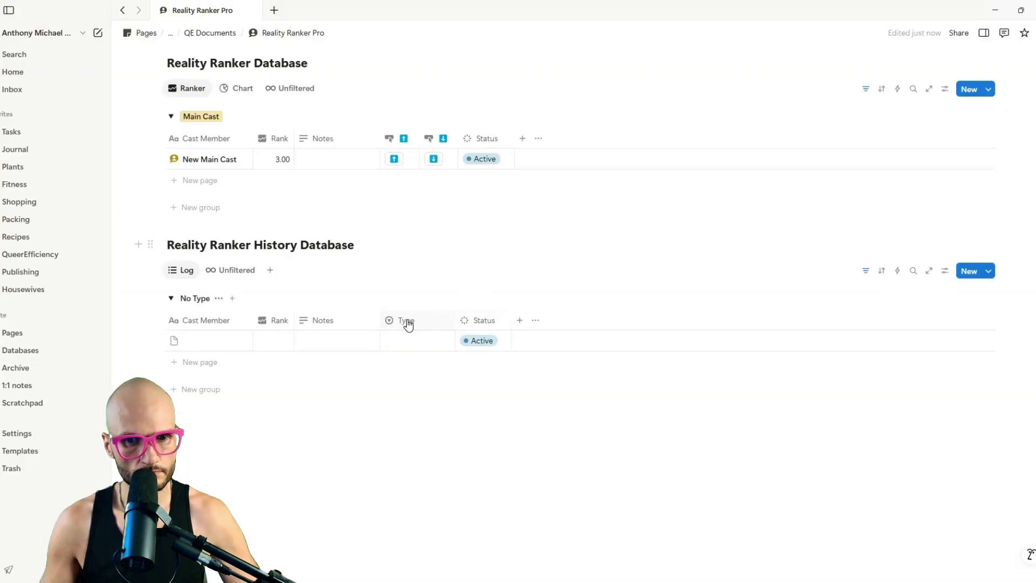
Add a Date property to the history database and place it between Notes and Type
click(520, 322)
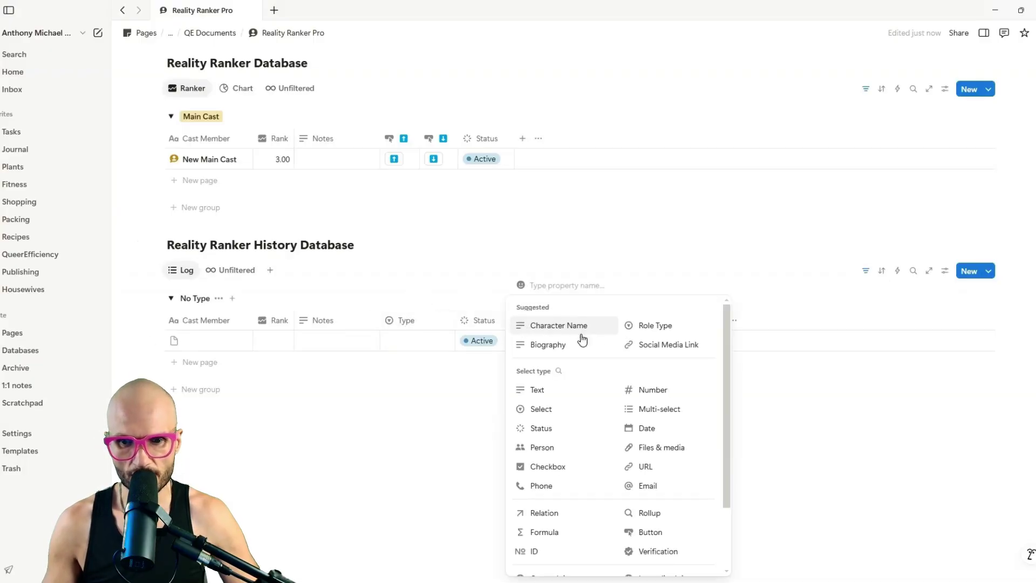
click(645, 428)
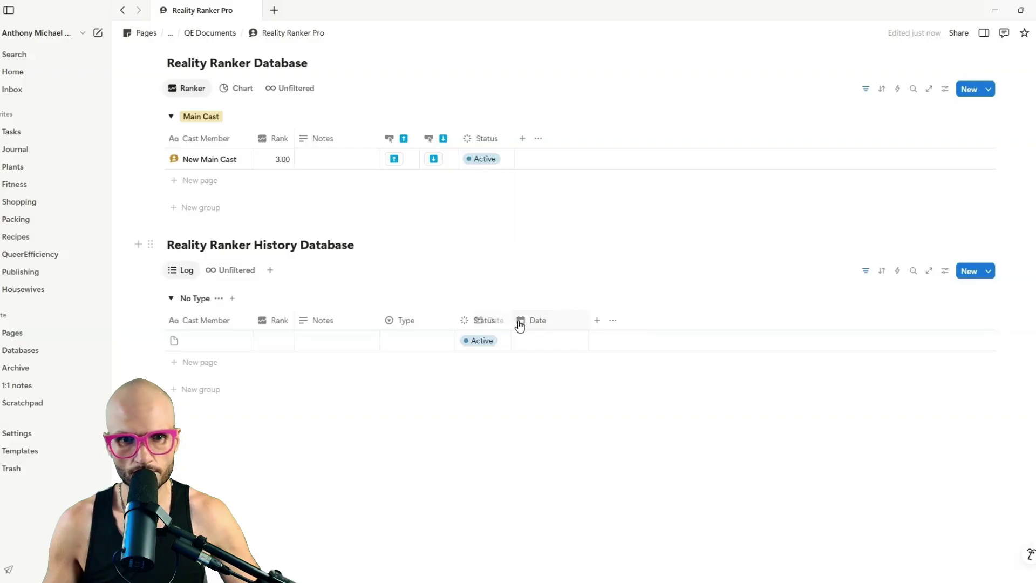
drag(518, 324, 426, 325)
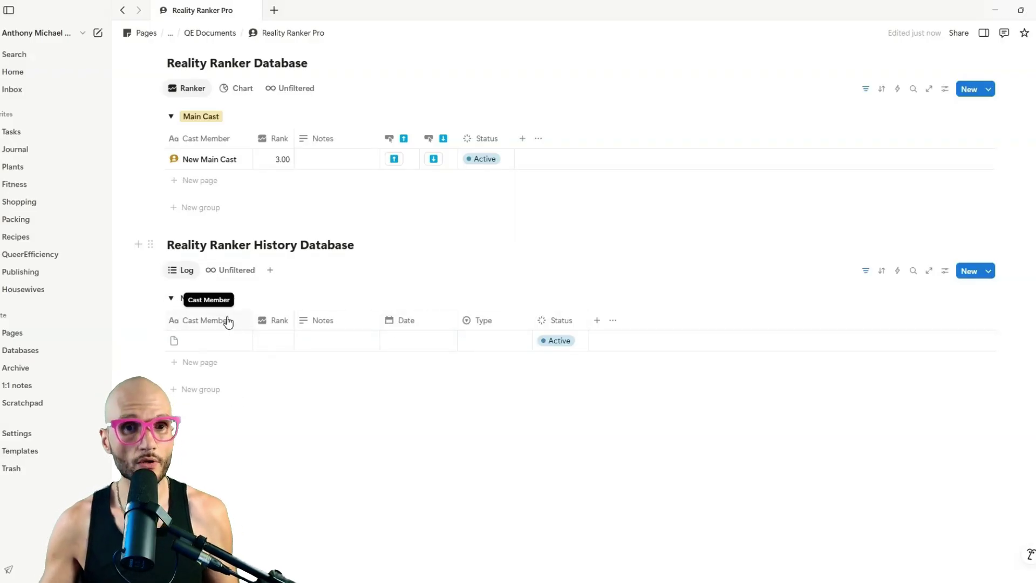
Rename the New Main Cast entry in the Reality Ranker Database to Lisa Barlow
scroll(219, 302, up, 1)
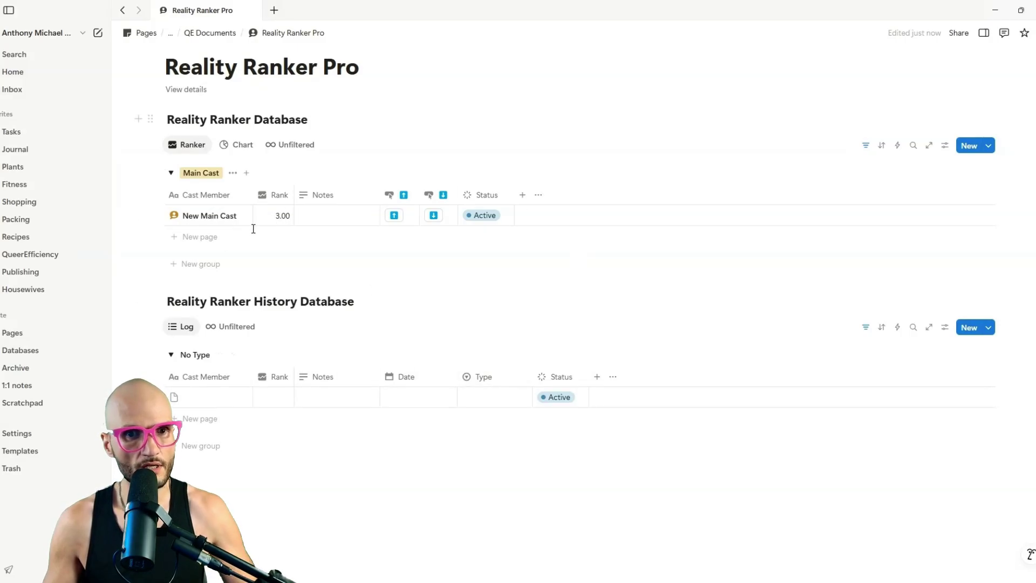
click(201, 221)
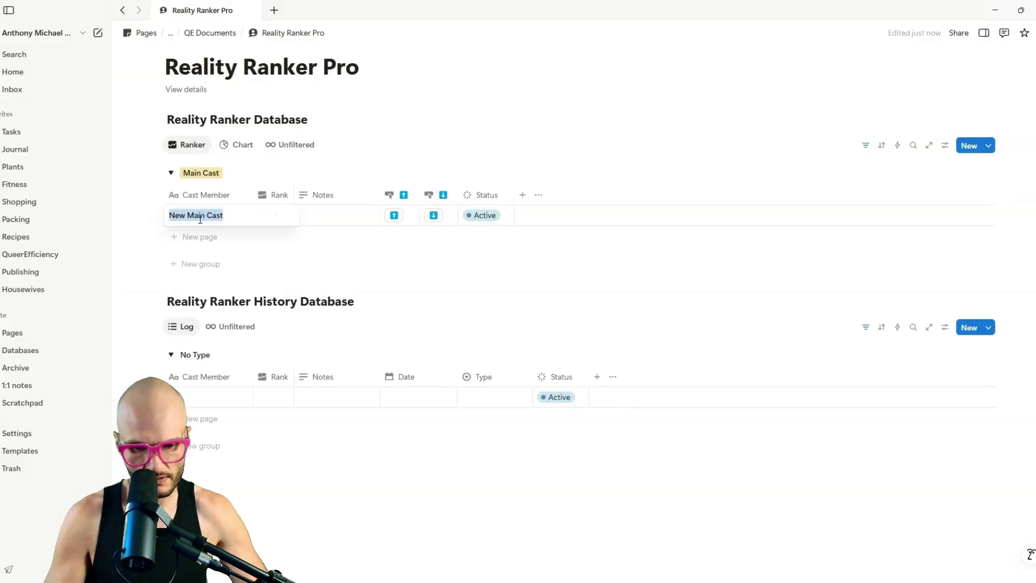
key(BackSpace)
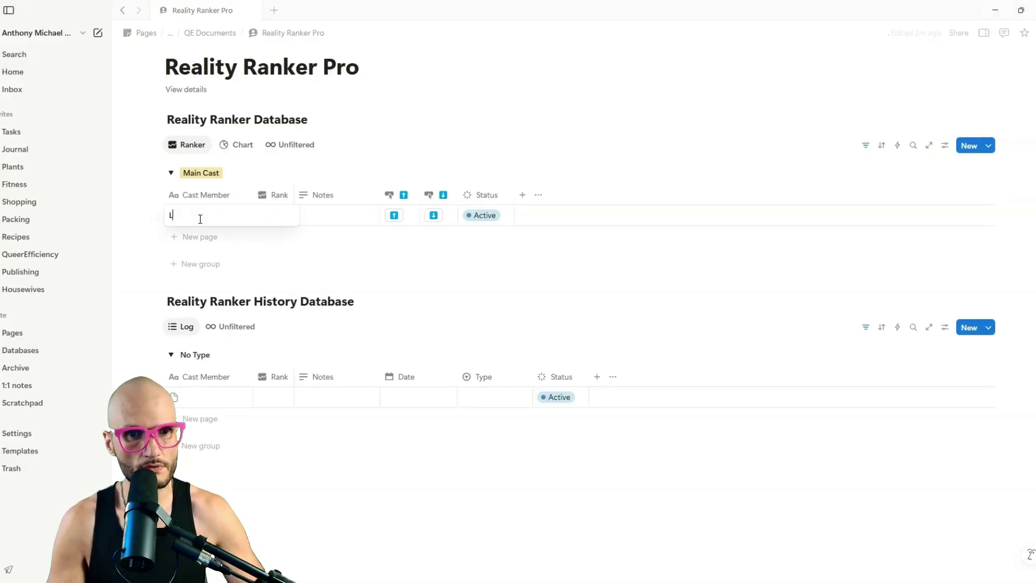
Add another entry to the Reality Ranker Database from the New Main Cast template
click(988, 146)
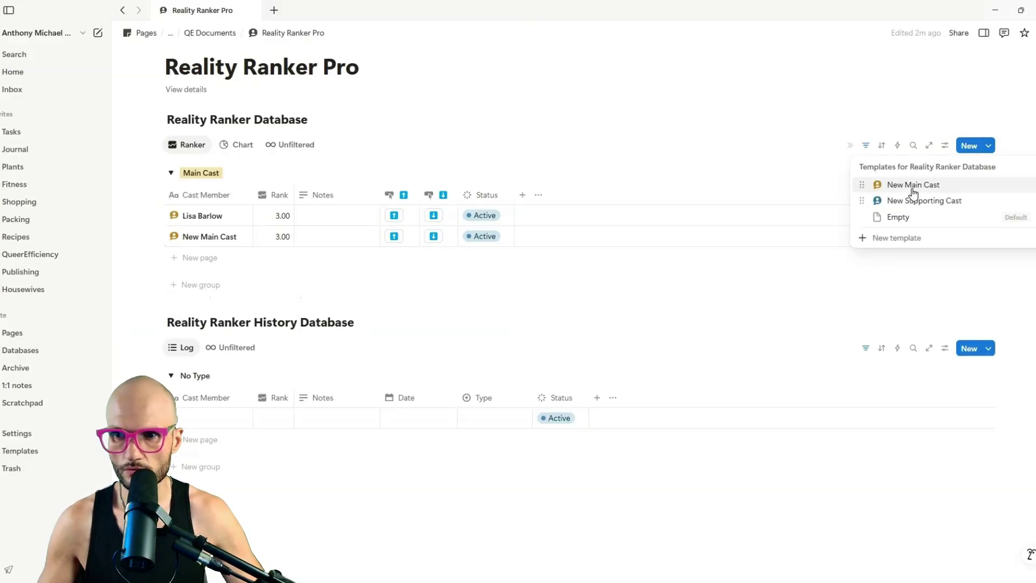
click(912, 184)
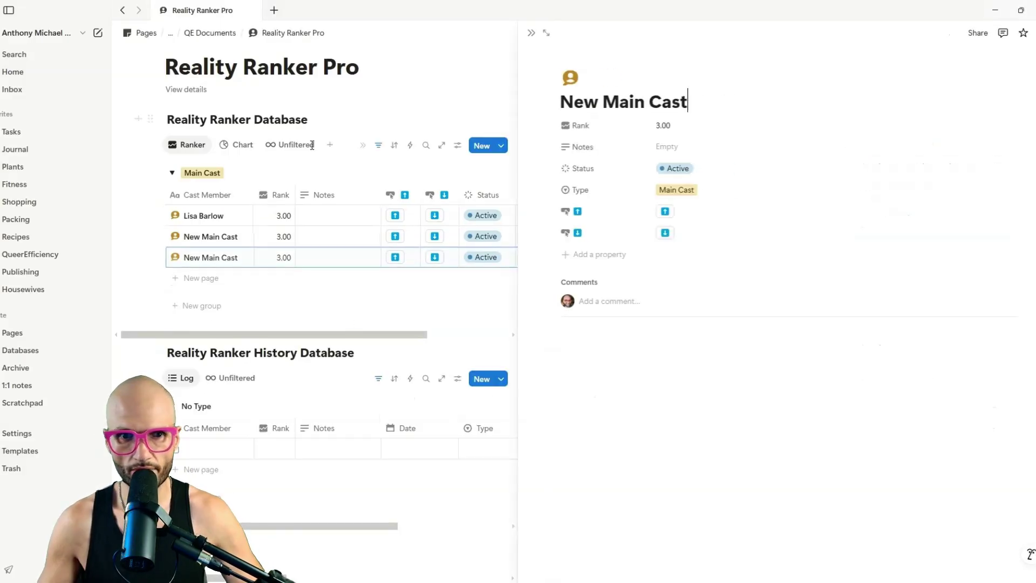
click(531, 33)
Rename the two remaining New Main Cast entries in the Reality Ranker Database to Heather Gay and Whitney Rose
click(196, 238)
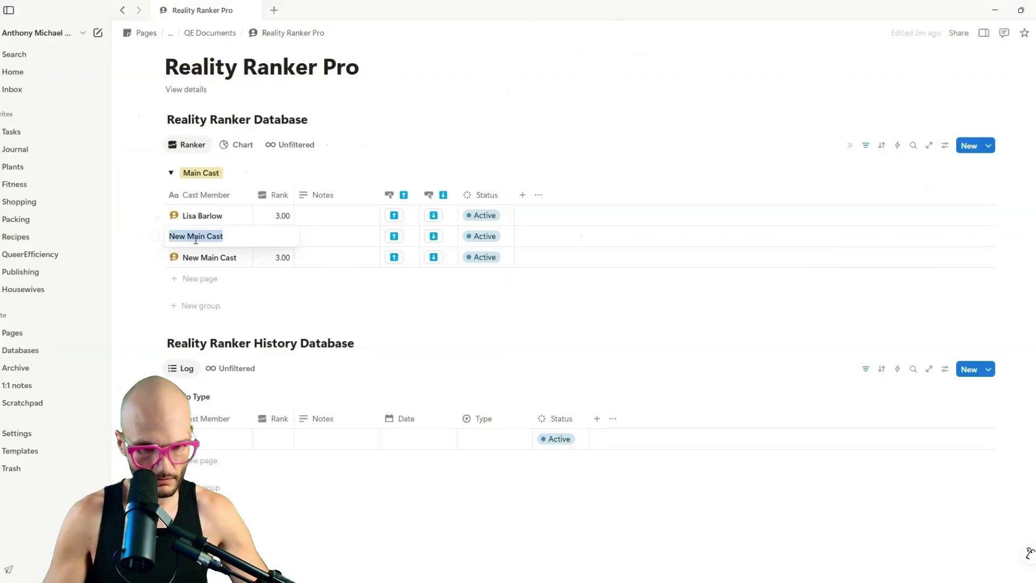
text(Heather Gay)
key(Return)
text(Whi)
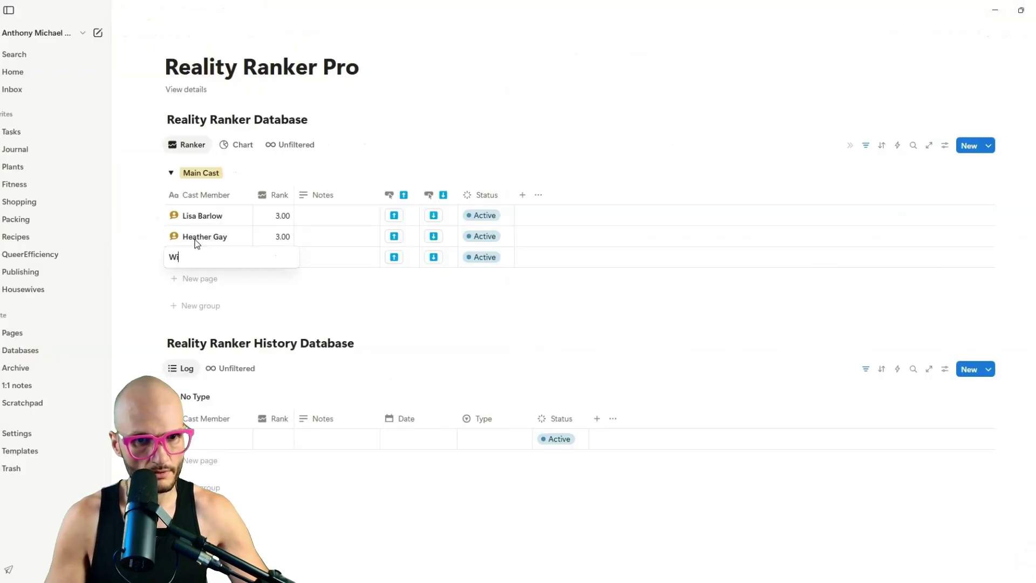
text(tney Ro)
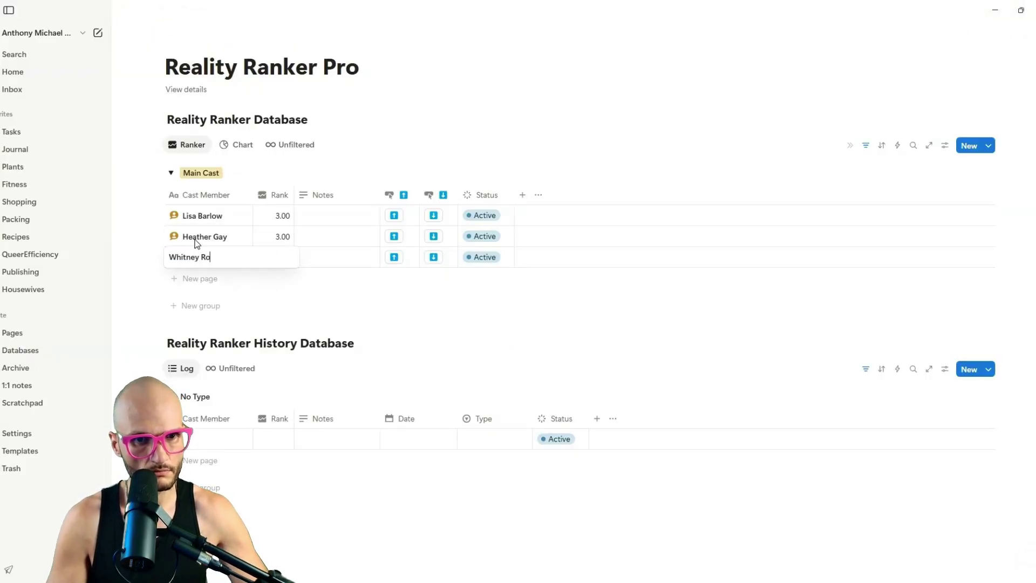
text(se)
key(Escape)
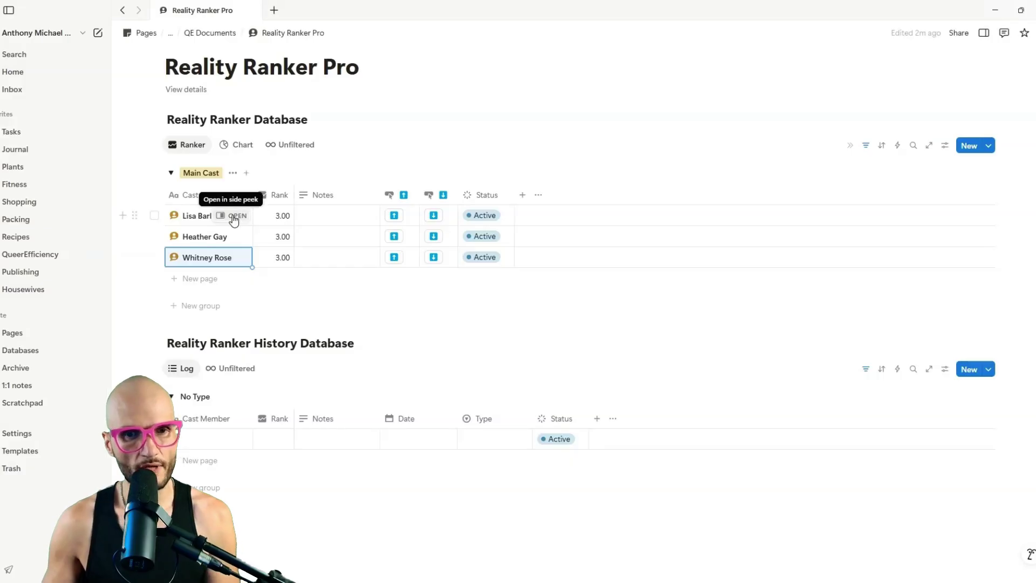
Add an entry named Brooks Marks to the Reality Ranker Database from the New Supporting Cast template
click(986, 148)
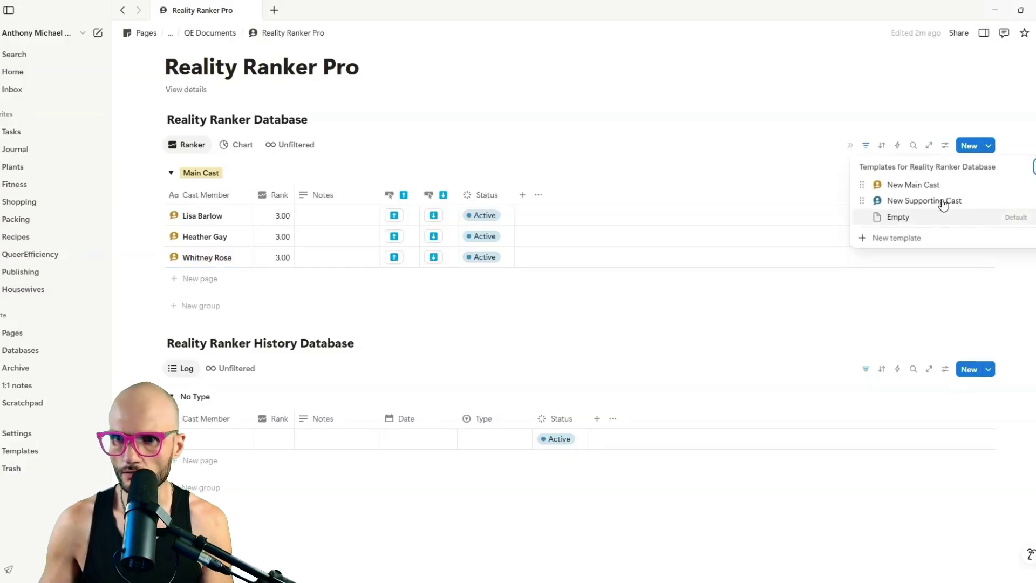
click(887, 207)
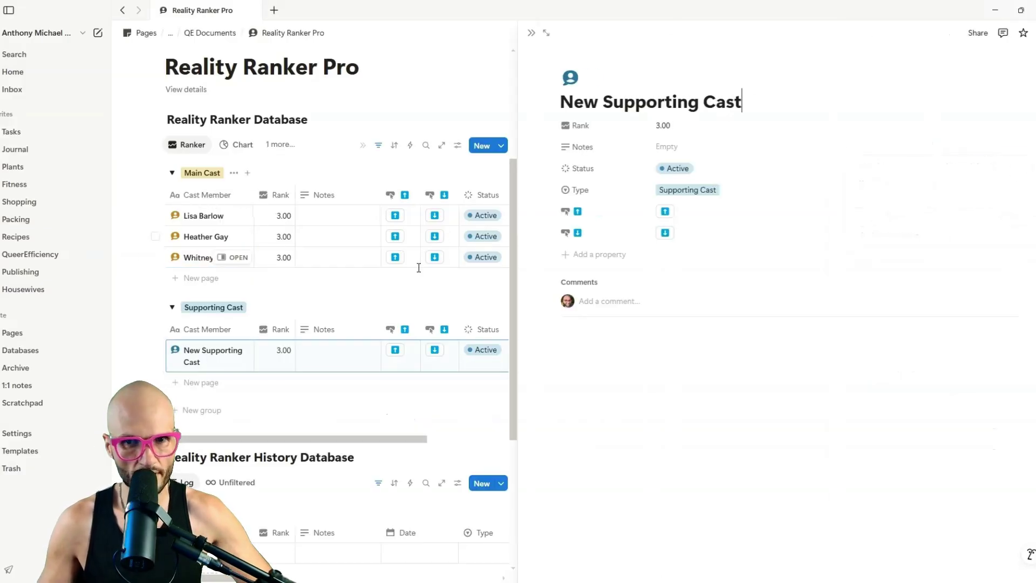
triple_click(613, 102)
text(Brooks Marks)
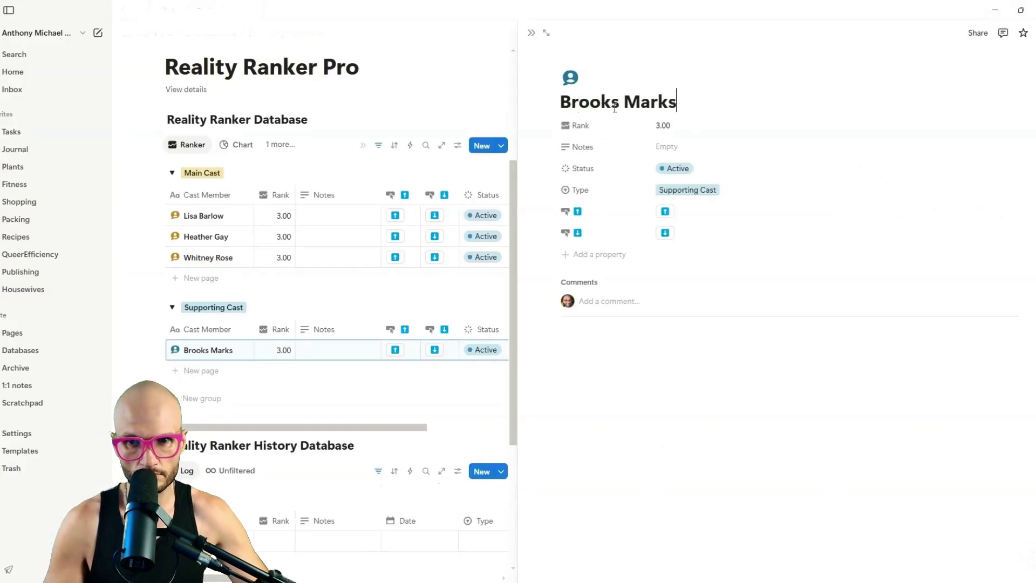
click(530, 33)
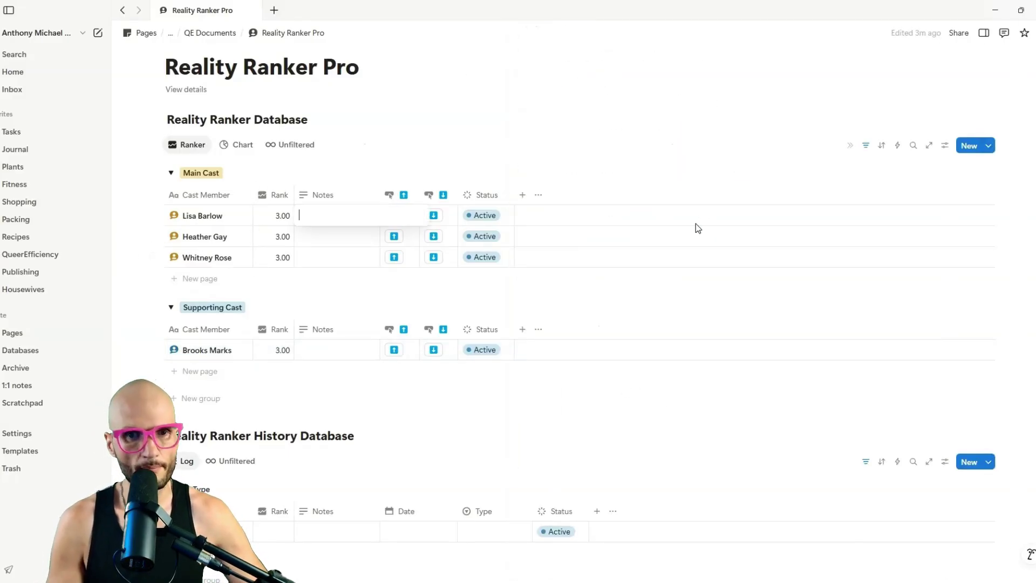
Fill in the Notes of the four cast entries with "Lisa note", "Heather note", "Whitney note" and "Brooks note"
text(Lisa note)
key(Return)
key(Down)
text(Heather note)
key(Return)
key(Down)
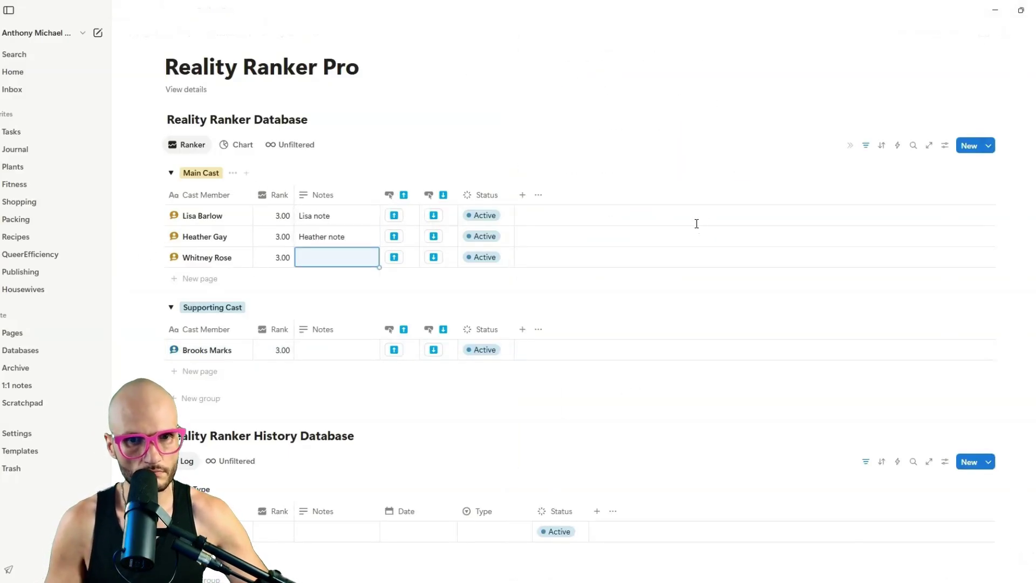
text(Whitney note)
click(330, 351)
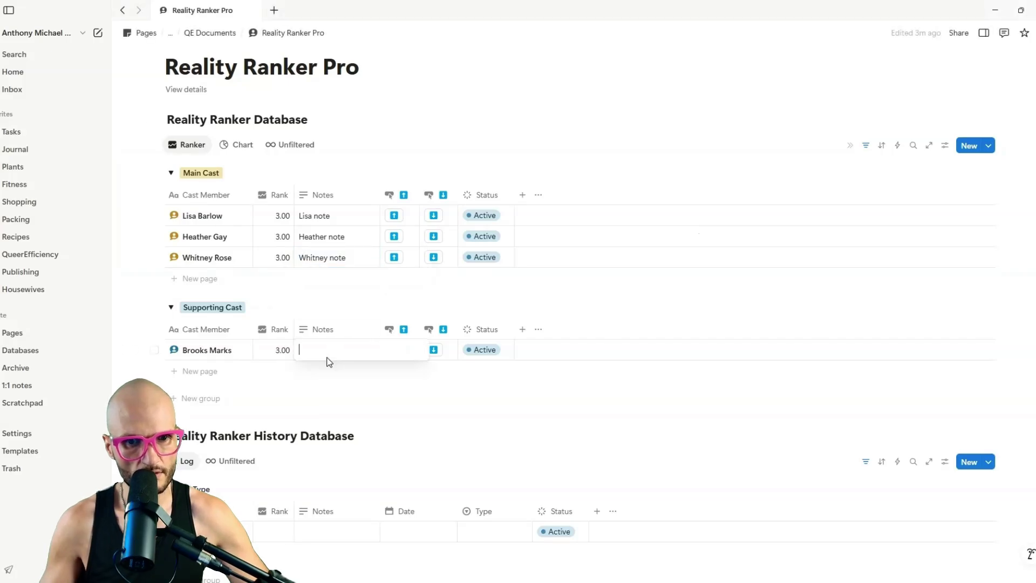
text(Brooks note)
key(Return)
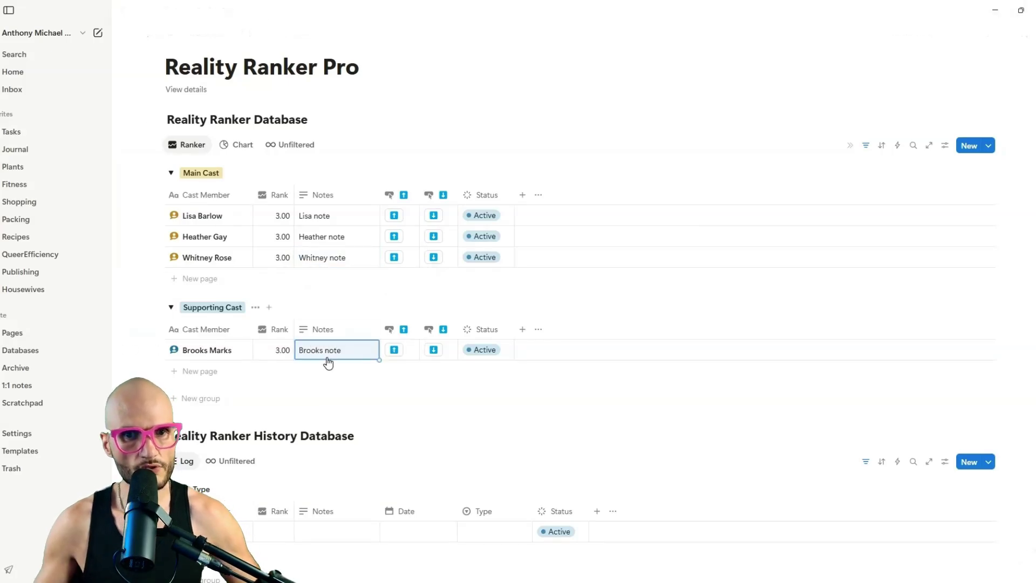
Group the history database's Log view by Cast Member instead of Type
scroll(335, 248, up, 1)
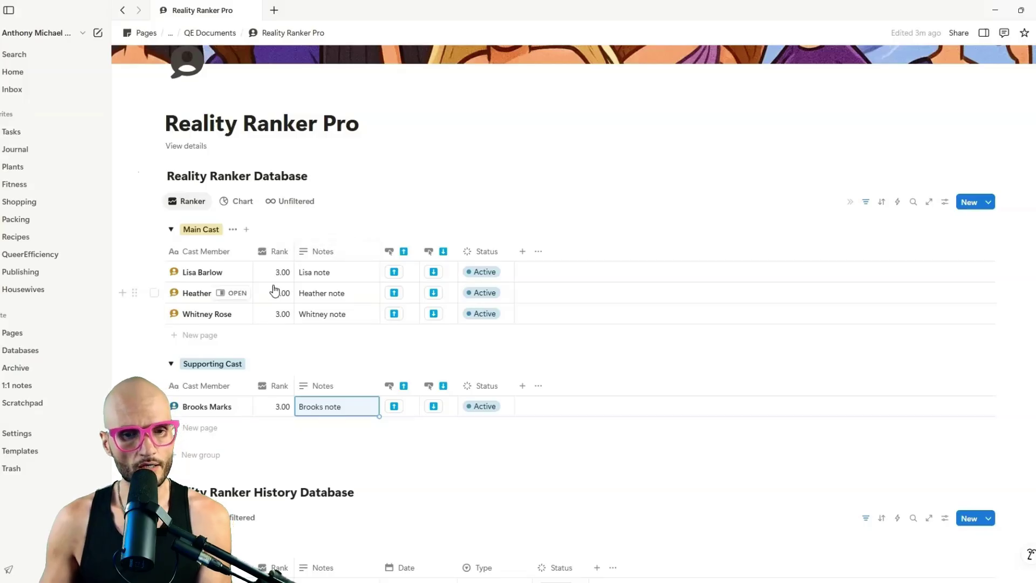
scroll(275, 292, down, 3)
click(209, 401)
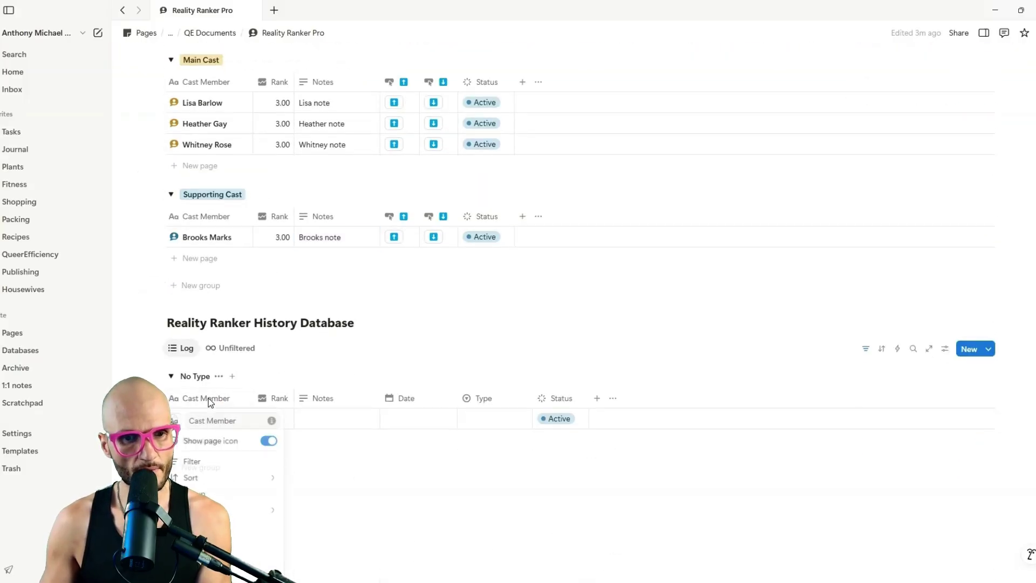
key(Escape)
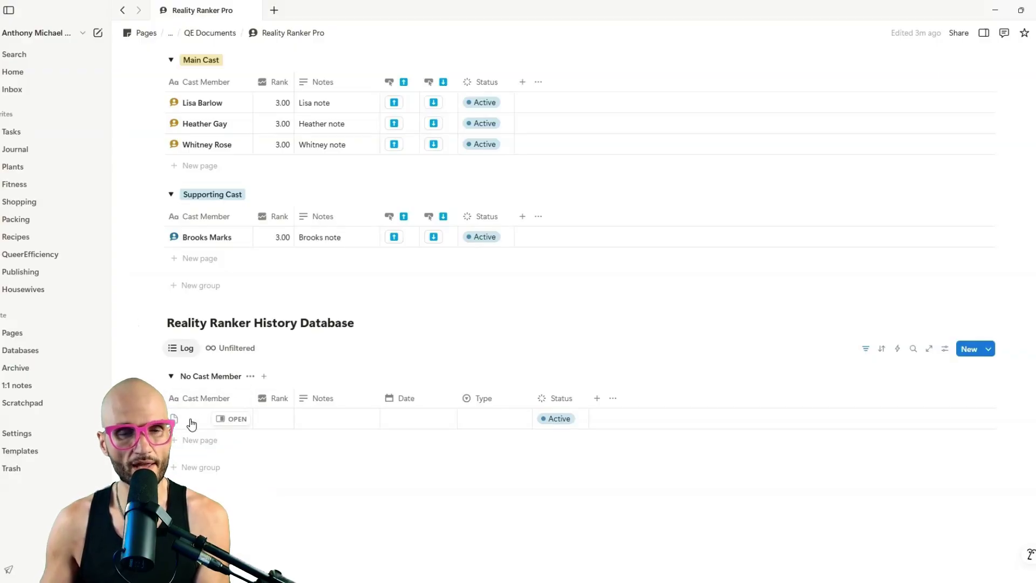
scroll(216, 372, up, 1)
scroll(218, 374, down, 1)
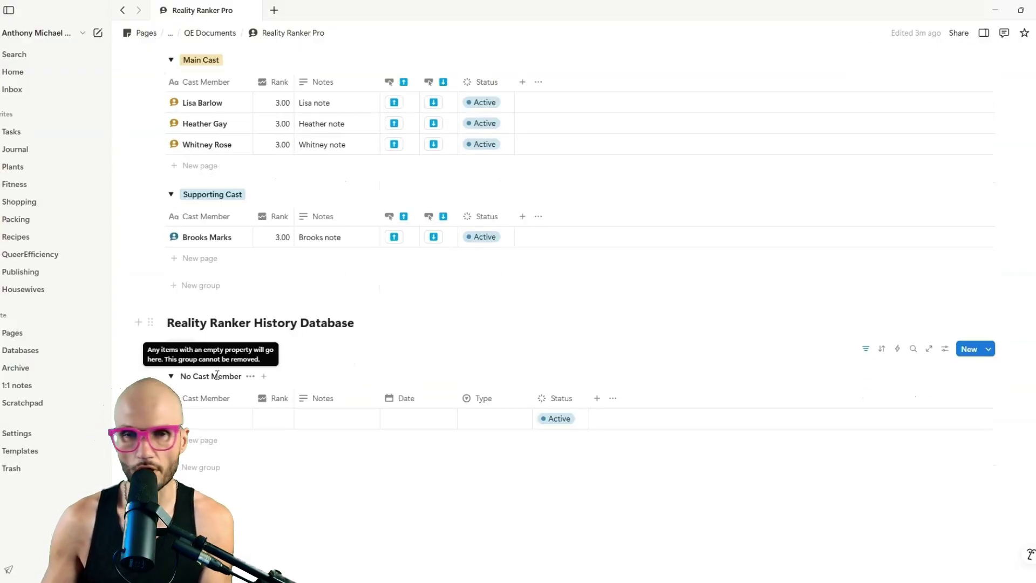
Start an automation named History on the Reality Ranker Database, triggered when Rank is edited
scroll(510, 355, up, 1)
scroll(509, 354, up, 3)
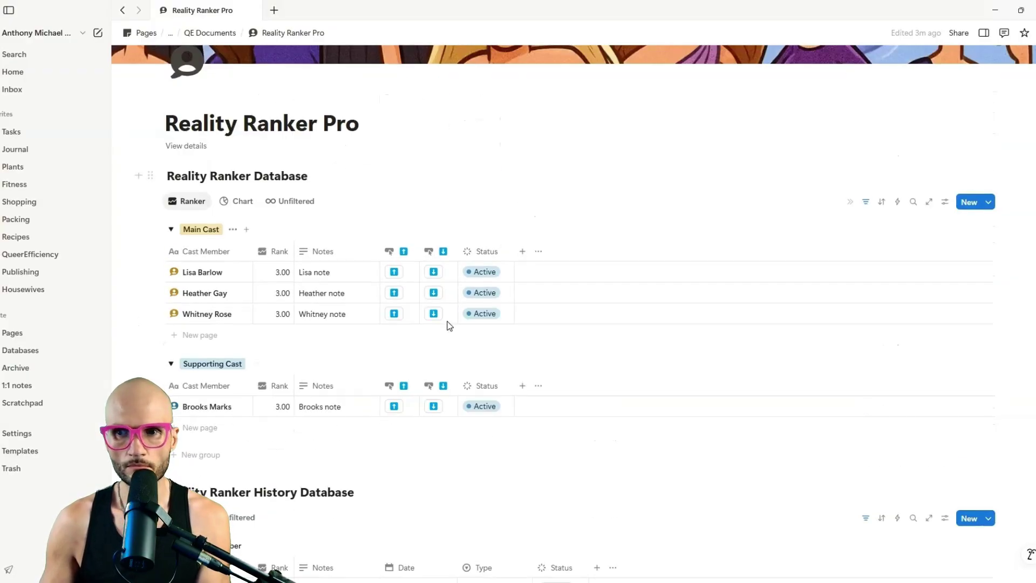
click(897, 206)
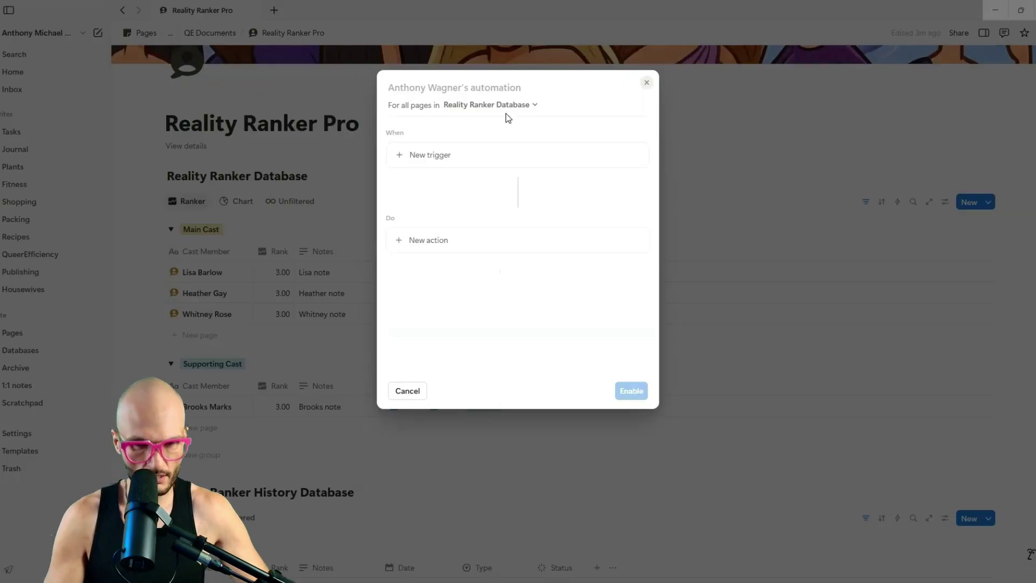
text(History)
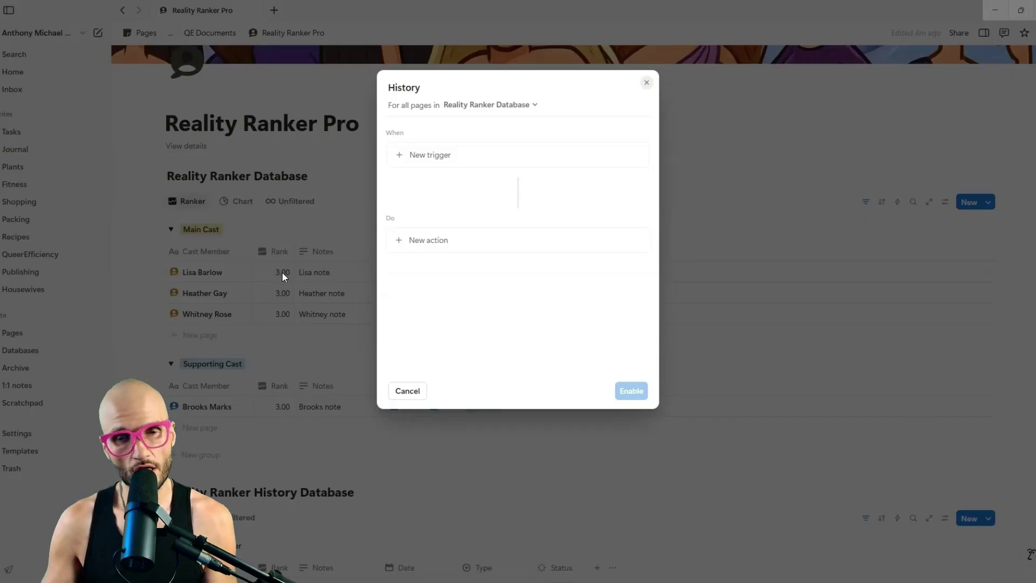
click(430, 154)
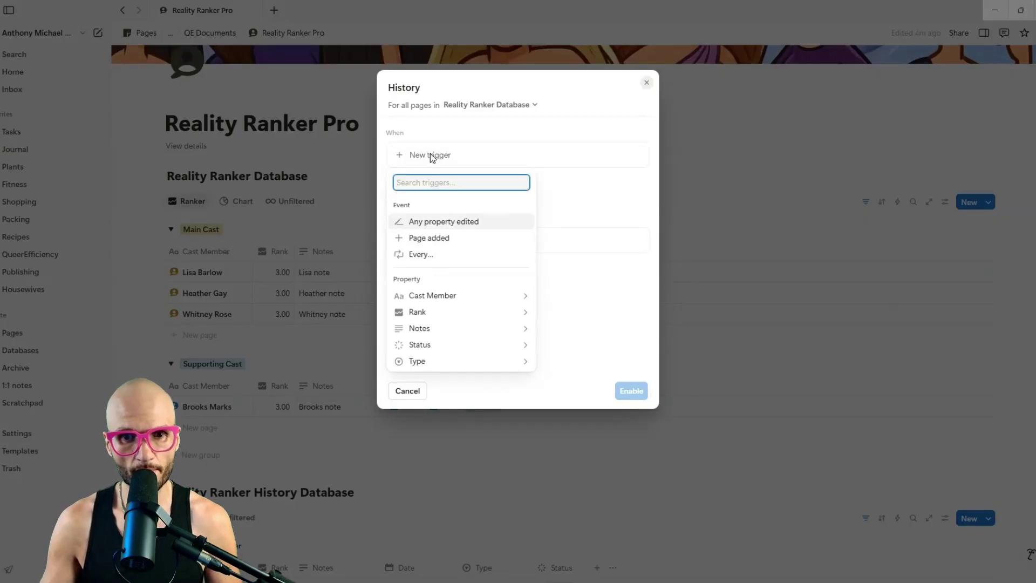
click(441, 312)
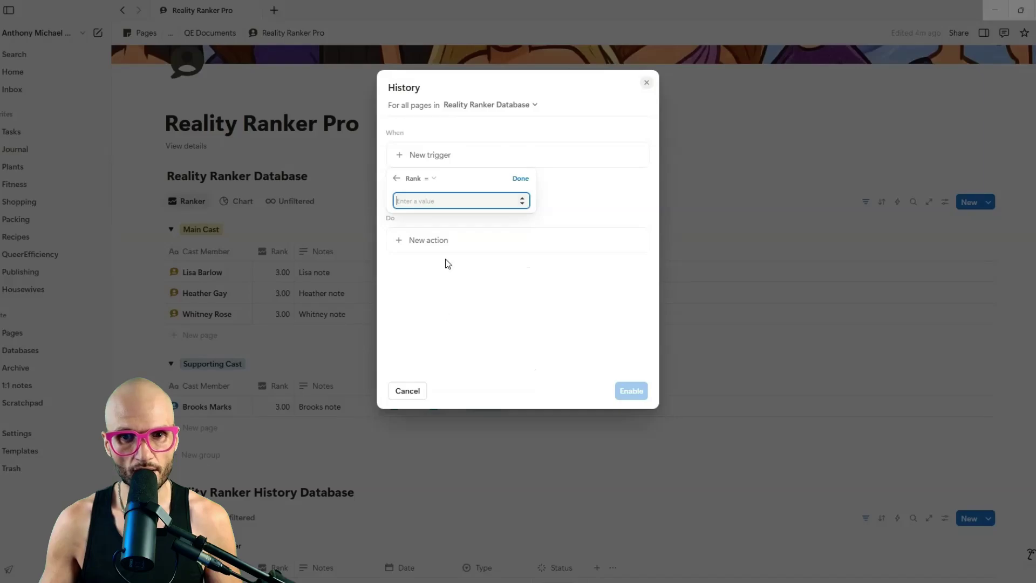
click(435, 179)
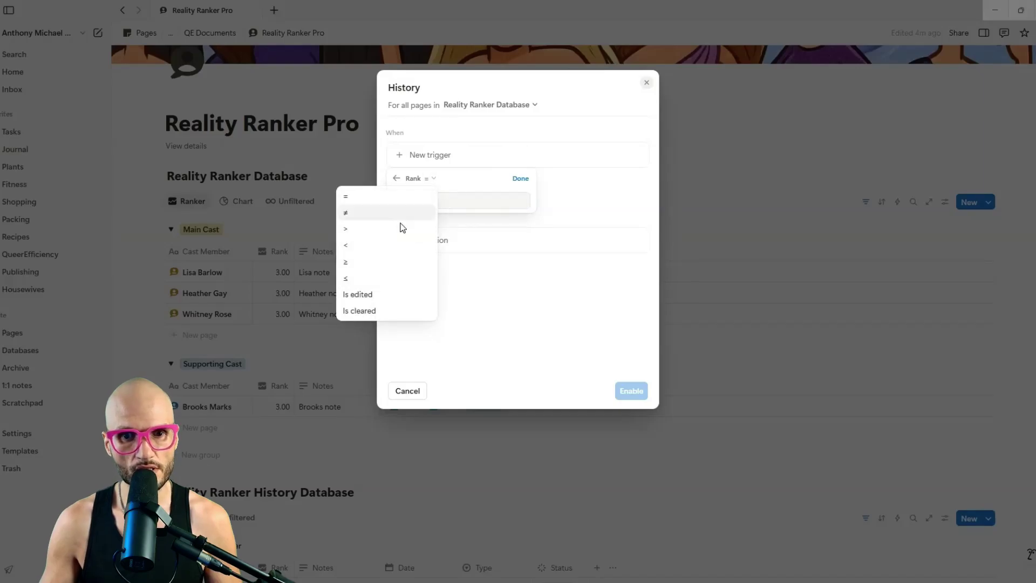
click(381, 296)
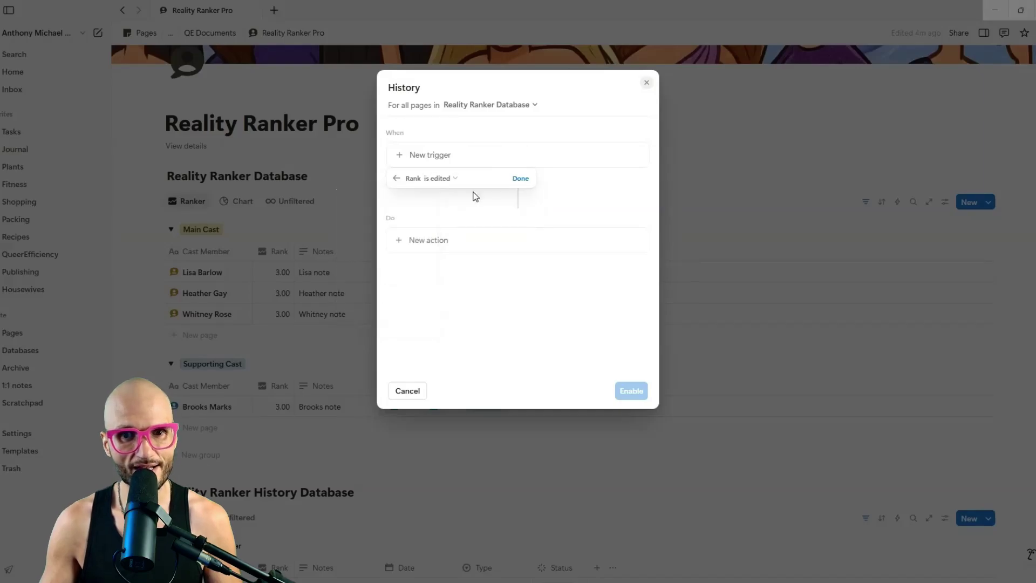
click(520, 179)
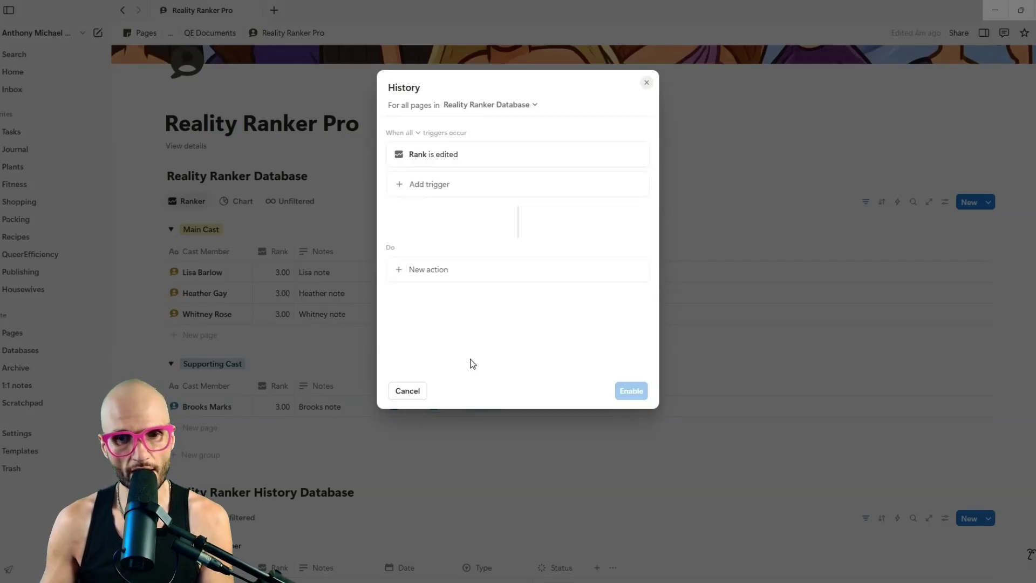
Give the History automation an action that adds a page to the Reality Ranker History Database
click(436, 269)
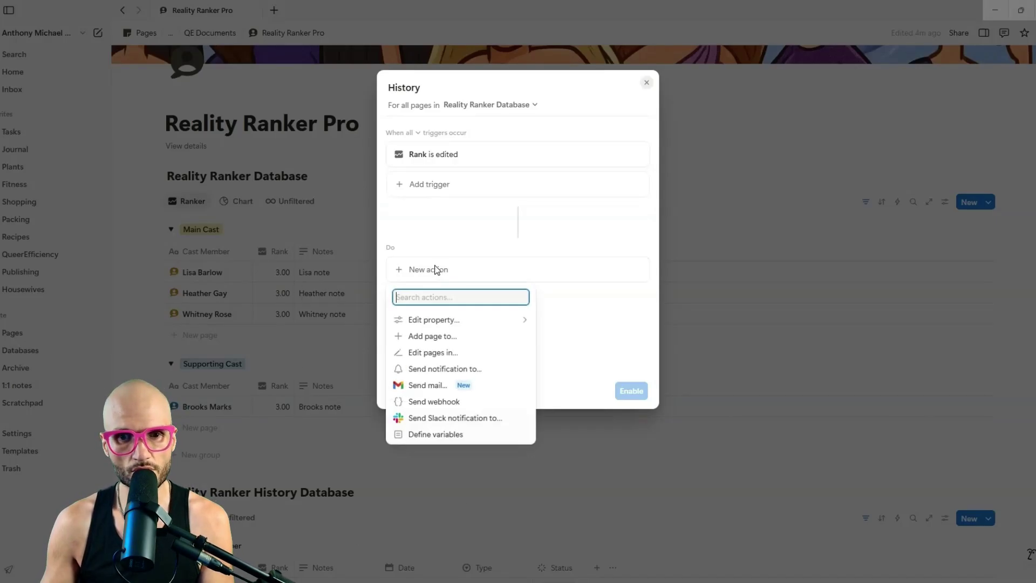
click(485, 337)
click(486, 270)
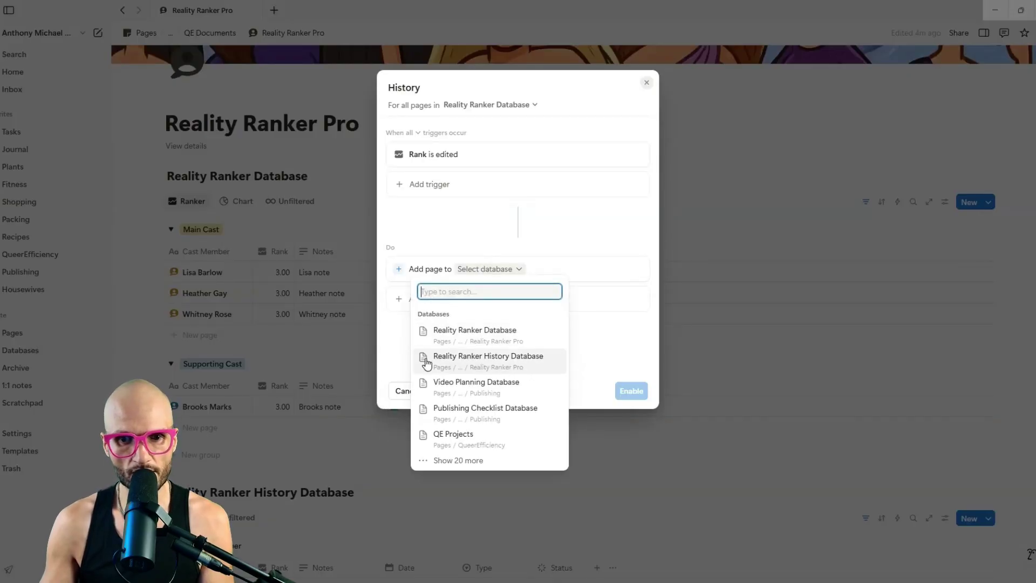
click(511, 360)
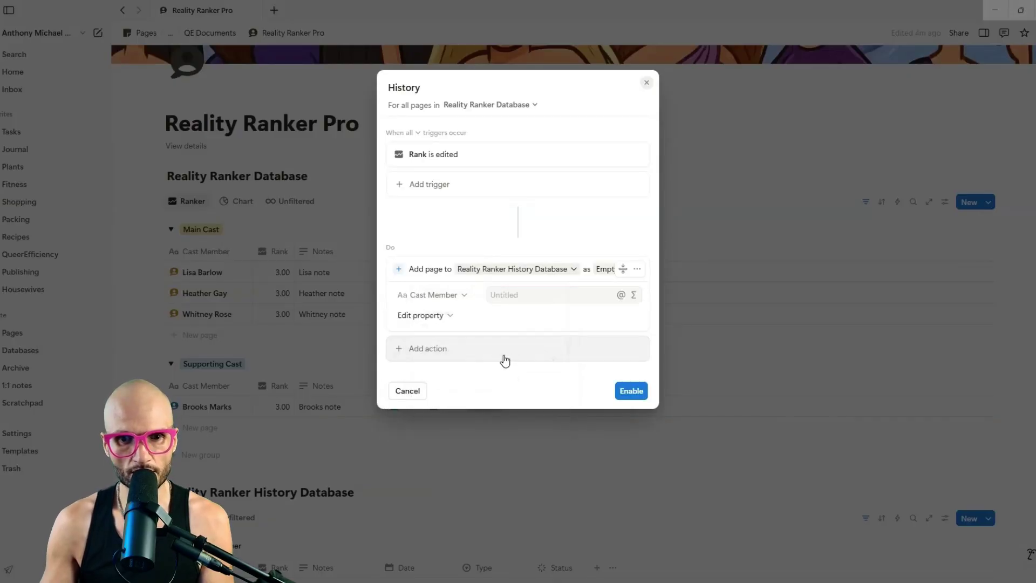
Set the added page's Cast Member to the trigger page's Cast Member with a formula, and enable the automation
click(634, 297)
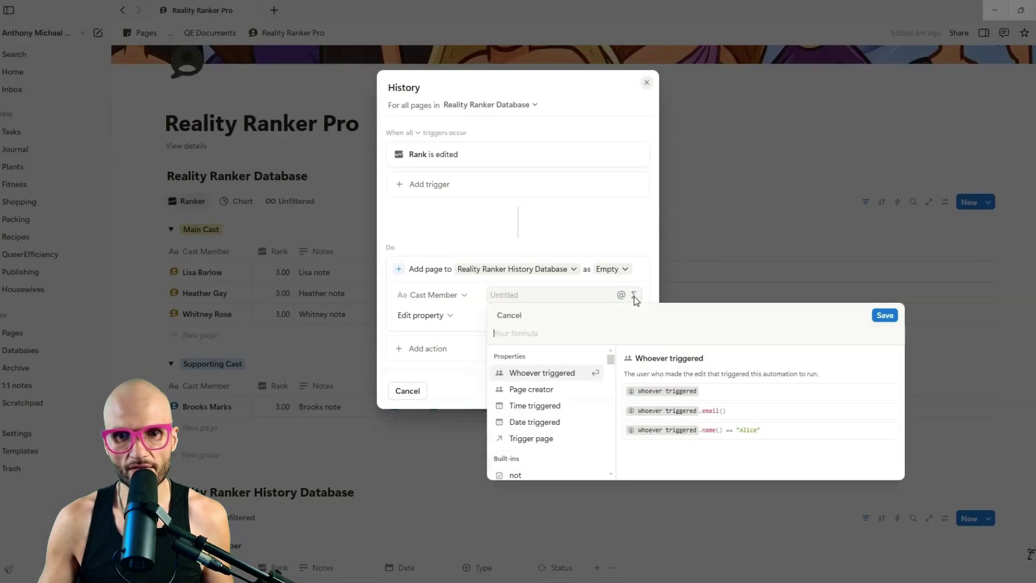
click(544, 446)
click(545, 438)
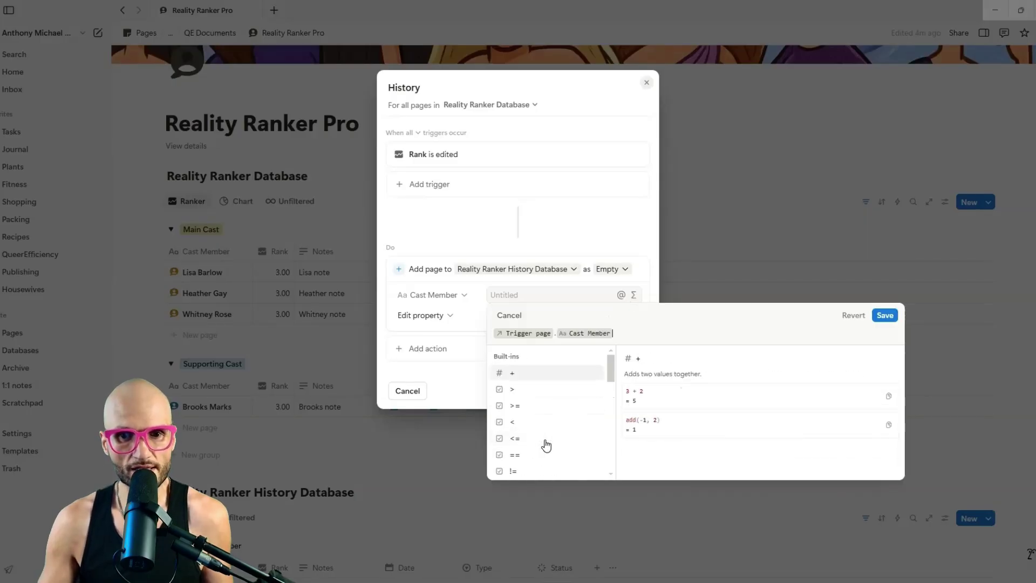
click(885, 315)
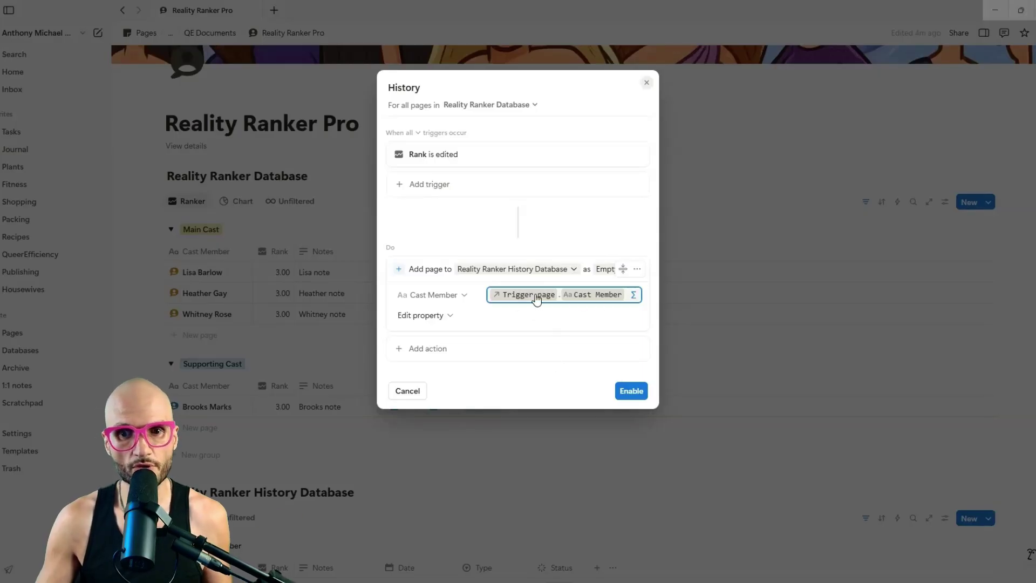
click(631, 390)
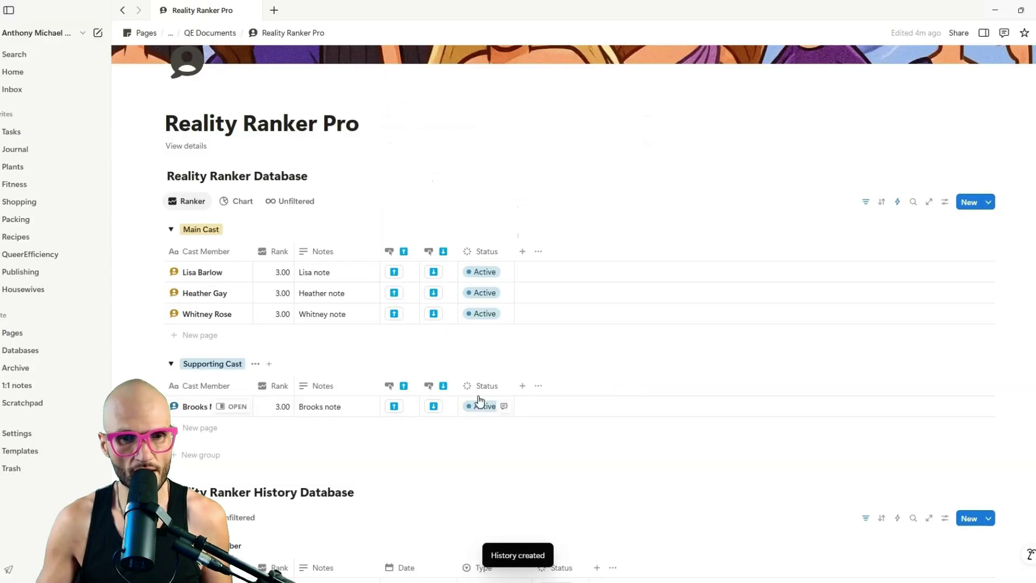
Test the automation by lowering the ranks of Lisa Barlow and Brooks Marks to 2.75, and check the history log
scroll(324, 345, down, 2)
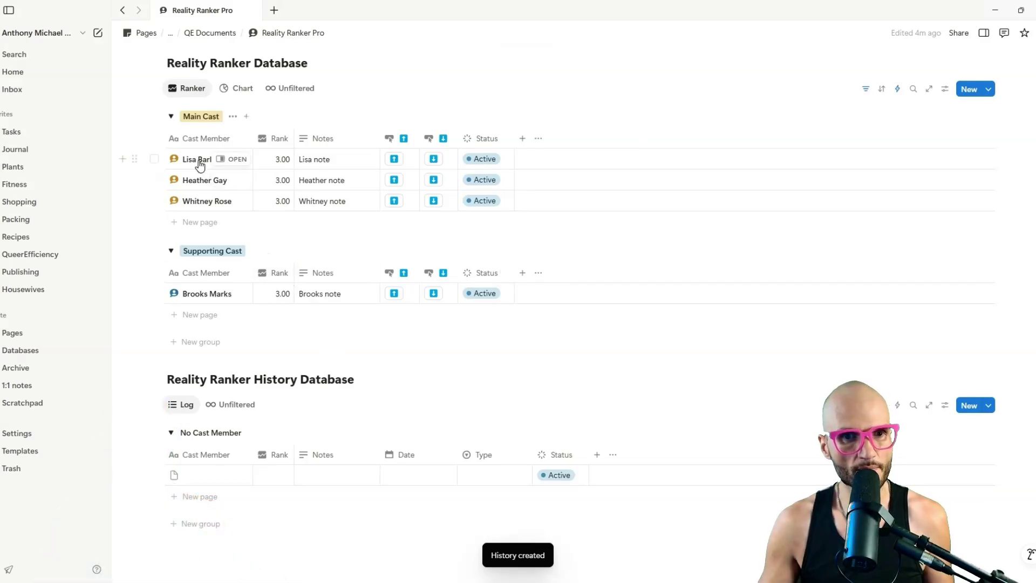
click(433, 158)
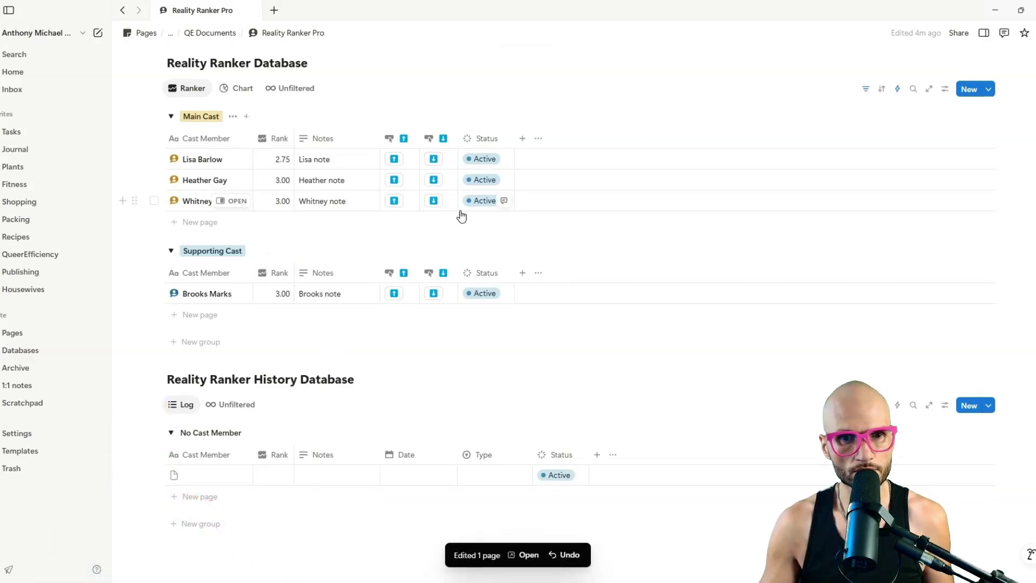
scroll(456, 212, down, 1)
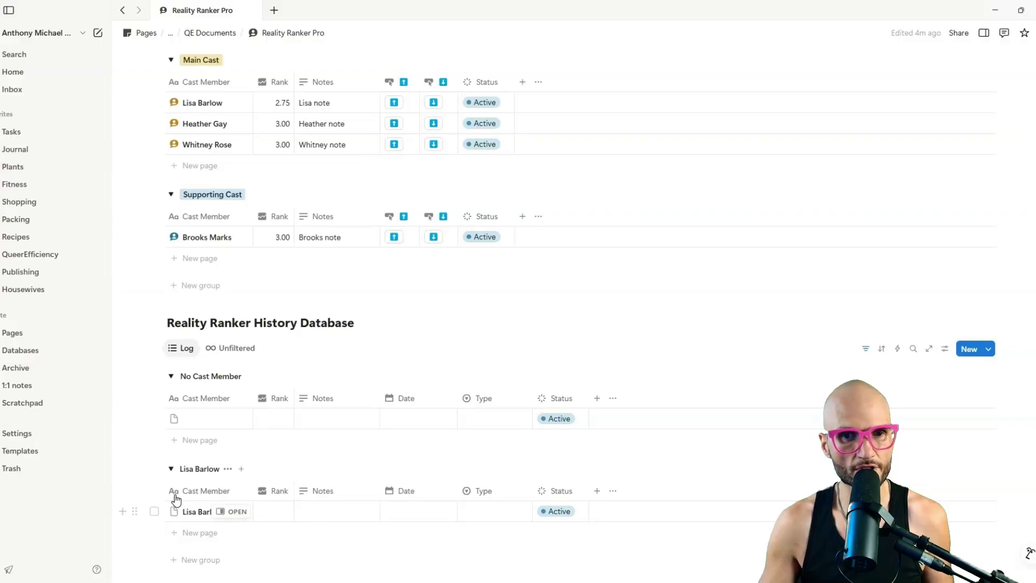
click(433, 237)
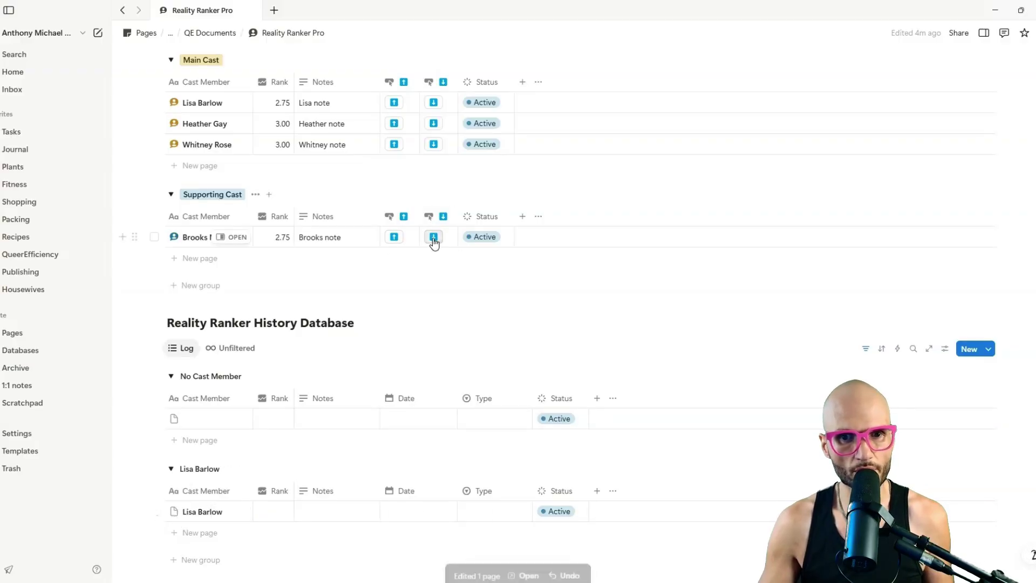
scroll(428, 287, down, 2)
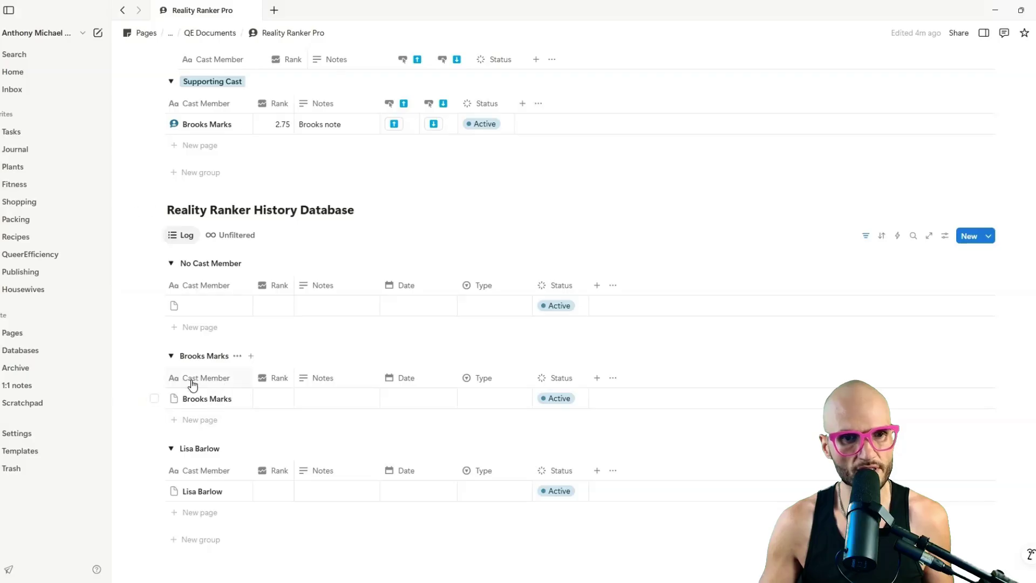
Delete the blank entry without a cast member from the Reality Ranker History Database
click(155, 305)
key(Delete)
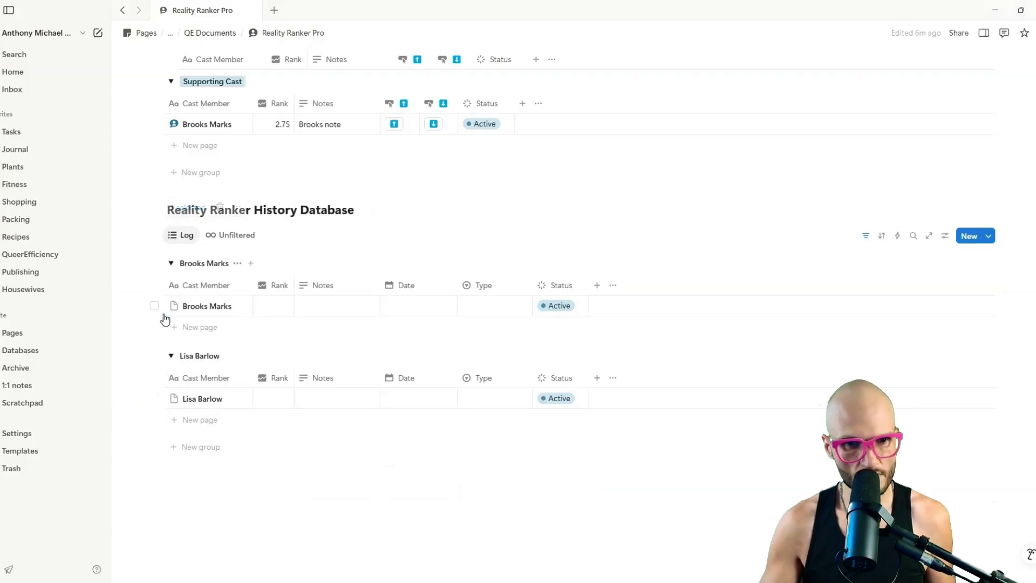
Edit the Reality Ranker Database's History automation so the added page's Rank takes the trigger page's Rank through a formula
scroll(238, 331, up, 6)
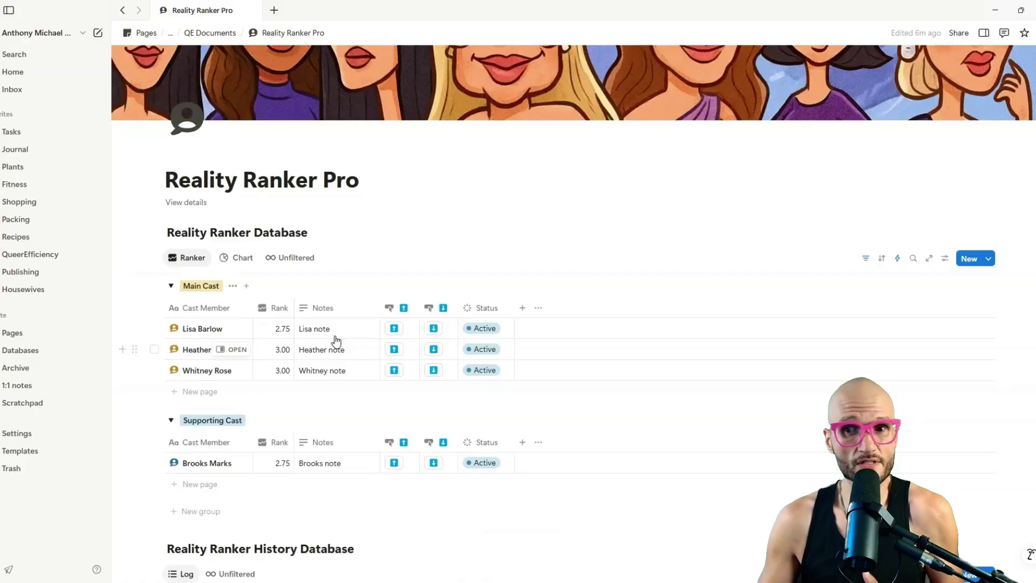
click(896, 260)
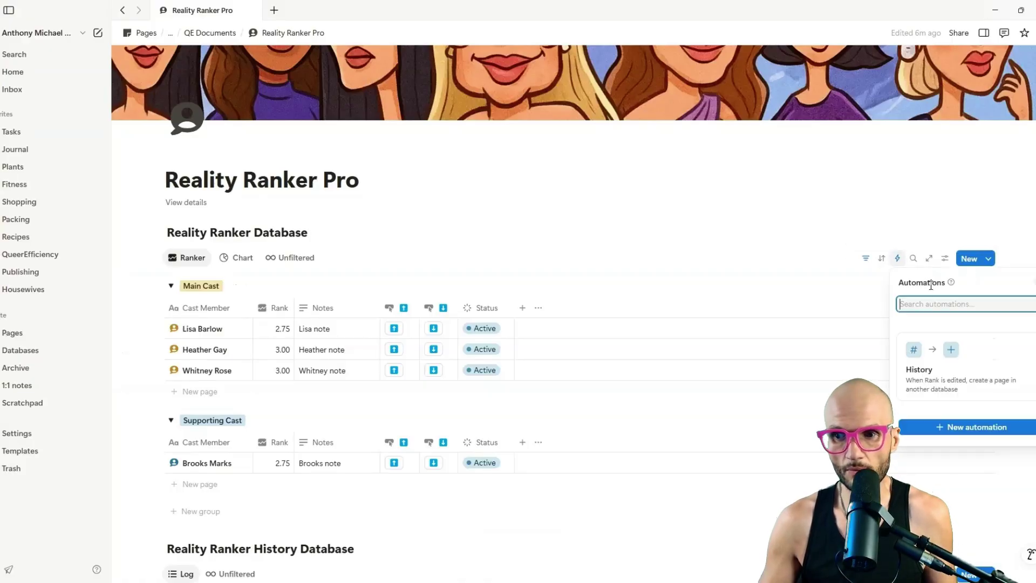
click(965, 375)
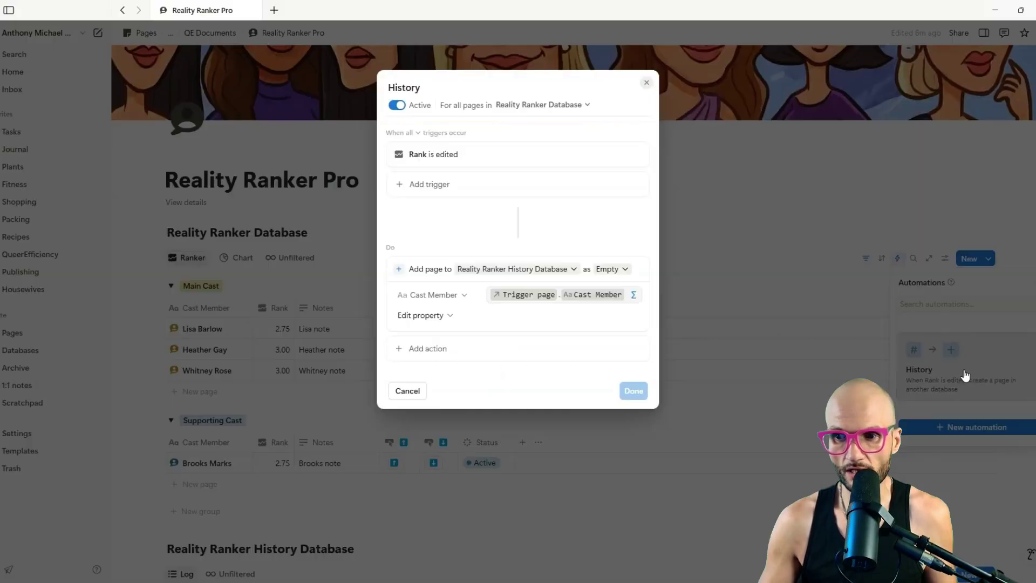
click(431, 317)
click(429, 366)
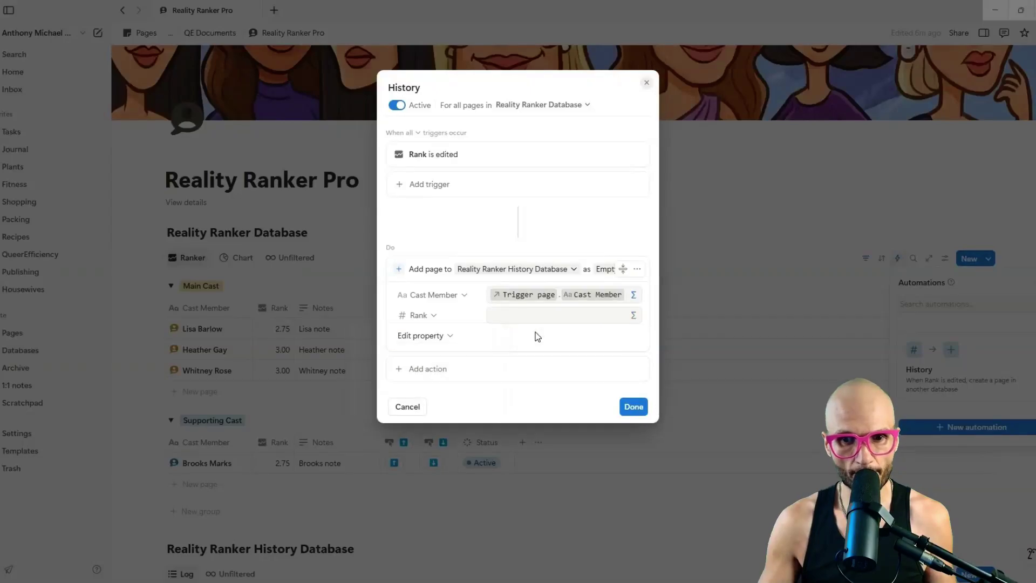
click(631, 316)
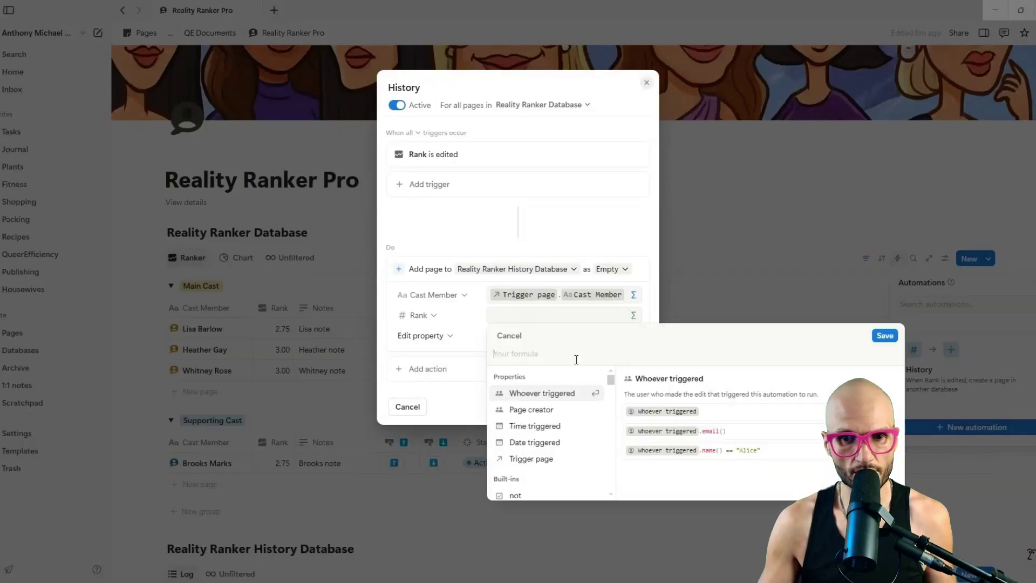
click(553, 455)
click(543, 454)
click(885, 333)
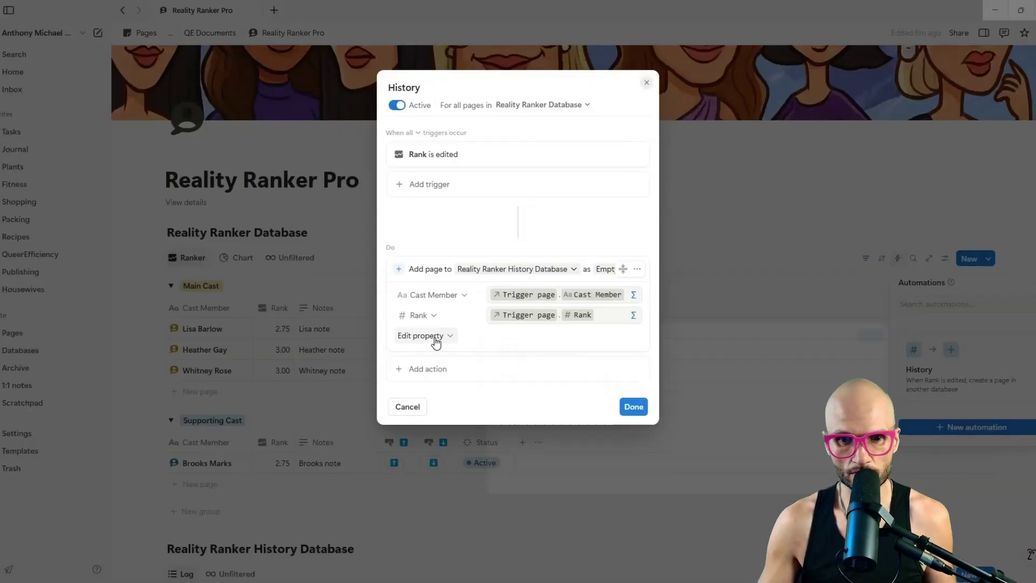
Add the Notes property to the added page and set it to the trigger page's Notes with a formula
click(431, 336)
click(422, 390)
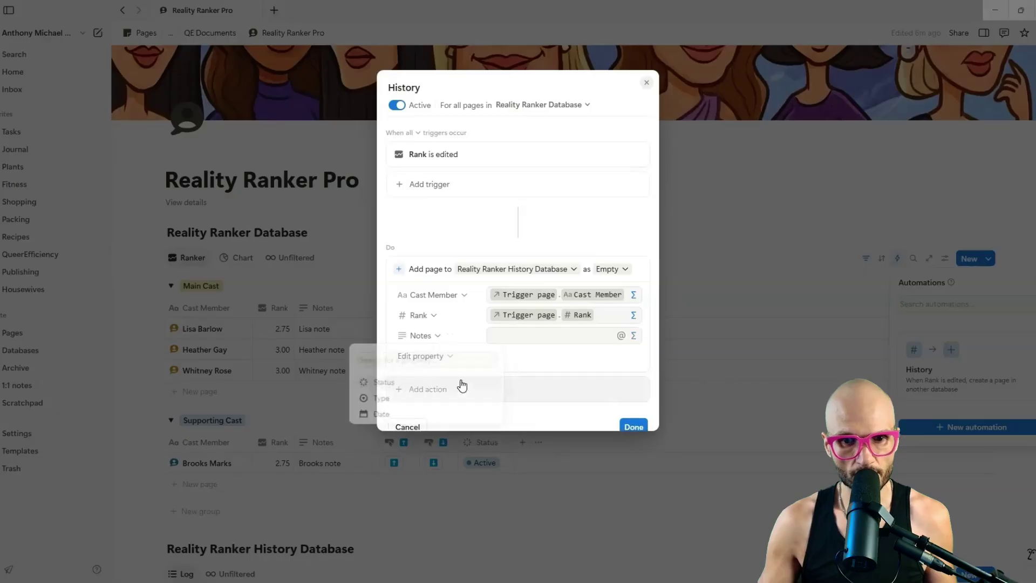
click(633, 336)
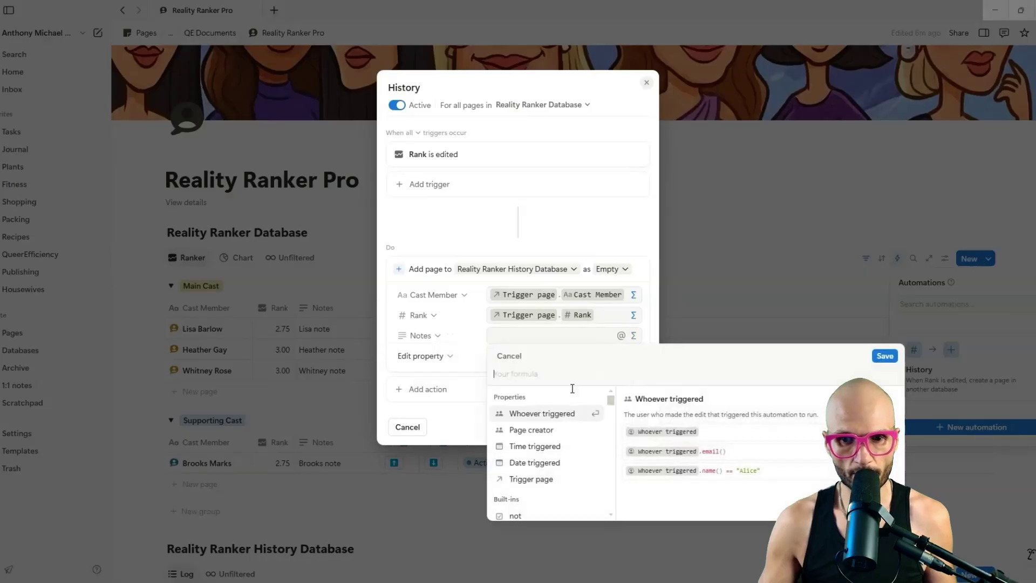
click(542, 482)
click(542, 413)
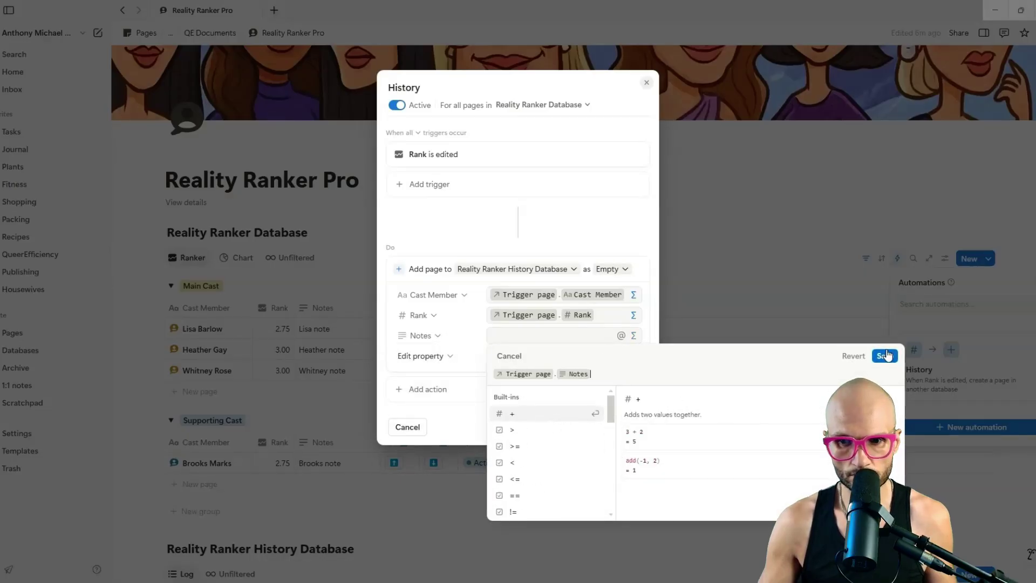
click(884, 355)
Add the Type property to the added page and set it to the trigger page's Type with a custom formula
click(429, 359)
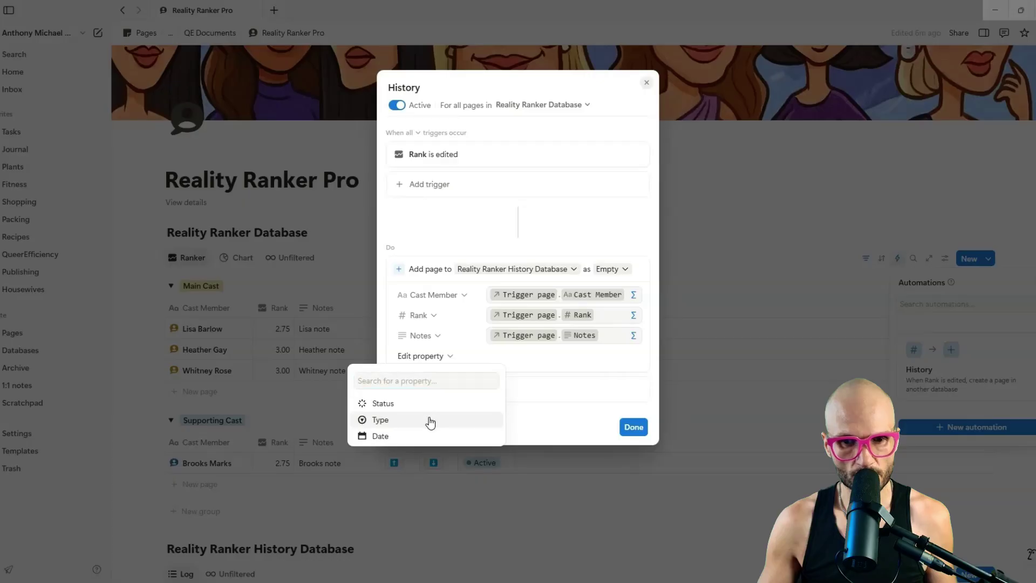
click(427, 416)
click(634, 357)
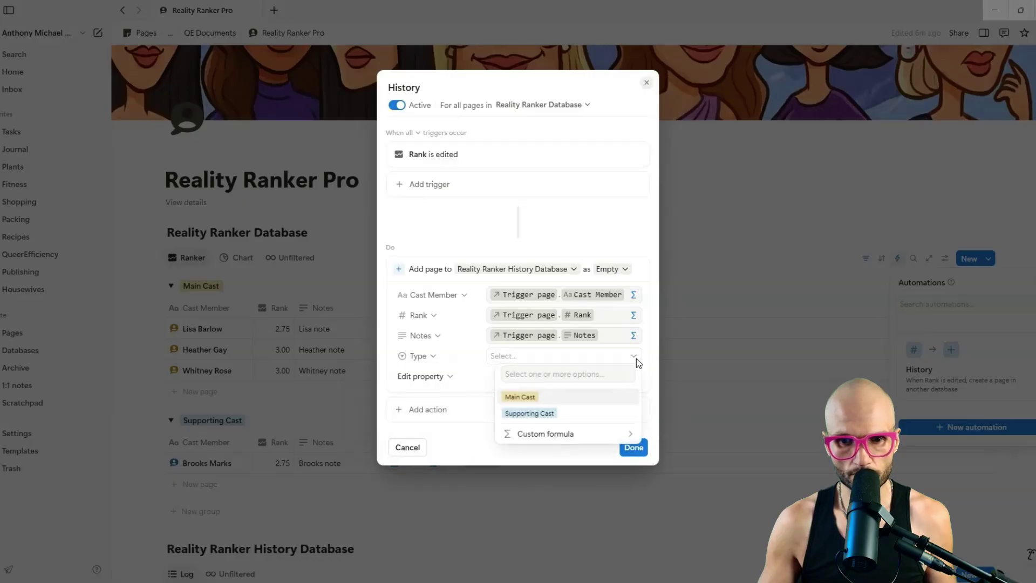
click(587, 438)
click(306, 499)
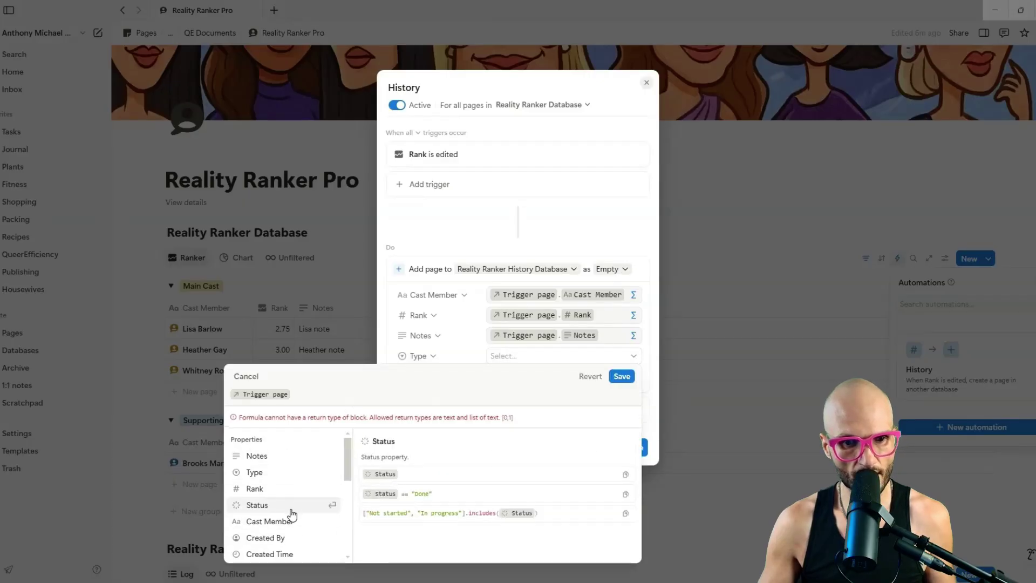
click(291, 473)
click(621, 378)
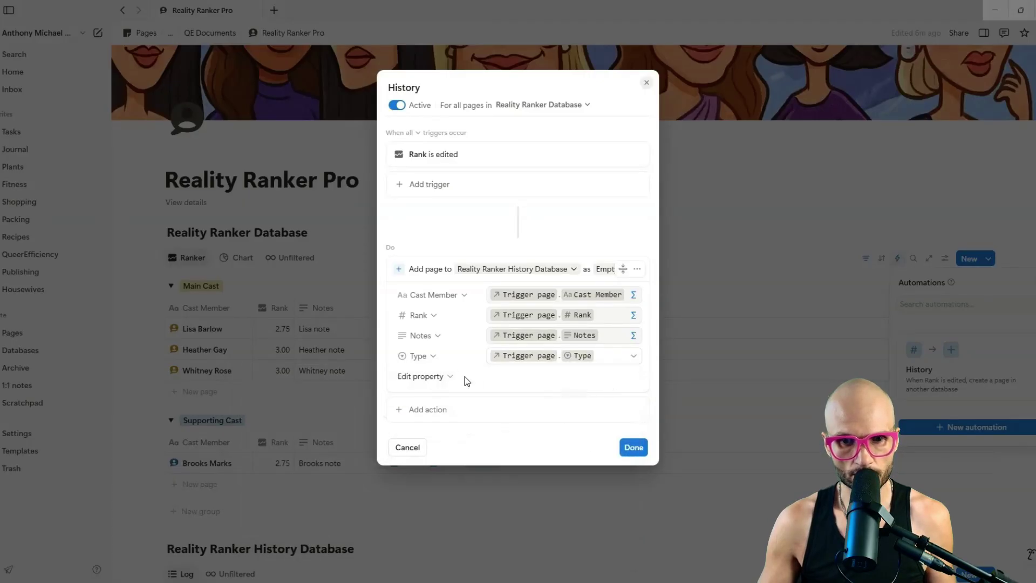
Add the Status property to the added page and set it to the trigger page's Status with a custom formula
click(426, 376)
click(416, 428)
click(634, 376)
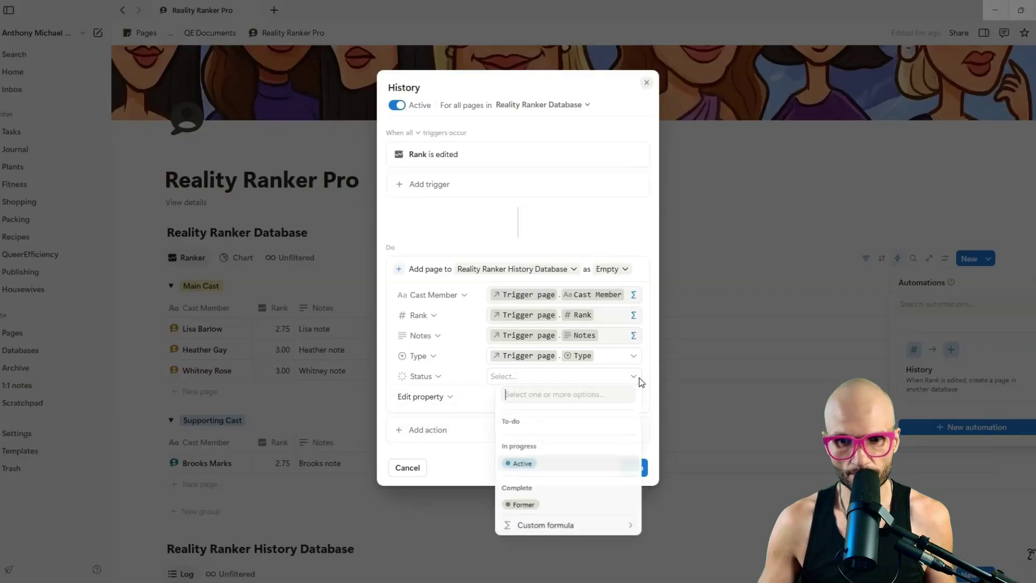
click(616, 526)
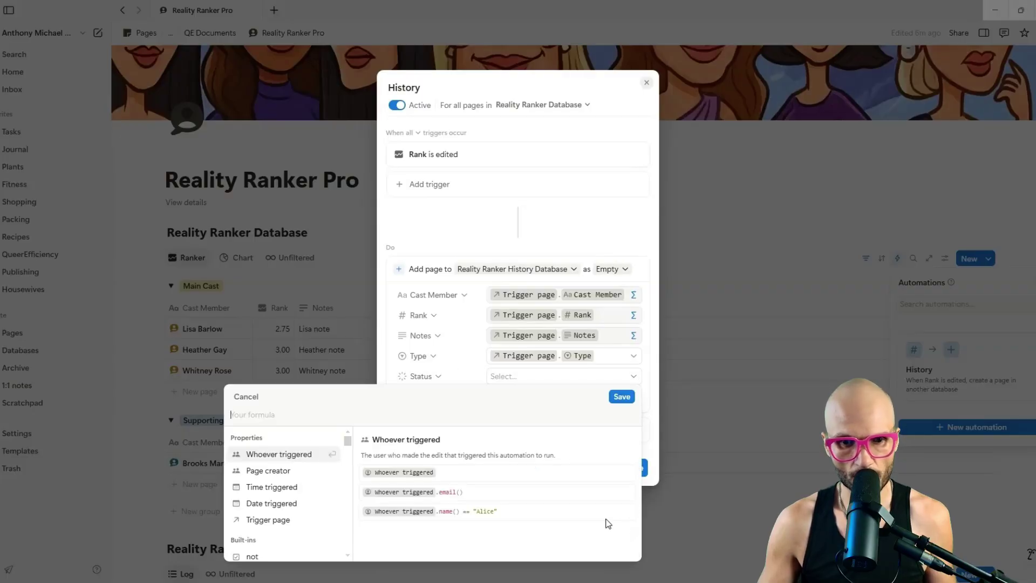
click(277, 519)
click(300, 311)
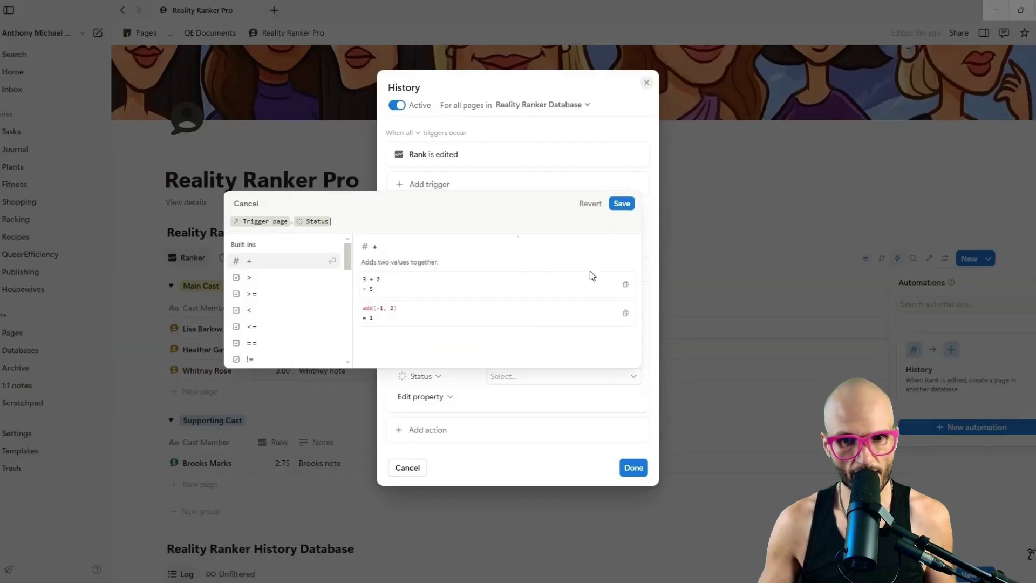
click(621, 204)
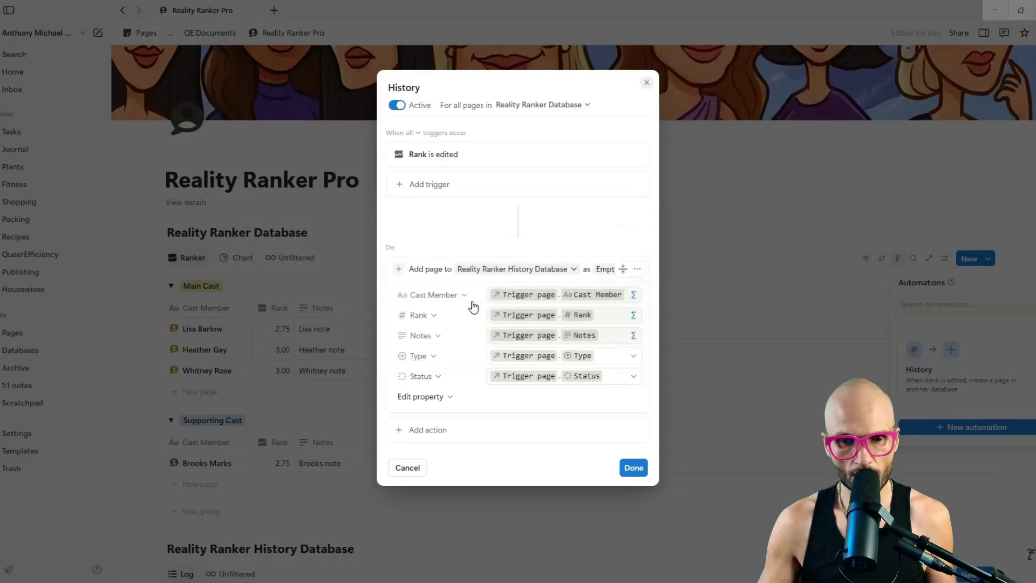
Set the added page's Date property to Time triggered and save the History automation
click(424, 399)
click(385, 445)
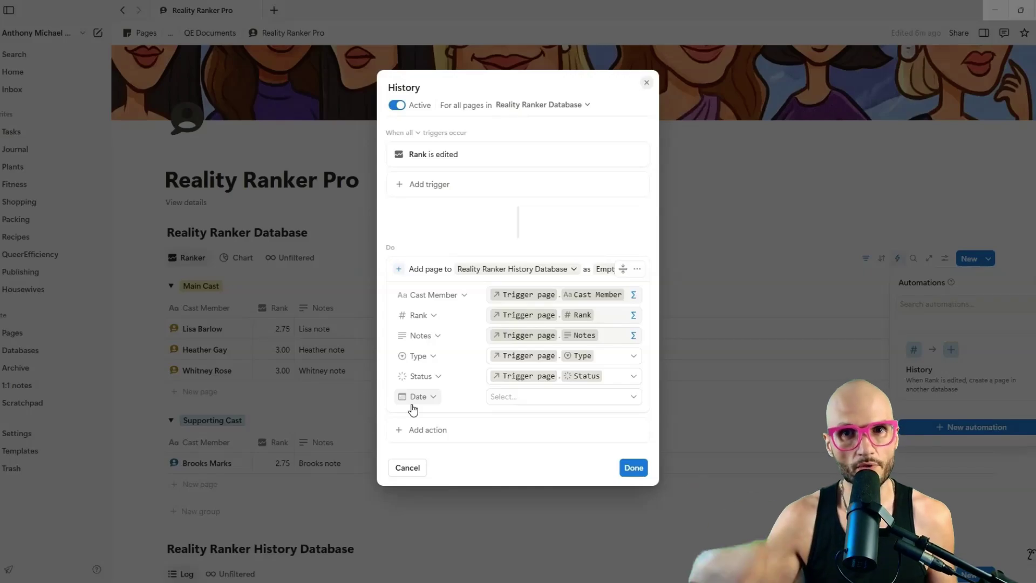
click(636, 400)
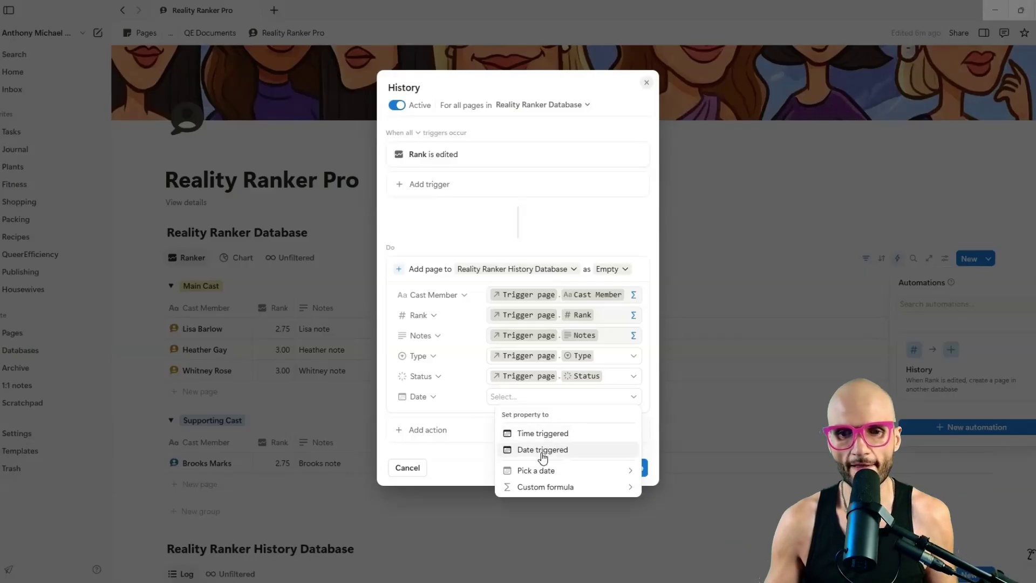
click(534, 435)
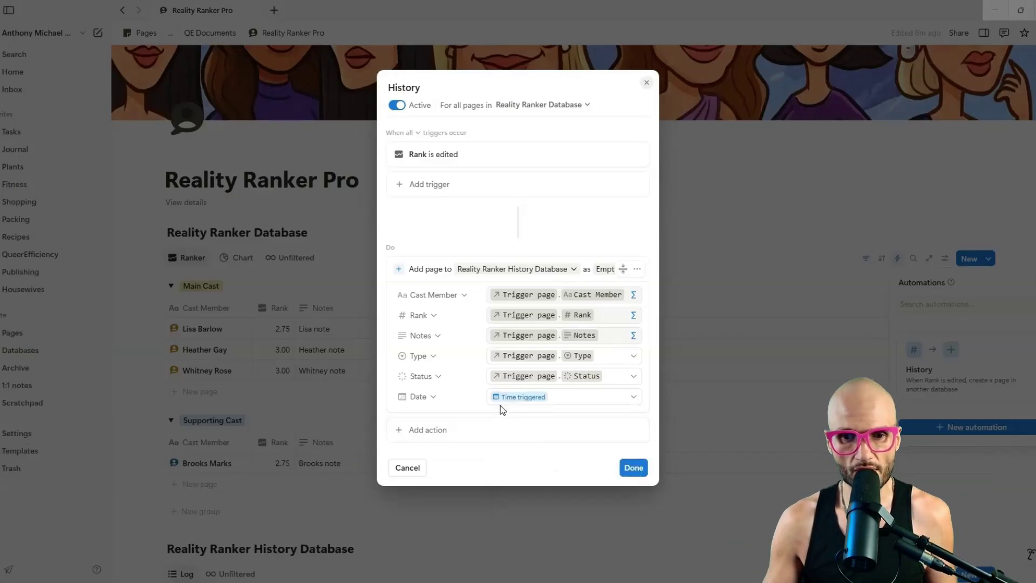
click(632, 467)
click(529, 230)
Test the automation by lowering Lisa Barlow's rank to 2.50, check the new log entry, and widen the history log's Date column
scroll(412, 240, down, 3)
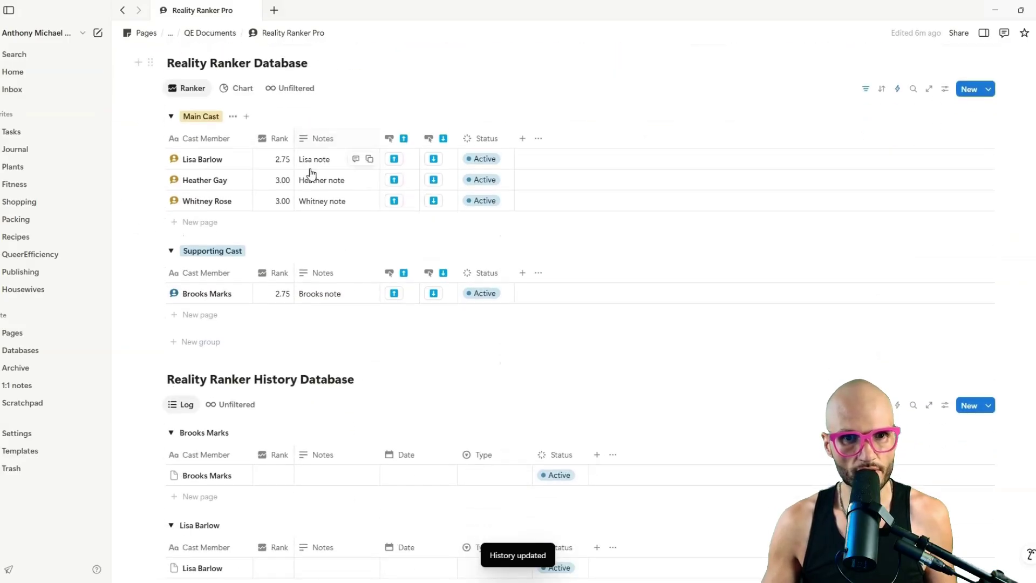
click(434, 160)
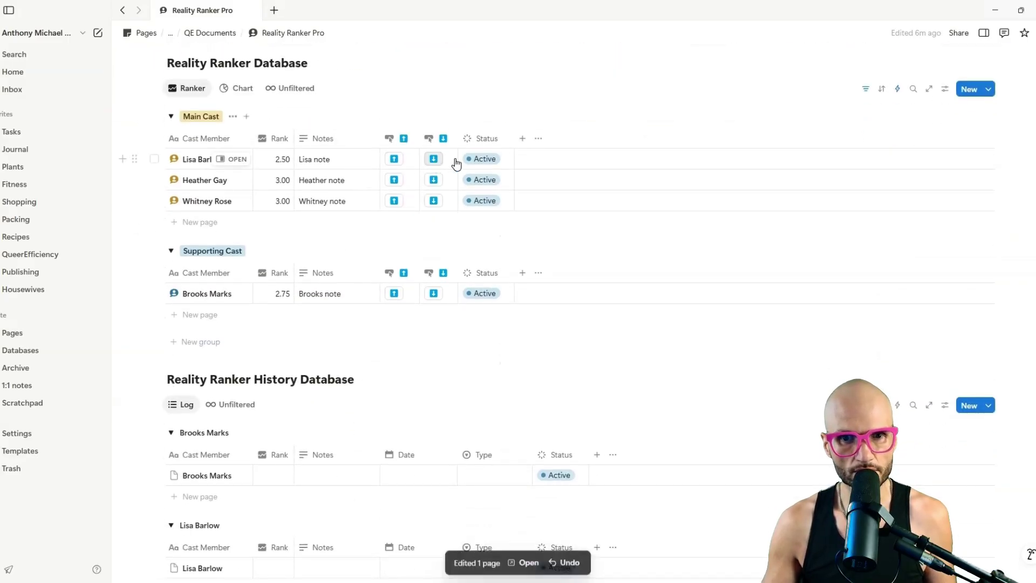
scroll(609, 102, down, 2)
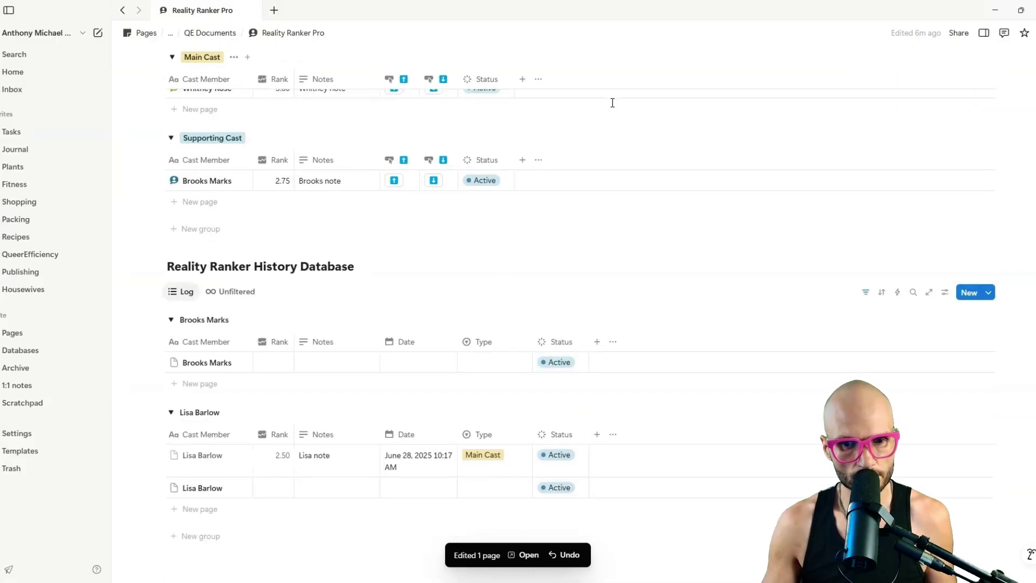
drag(456, 439, 504, 434)
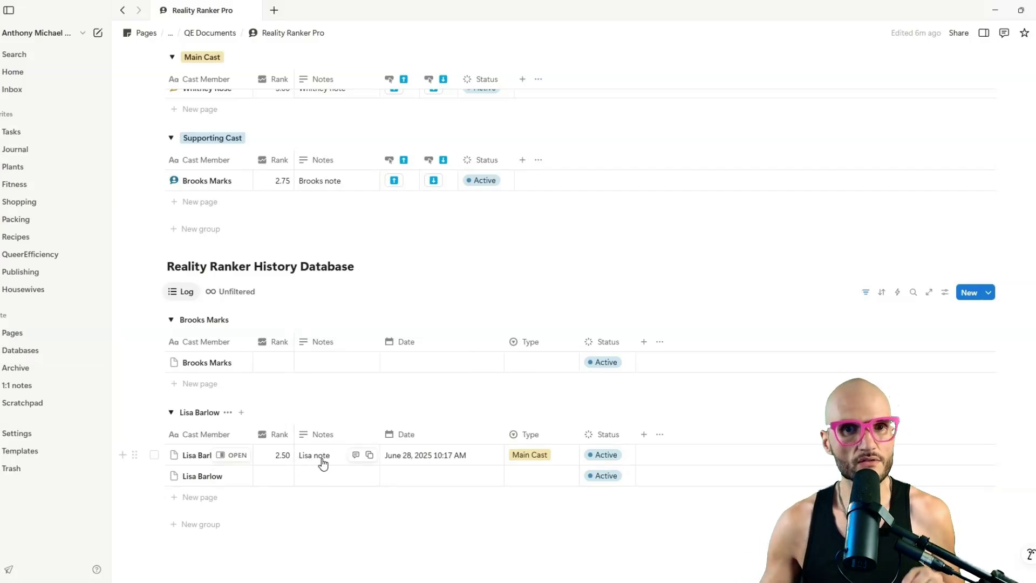
scroll(322, 463, up, 2)
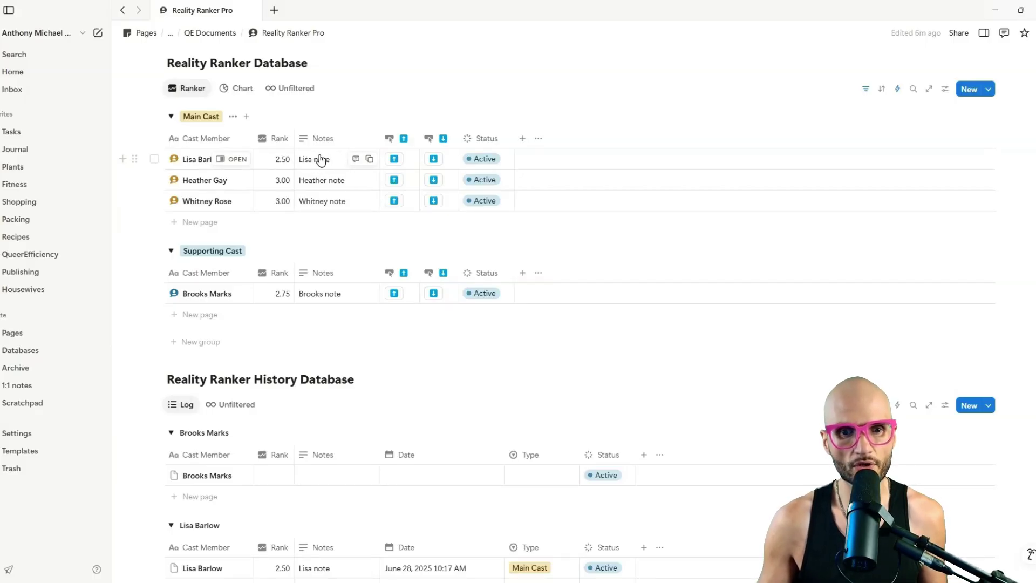
scroll(321, 159, down, 2)
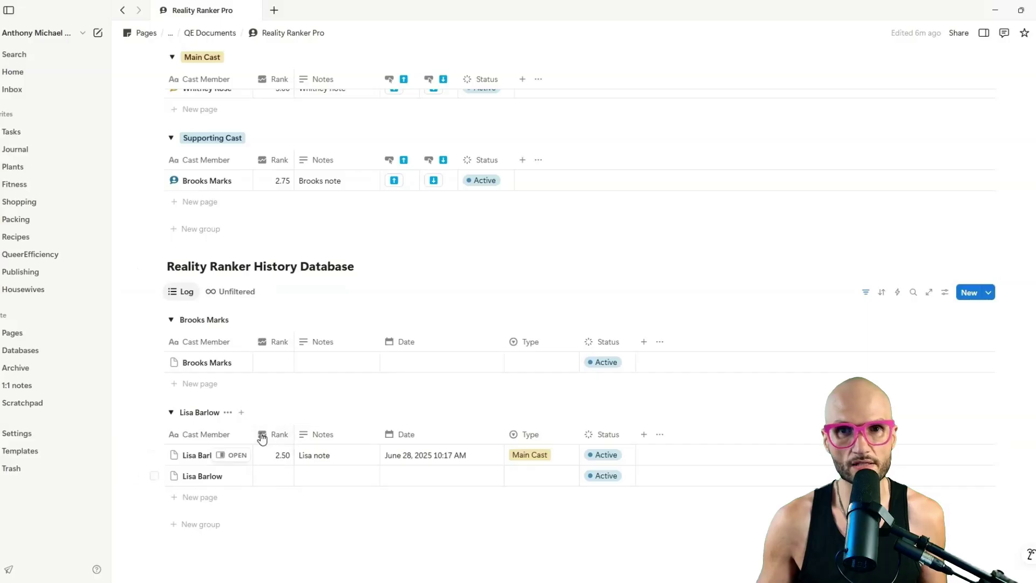
Add a second action to the History automation that clears the trigger page's Notes, and save the automation
scroll(317, 232, up, 3)
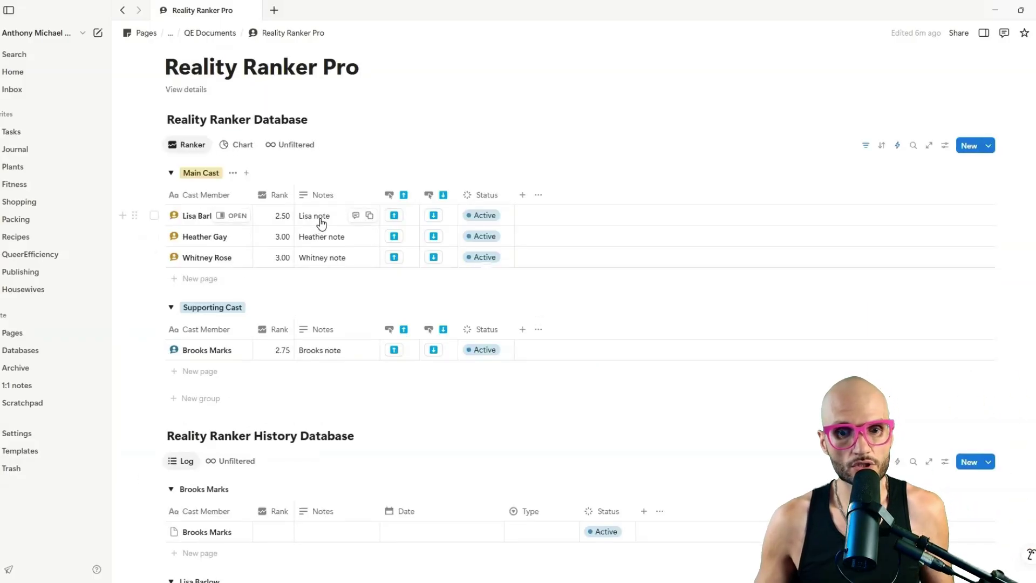
click(897, 146)
click(949, 242)
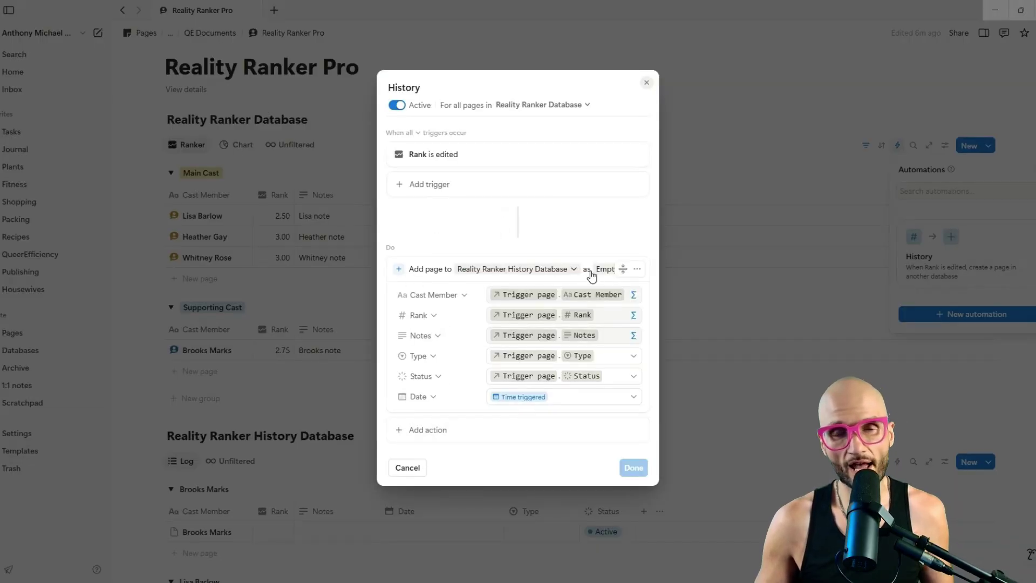
click(388, 430)
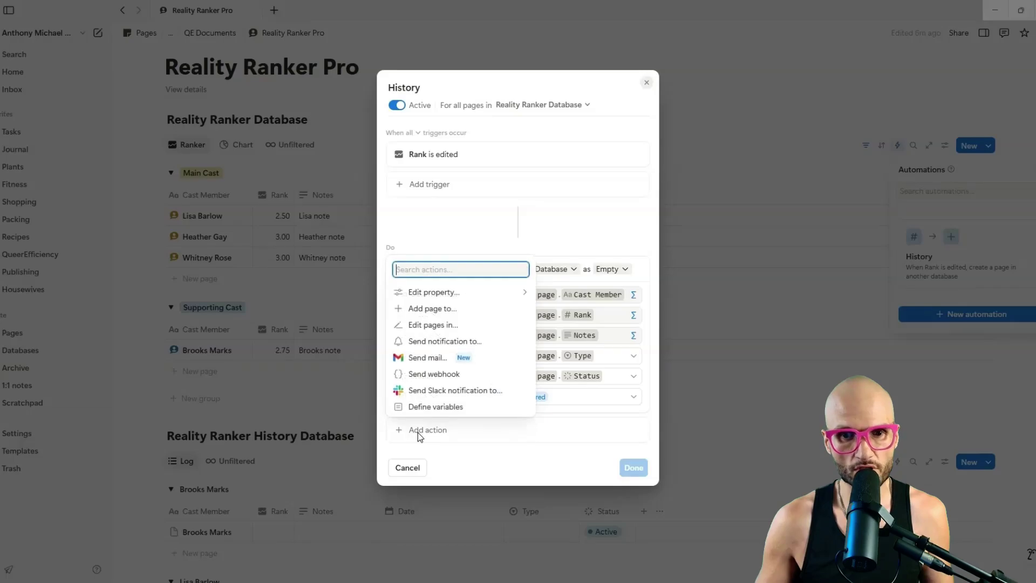
click(466, 289)
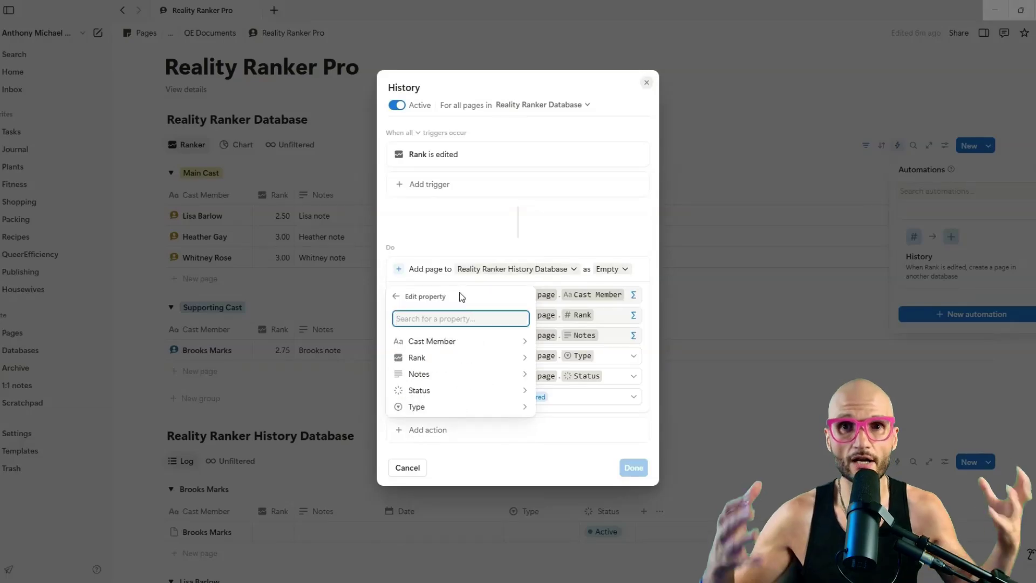
click(449, 374)
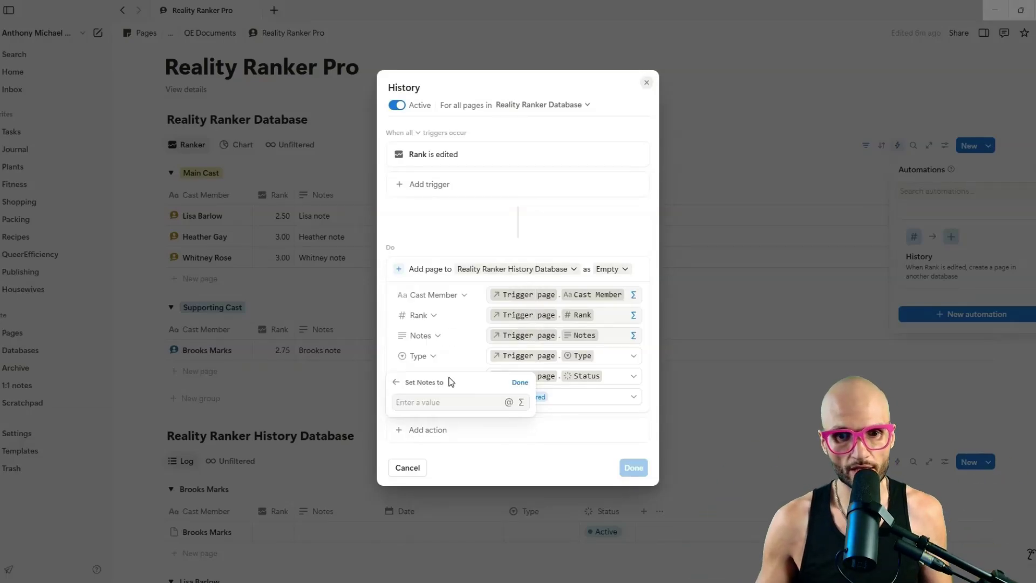
click(520, 382)
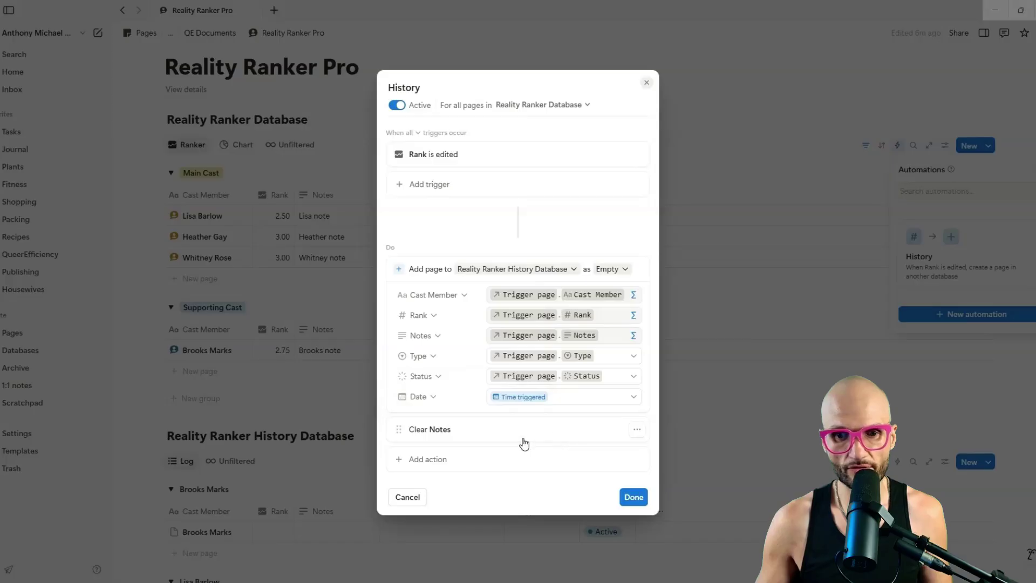
click(632, 497)
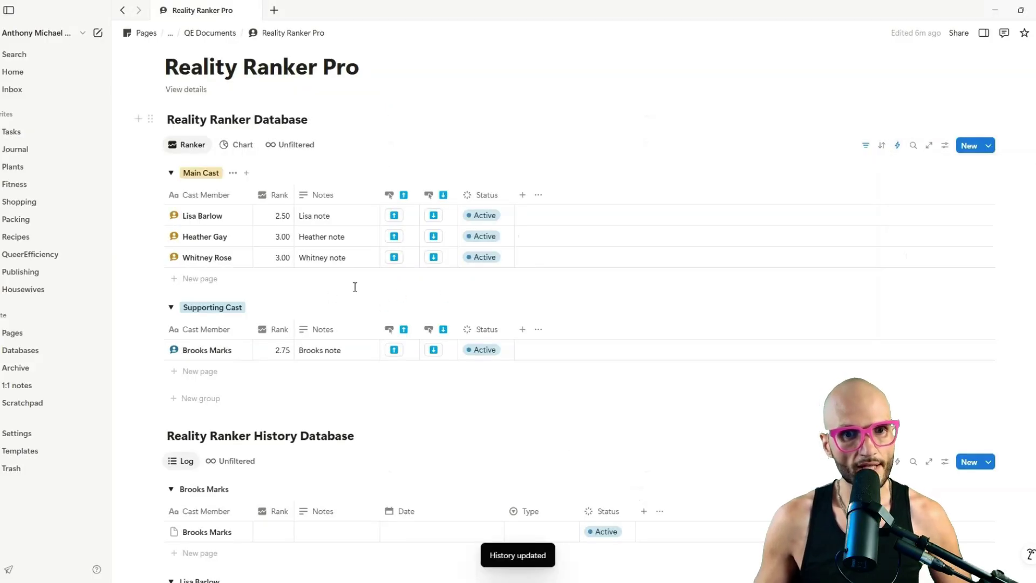
Test the automation by raising Heather Gay's rank to 3.25, and check the new history log entry and her Notes field
click(396, 240)
scroll(351, 234, down, 2)
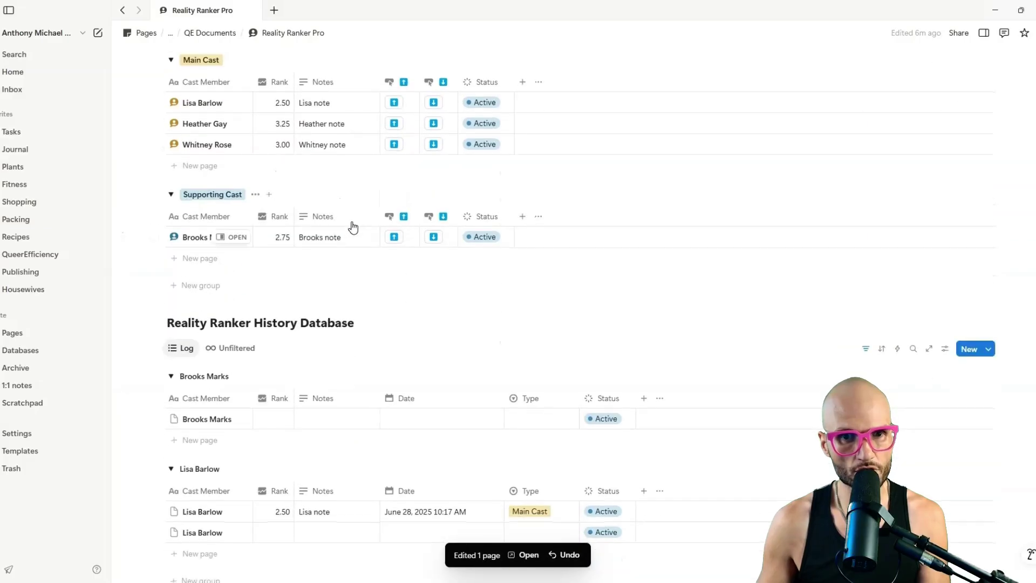
scroll(585, 327, down, 2)
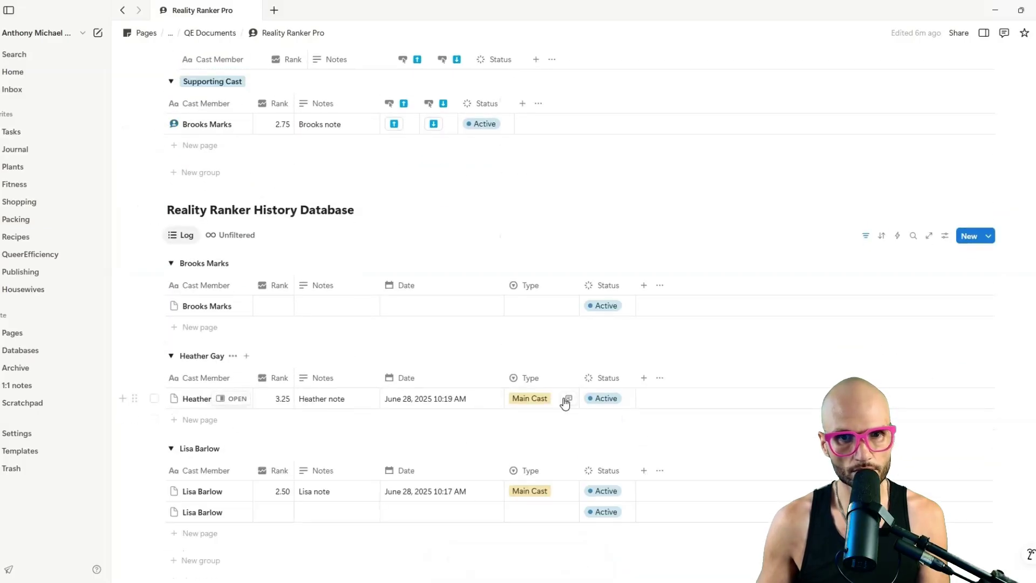
scroll(350, 425, up, 1)
scroll(350, 424, up, 3)
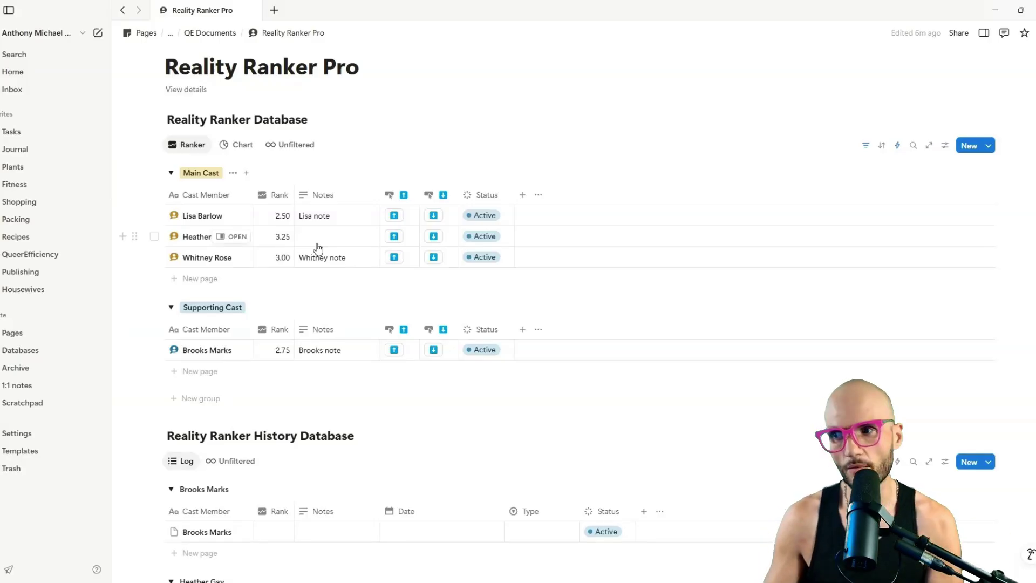
scroll(317, 248, up, 1)
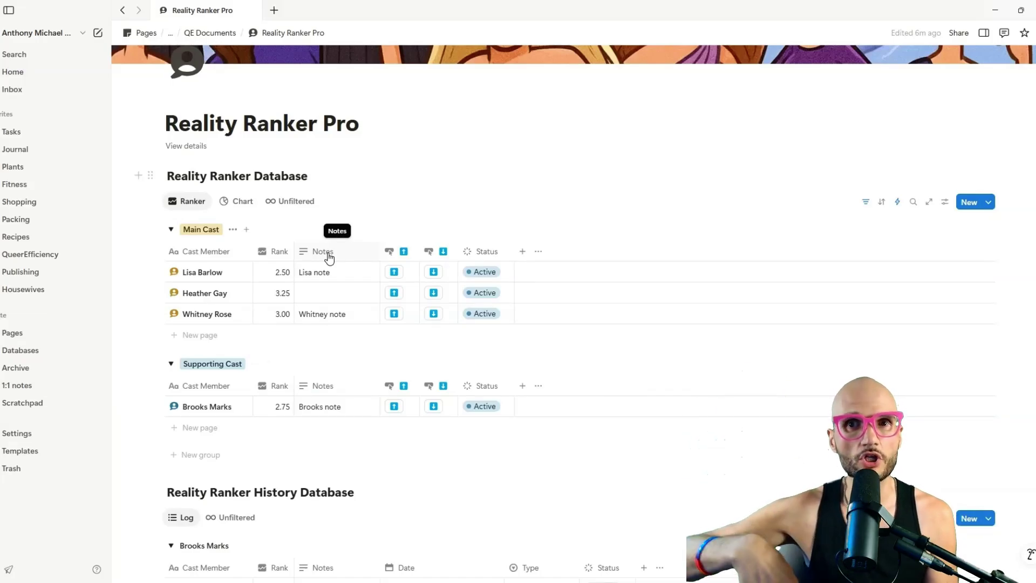
Add a Text property named 📈📉 to the Reality Ranker History Database
scroll(442, 381, down, 6)
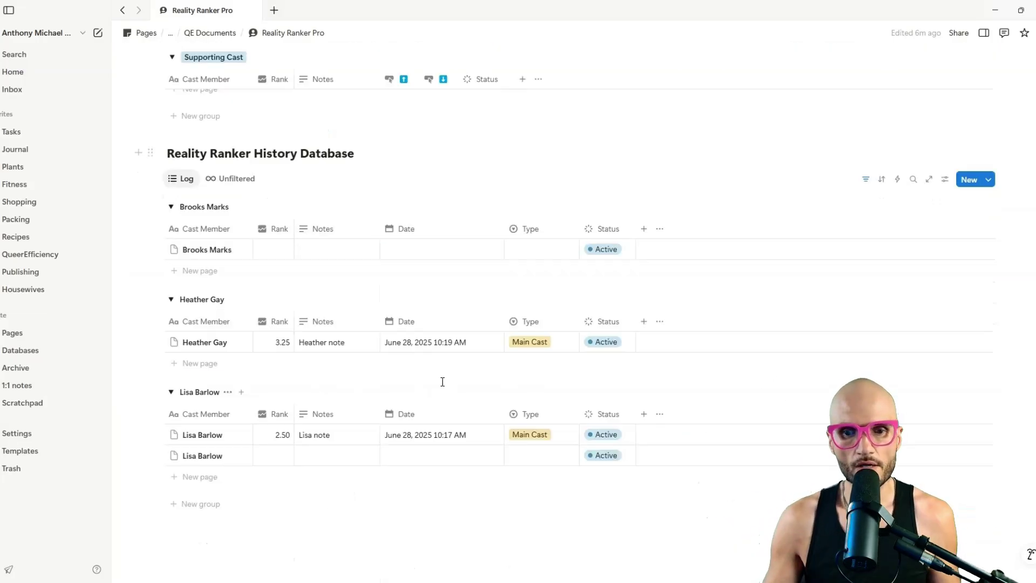
click(643, 321)
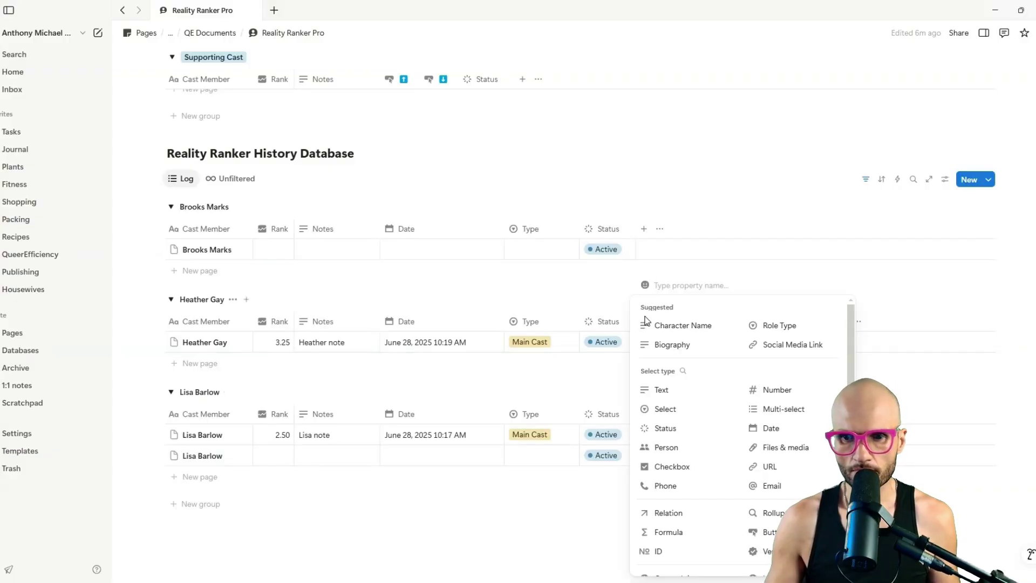
click(665, 391)
click(661, 324)
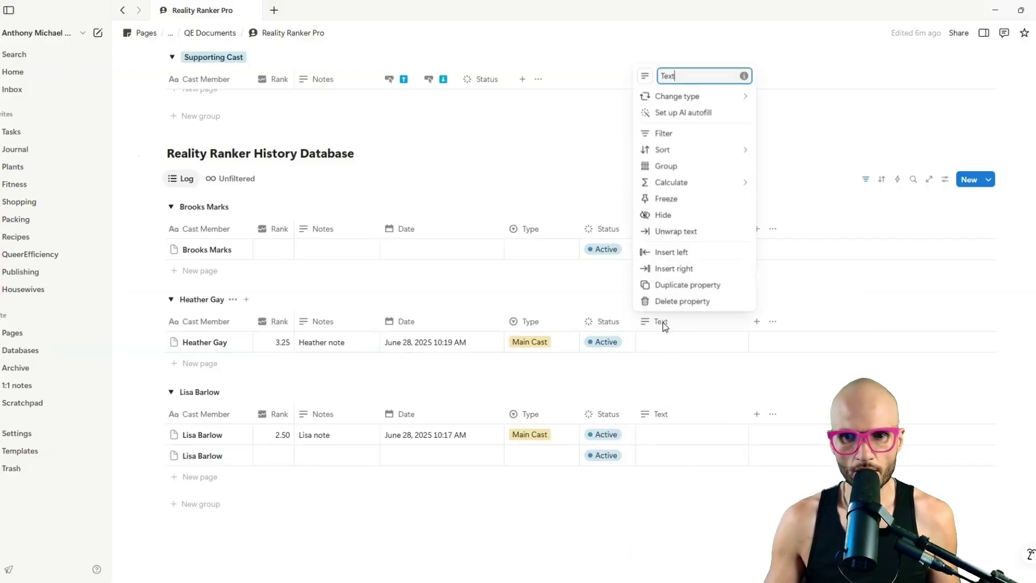
double_click(684, 75)
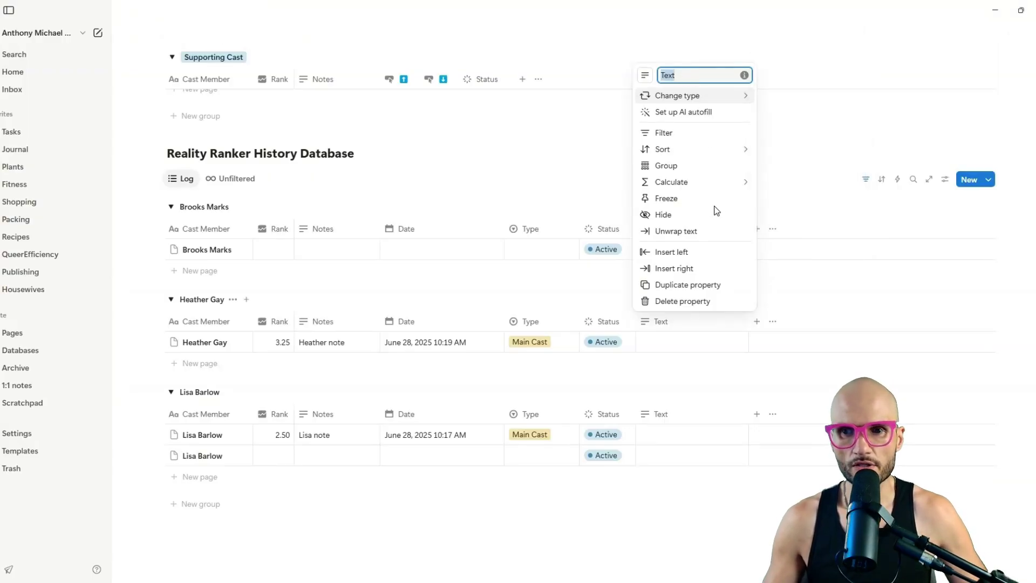
text(📈📉)
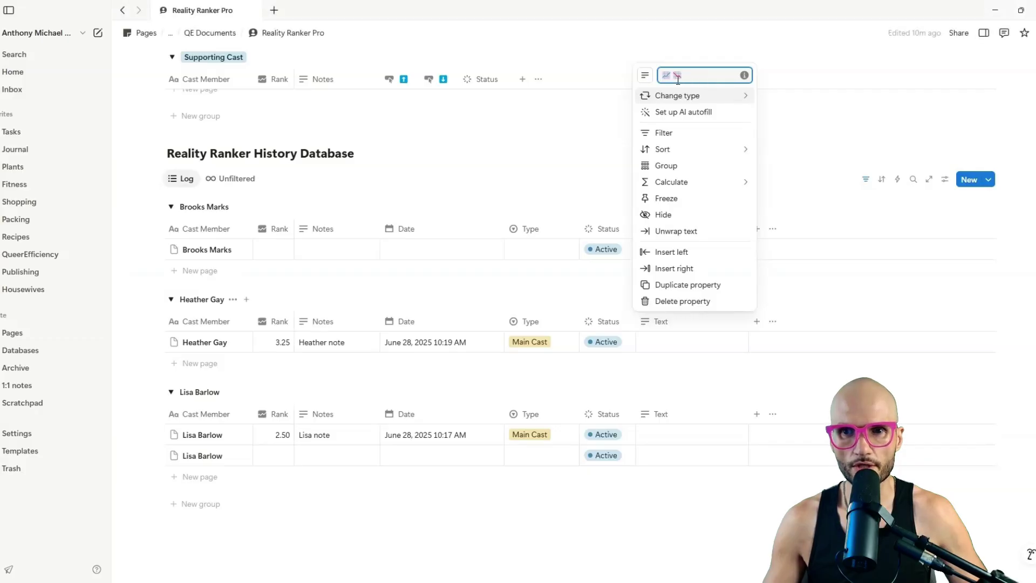
Give the new 📈📉 property the same chart icon as the Rank property
click(644, 75)
text(cha)
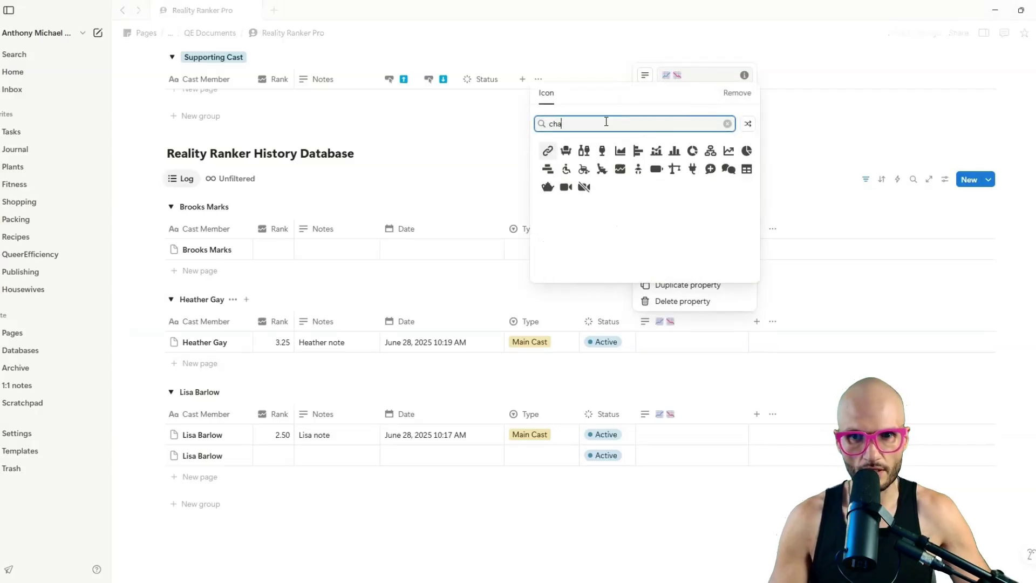
click(619, 169)
click(791, 331)
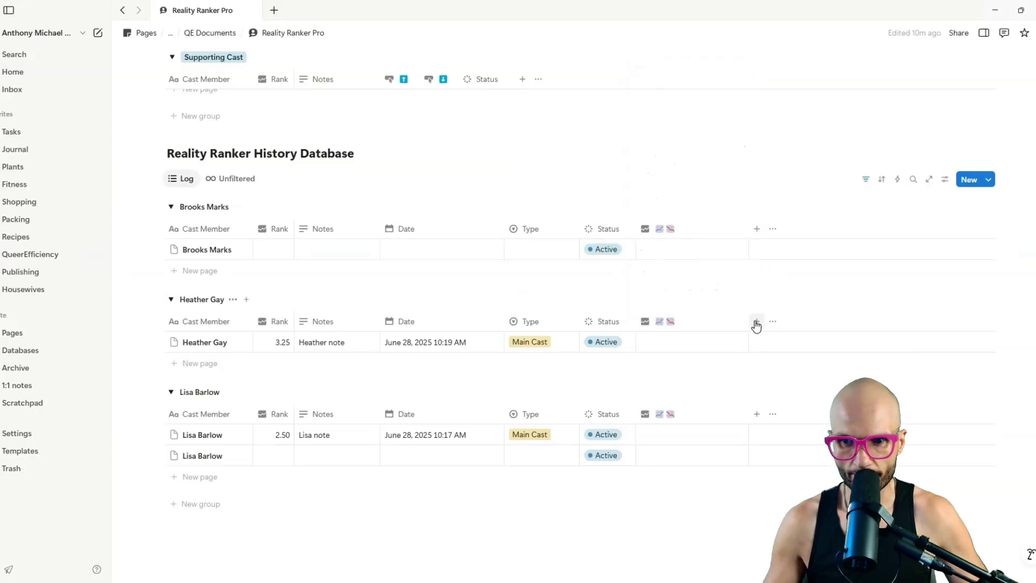
Narrow the 📈📉 column to icon width and move it between Cast Member and Rank in the history log
drag(749, 323, 655, 330)
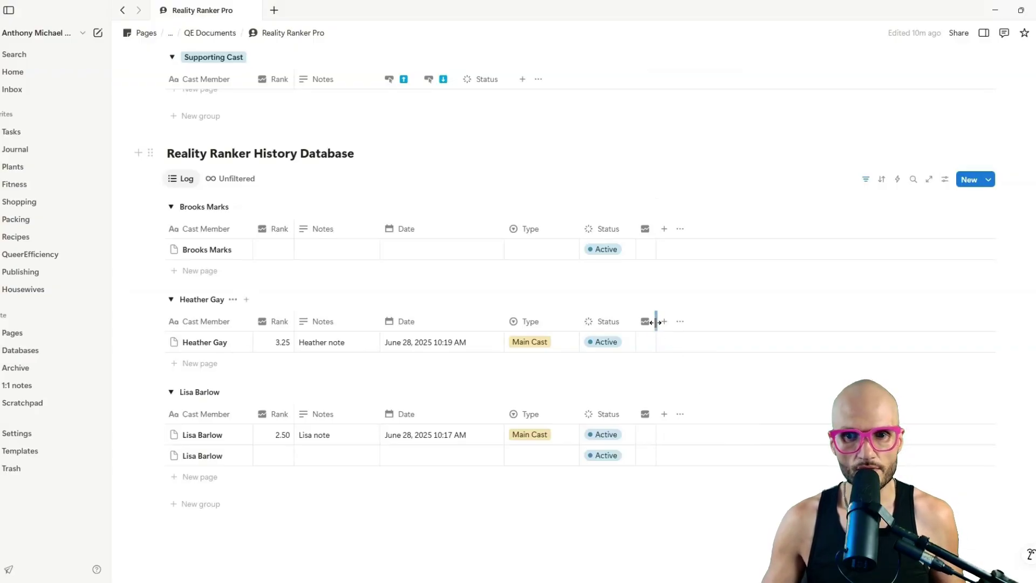
drag(656, 322, 287, 351)
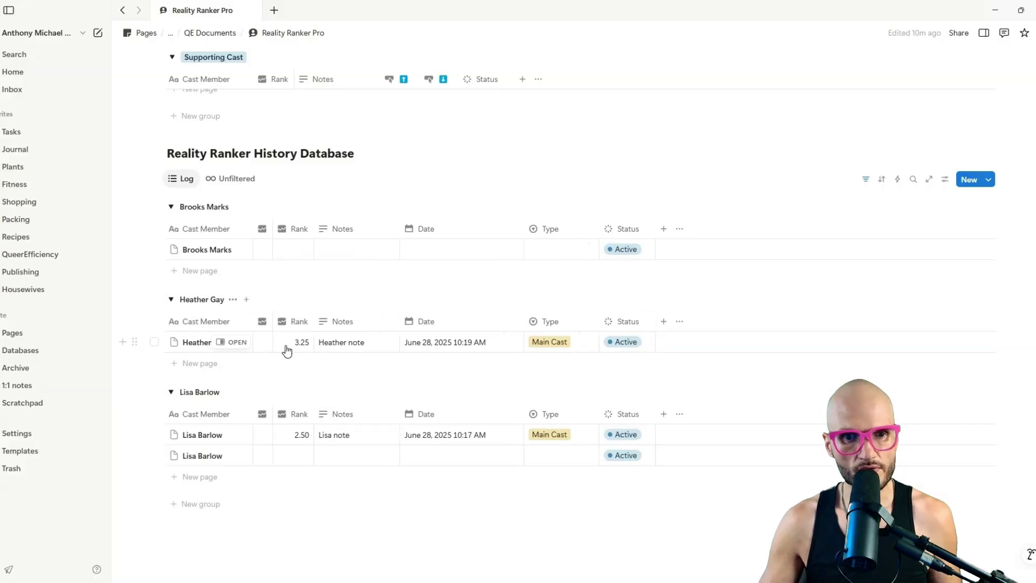
Change the 📈📉 property's icon to the line chart
click(264, 323)
click(262, 78)
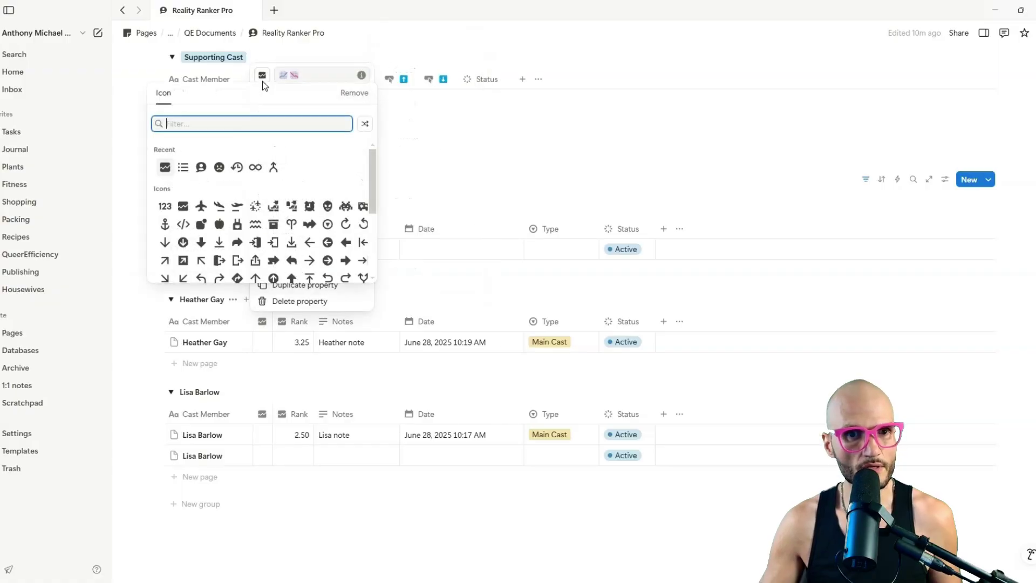
text(chart)
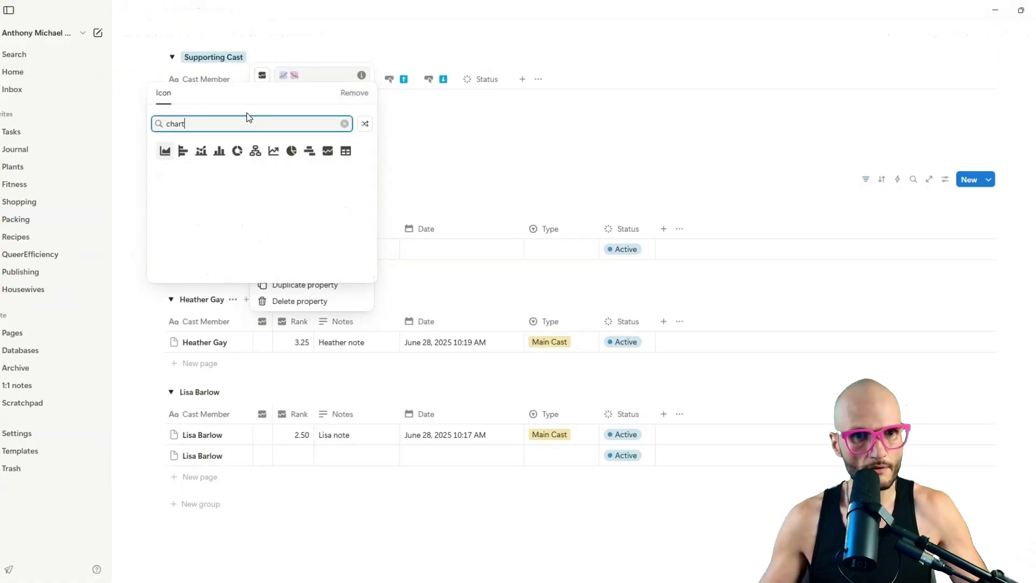
click(270, 152)
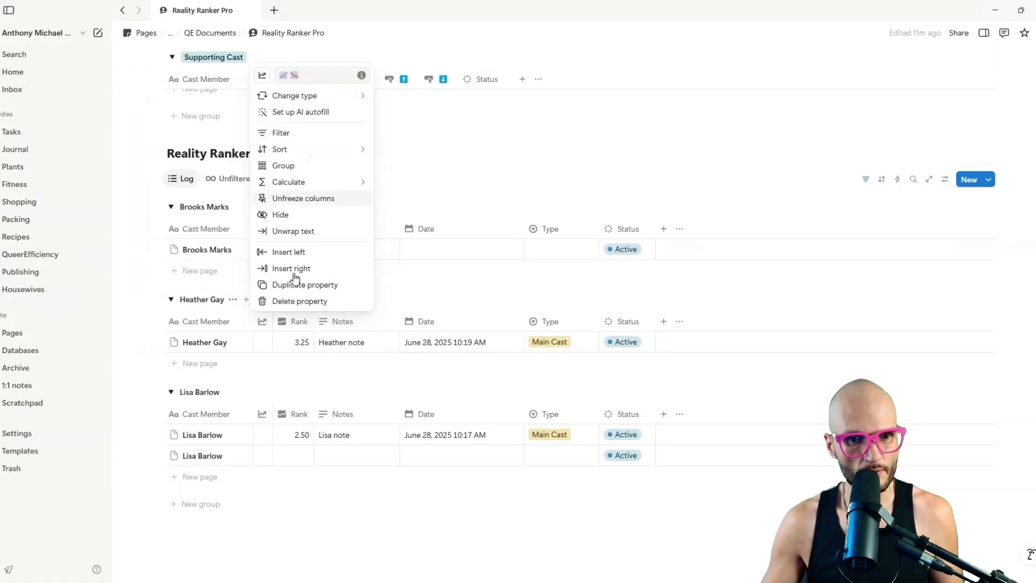
click(287, 369)
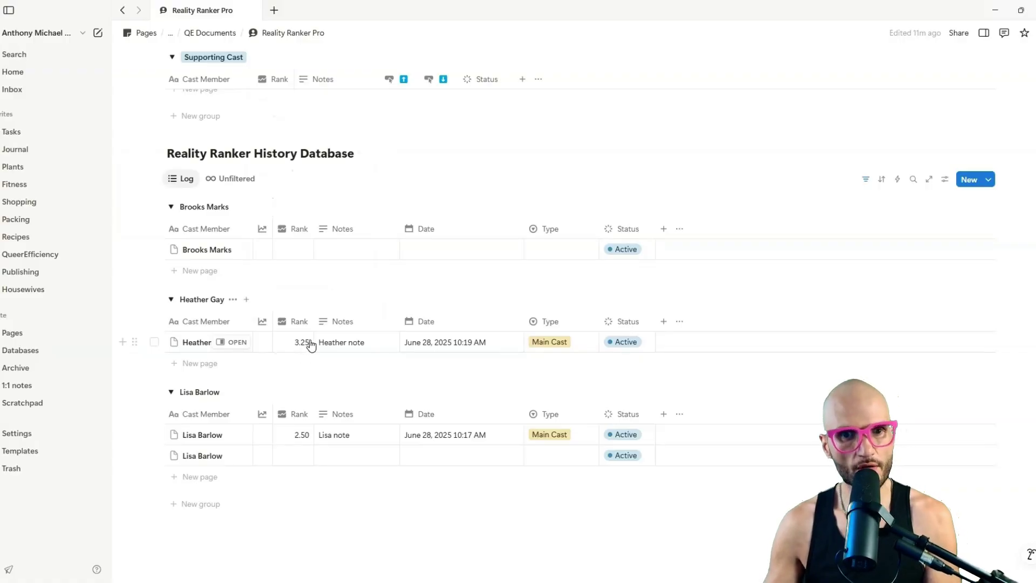
Add a Number property named Rank History to the Reality Ranker Database
scroll(302, 365, up, 1)
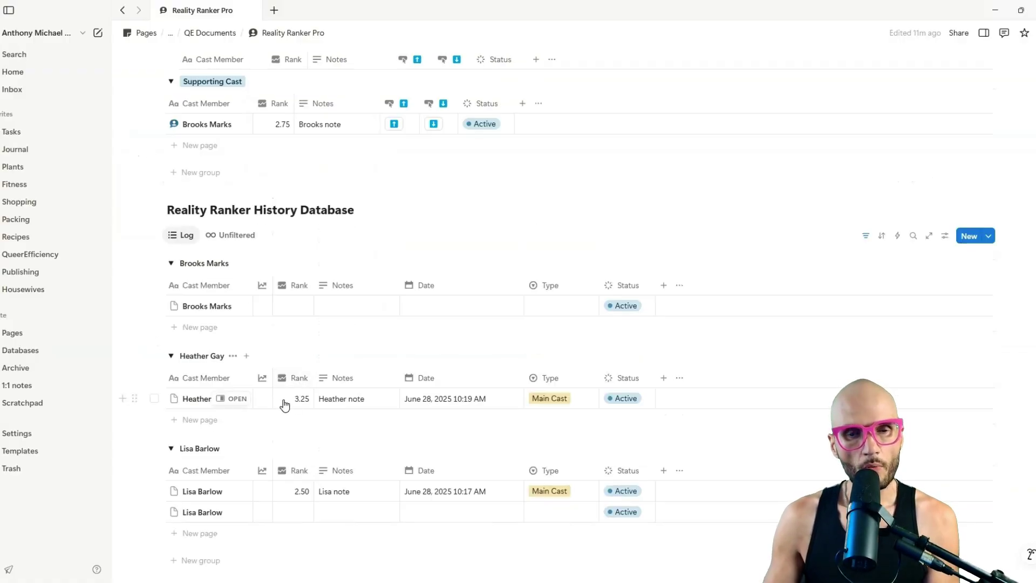
scroll(284, 404, up, 5)
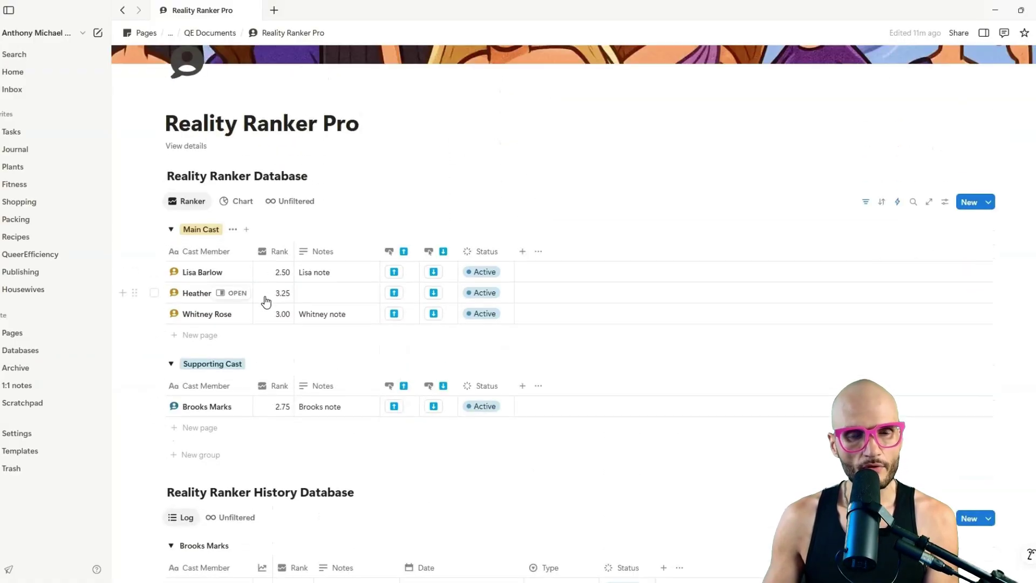
scroll(273, 317, down, 4)
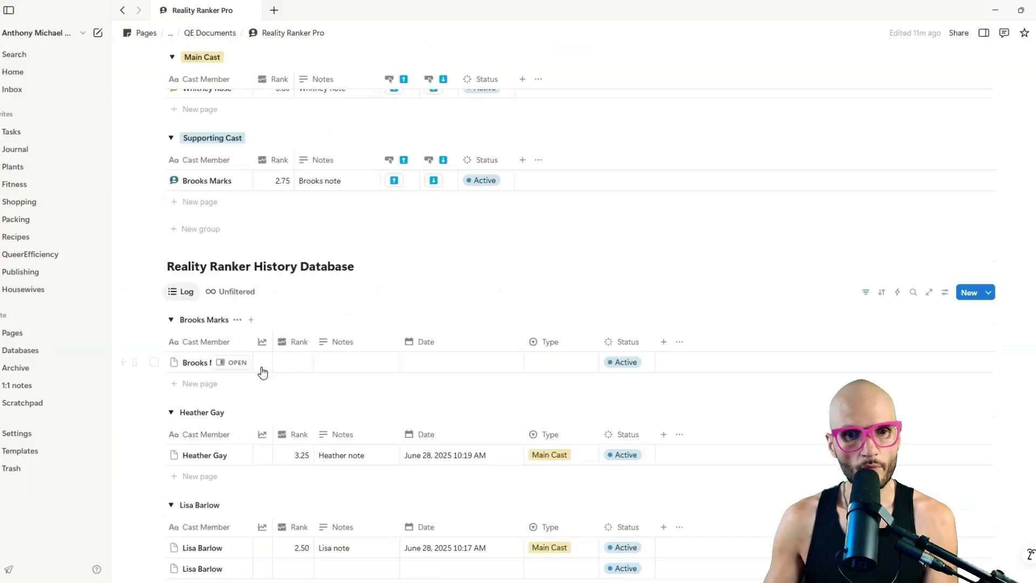
scroll(270, 374, up, 4)
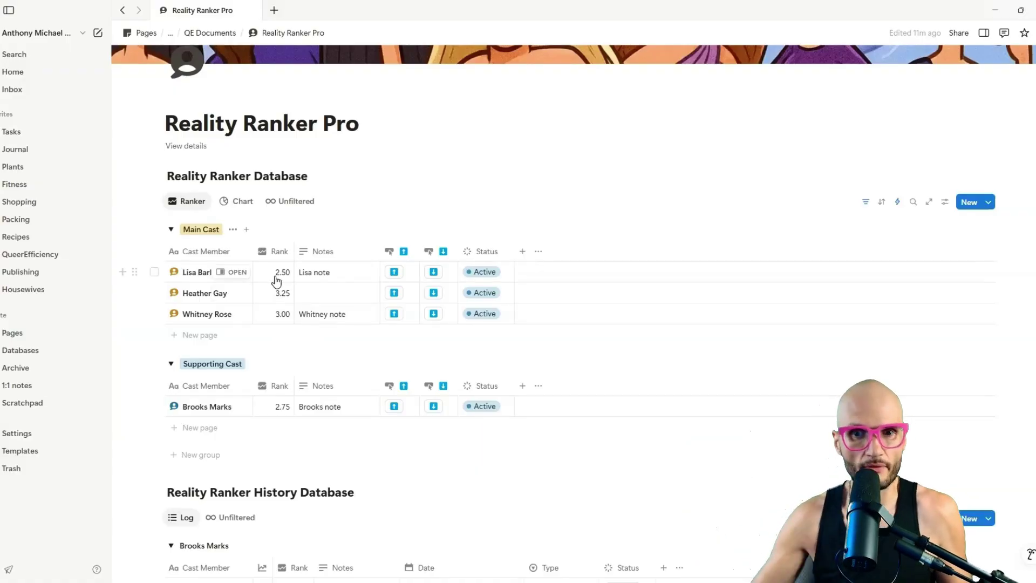
click(522, 252)
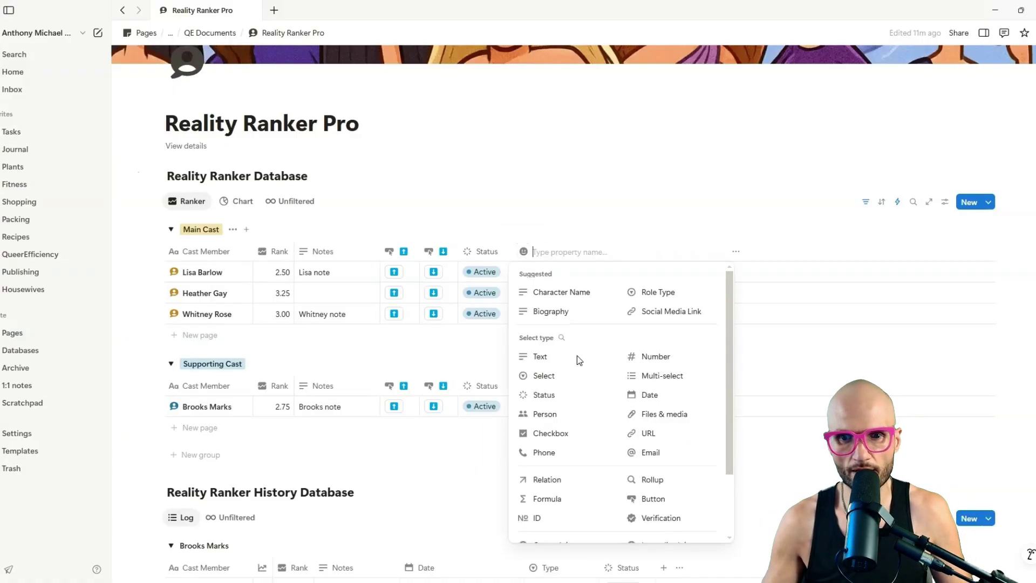
click(675, 357)
click(534, 253)
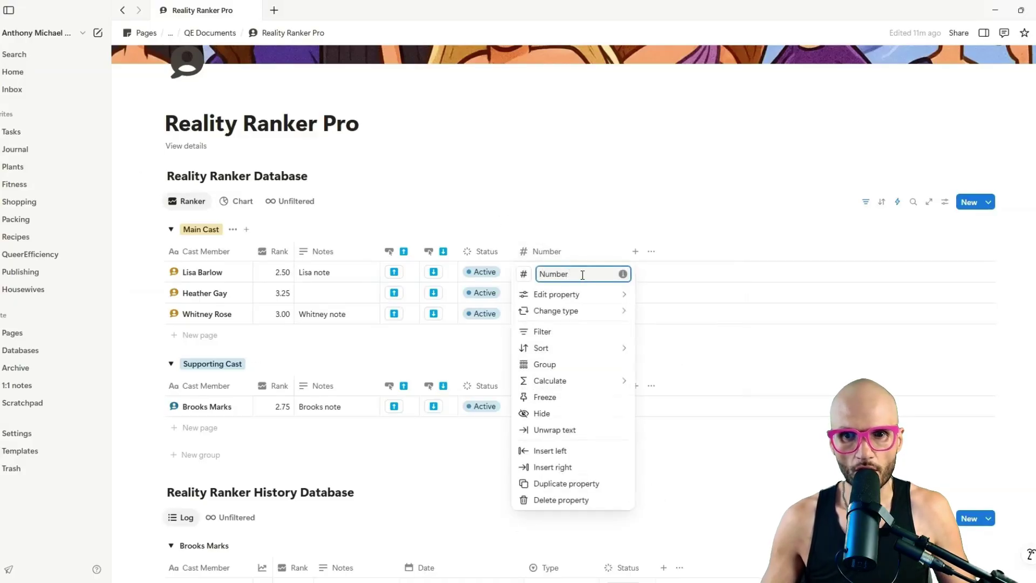
double_click(580, 273)
text(Rank History)
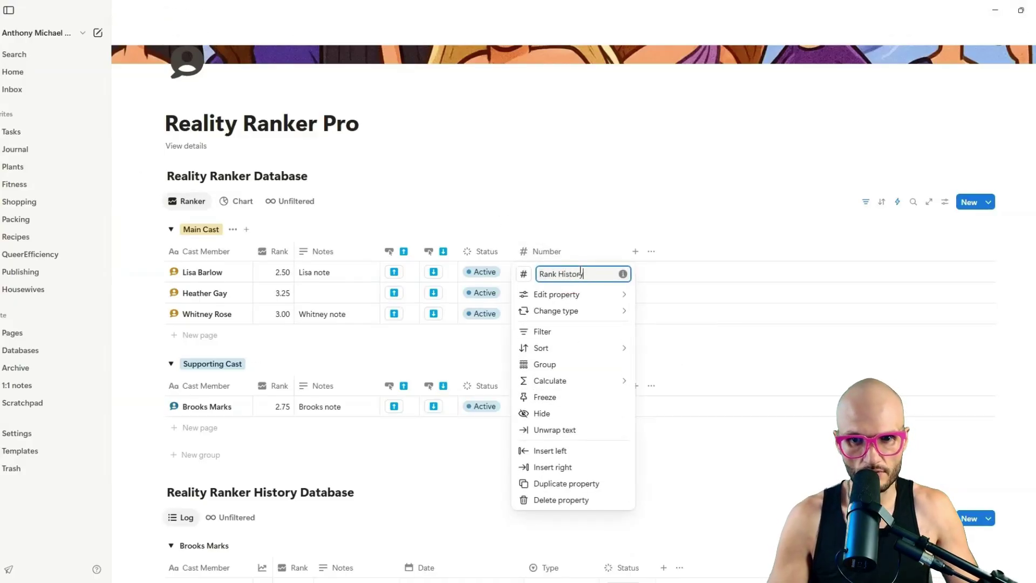
click(576, 232)
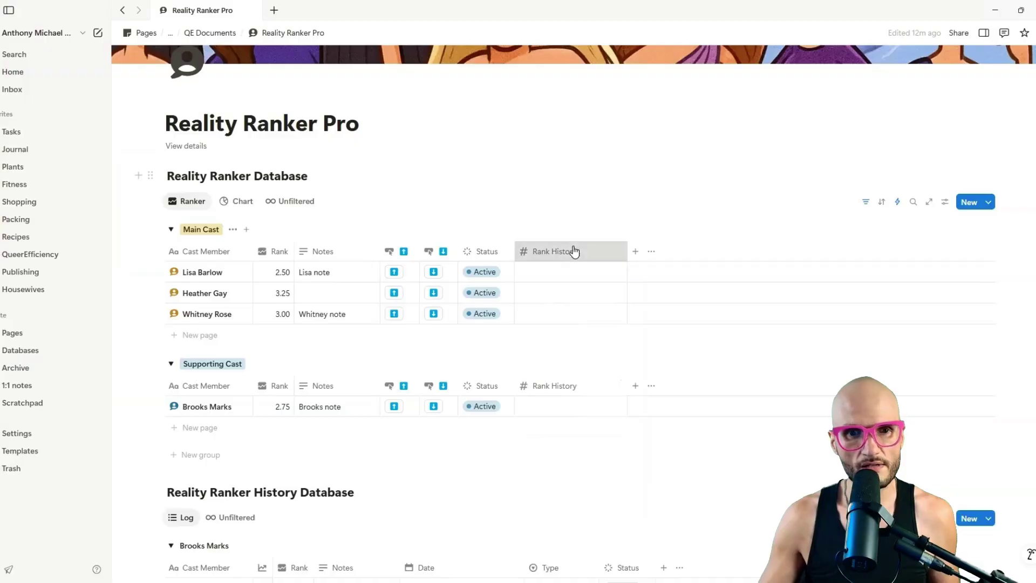
Move the Rank History column between Rank and Notes and narrow it to fit its heading
drag(572, 251, 329, 252)
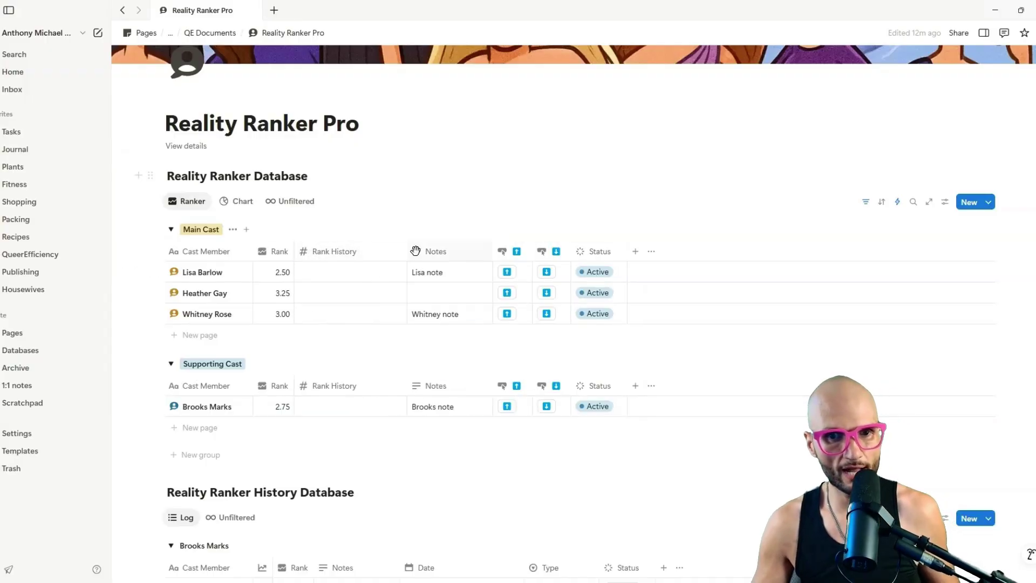
drag(408, 251, 372, 265)
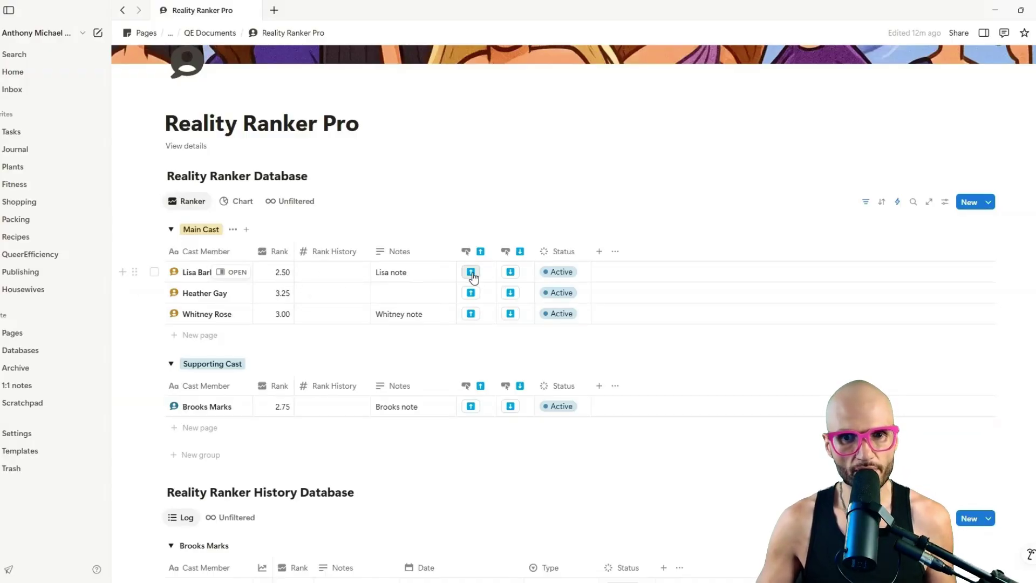
click(471, 275)
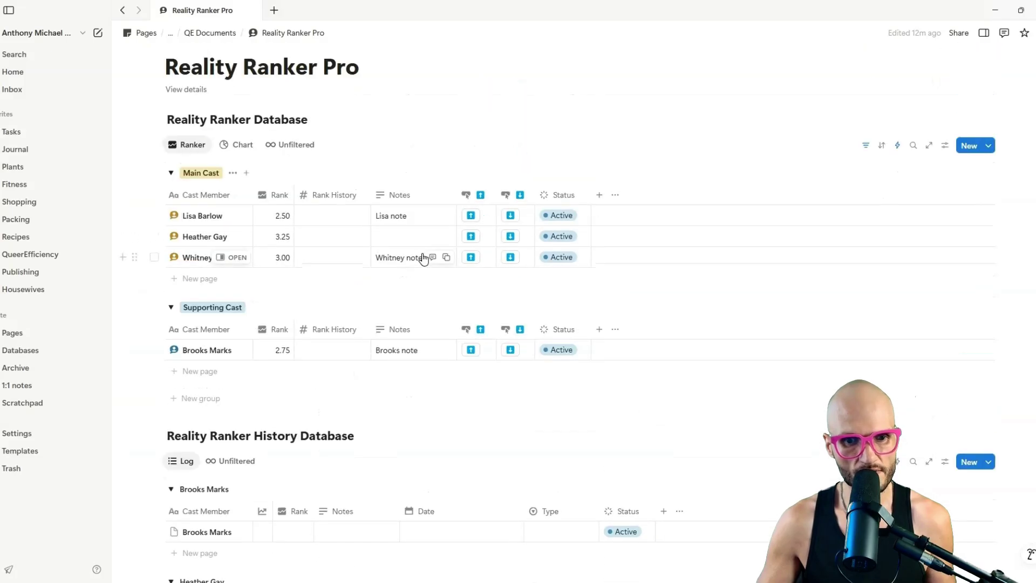
scroll(432, 245, down, 1)
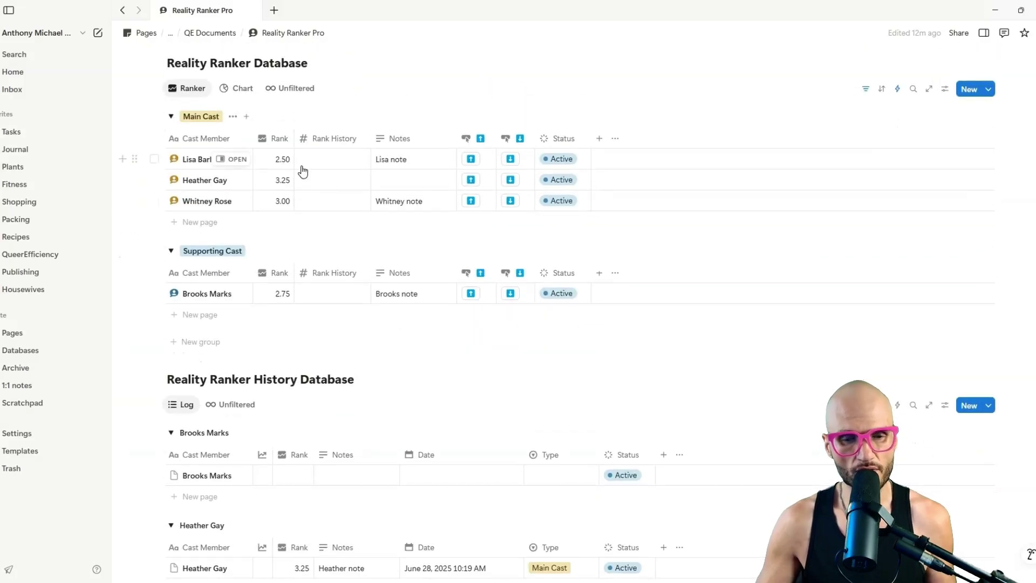
scroll(339, 245, down, 1)
scroll(339, 246, down, 4)
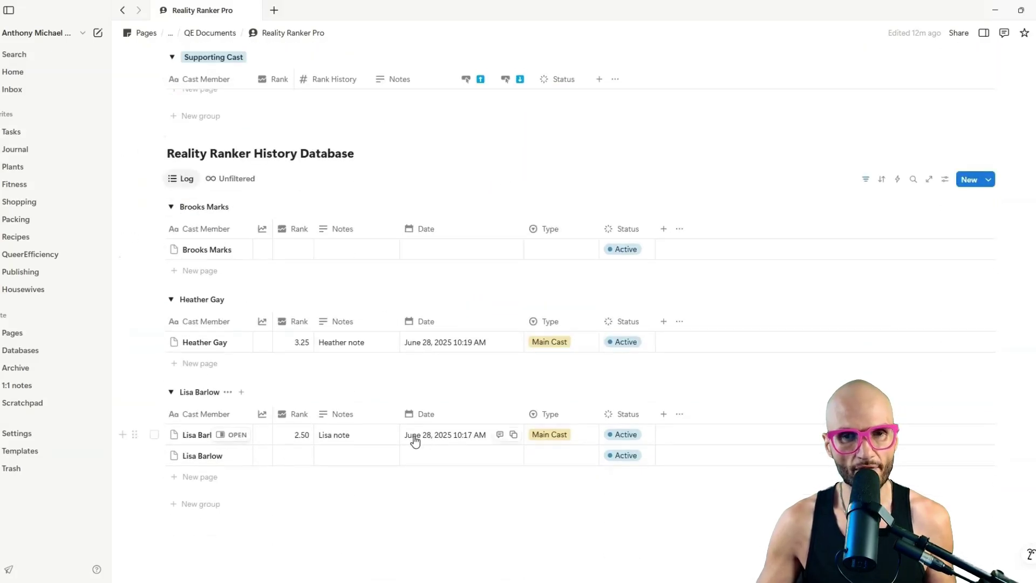
scroll(423, 432, up, 3)
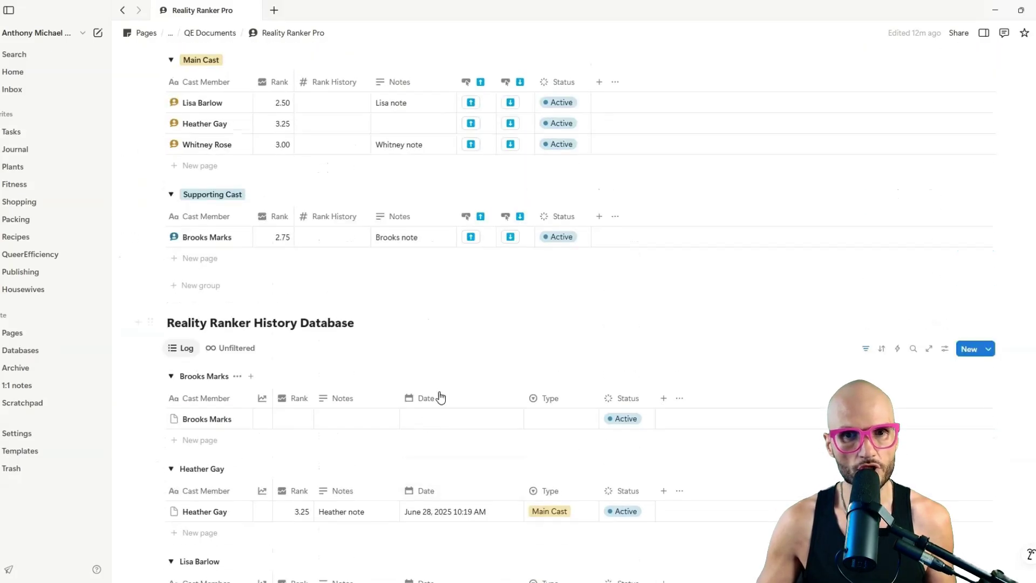
click(471, 105)
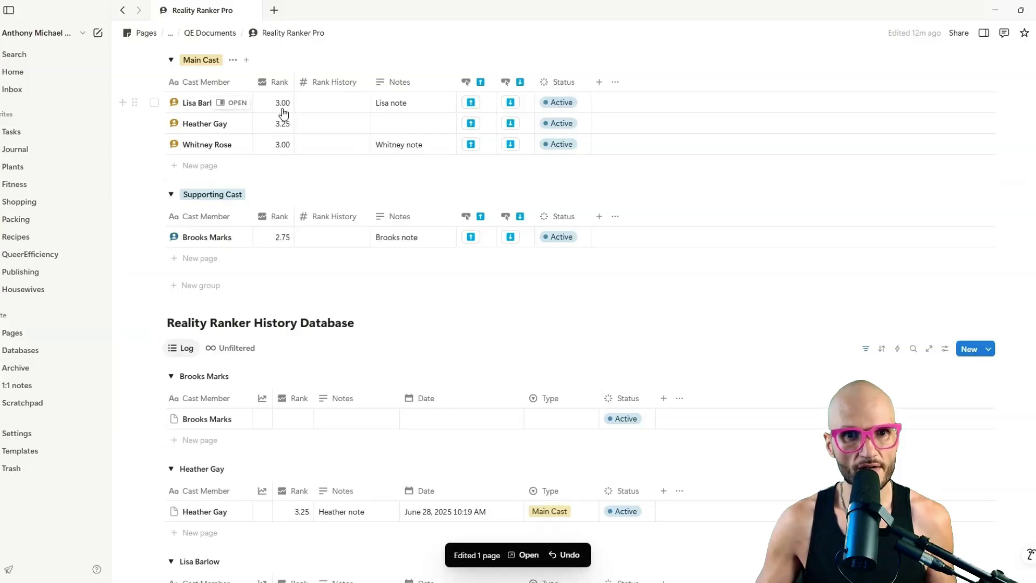
scroll(323, 141, down, 4)
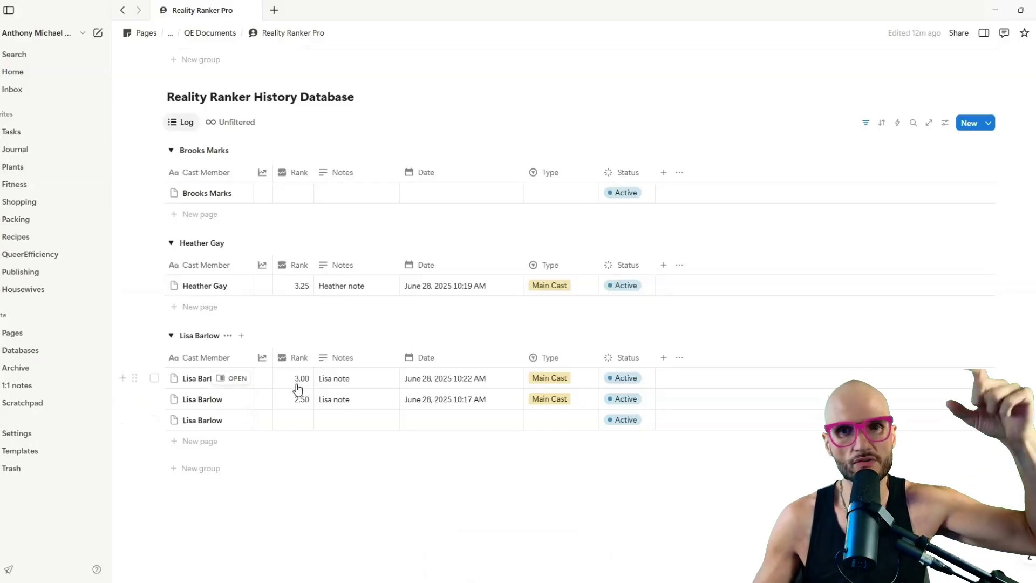
scroll(308, 400, up, 1)
scroll(308, 399, up, 5)
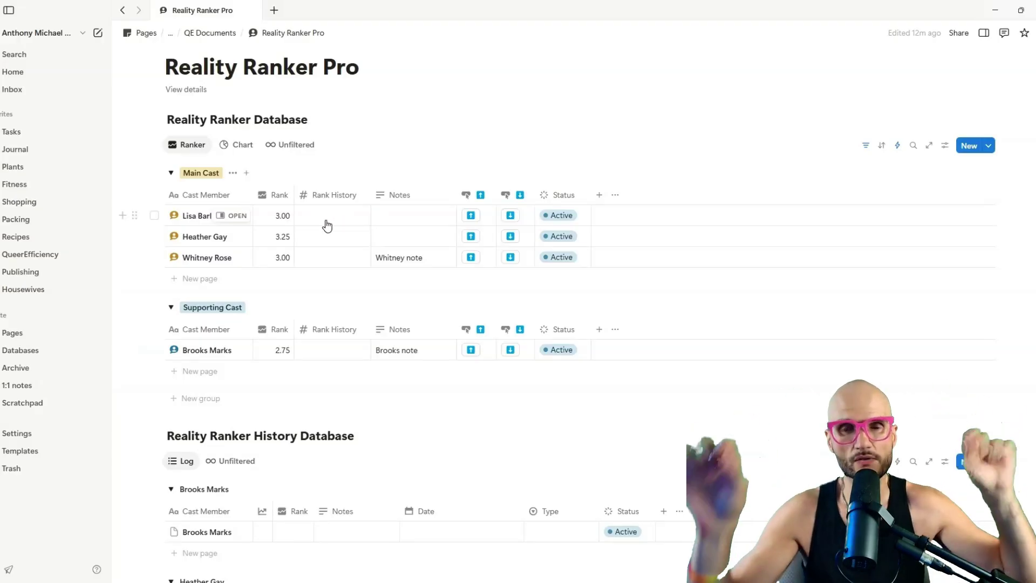
Add an action to the up-arrow button's automation that sets Rank History to This page.Rank
click(466, 193)
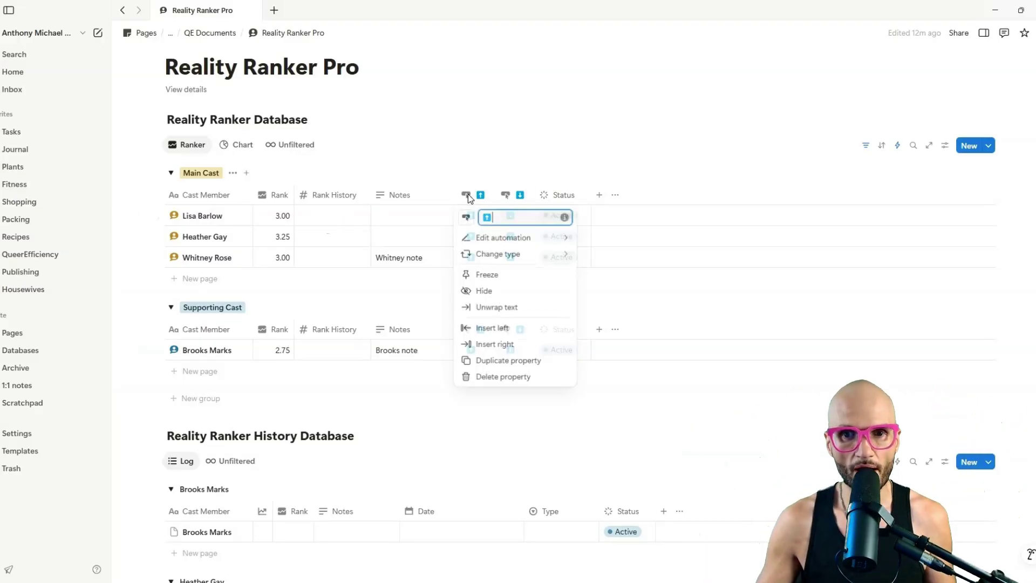
click(526, 236)
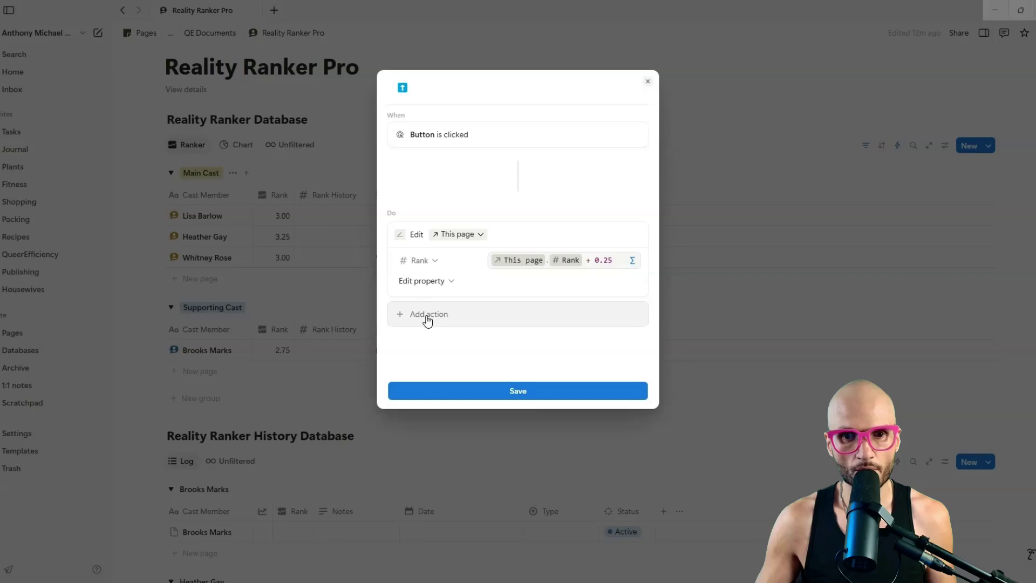
click(427, 319)
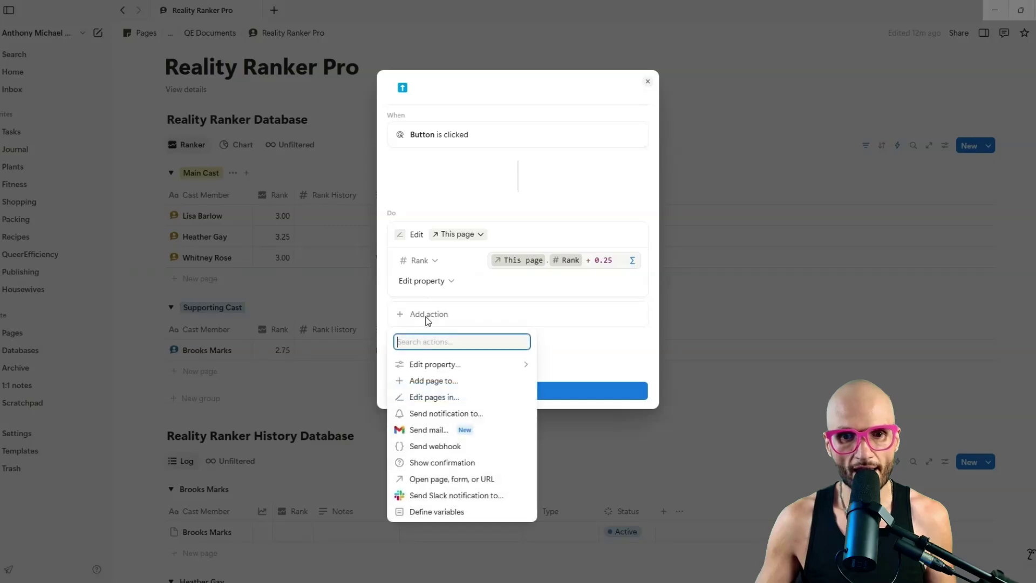
click(452, 367)
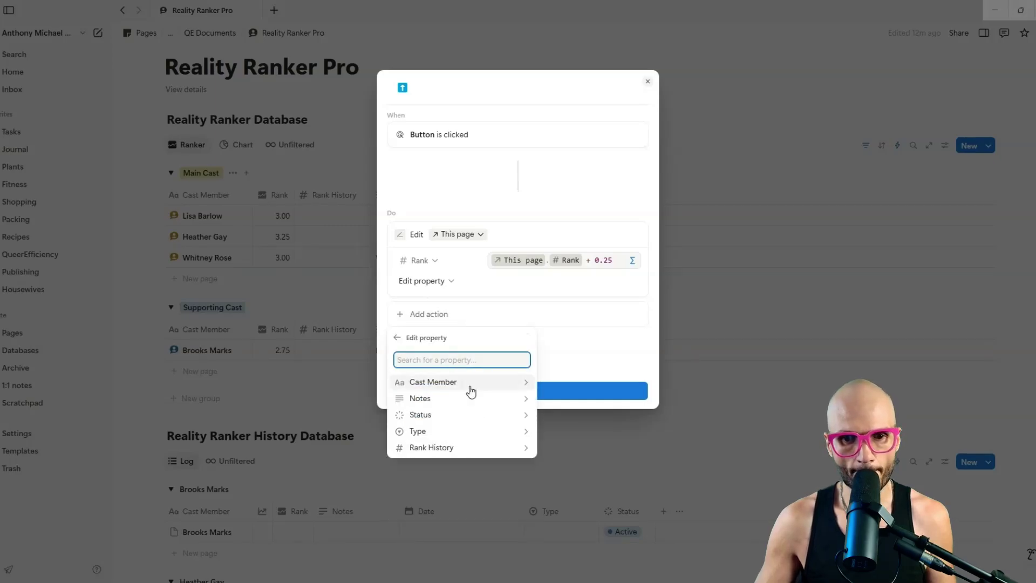
click(455, 447)
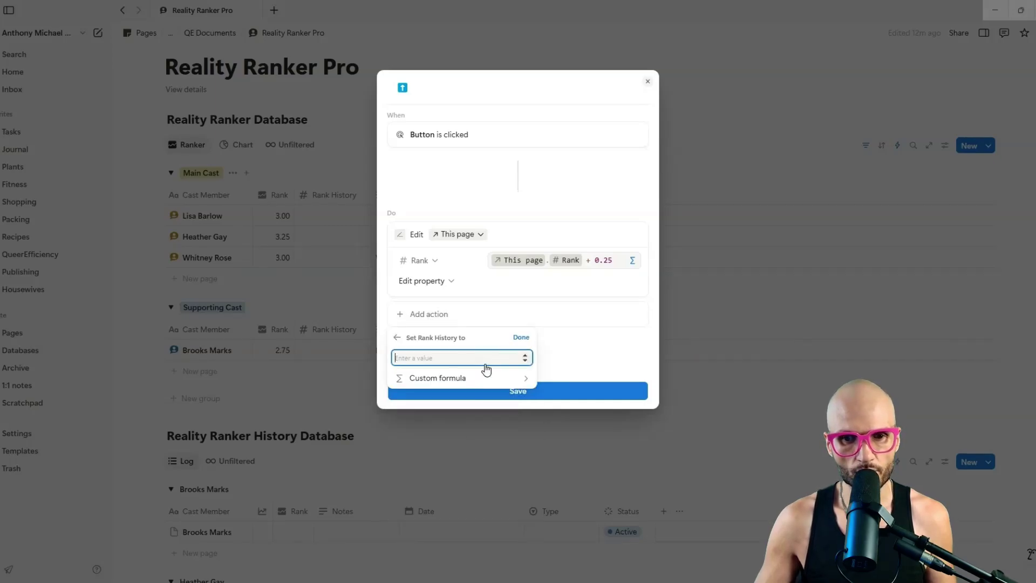
click(523, 378)
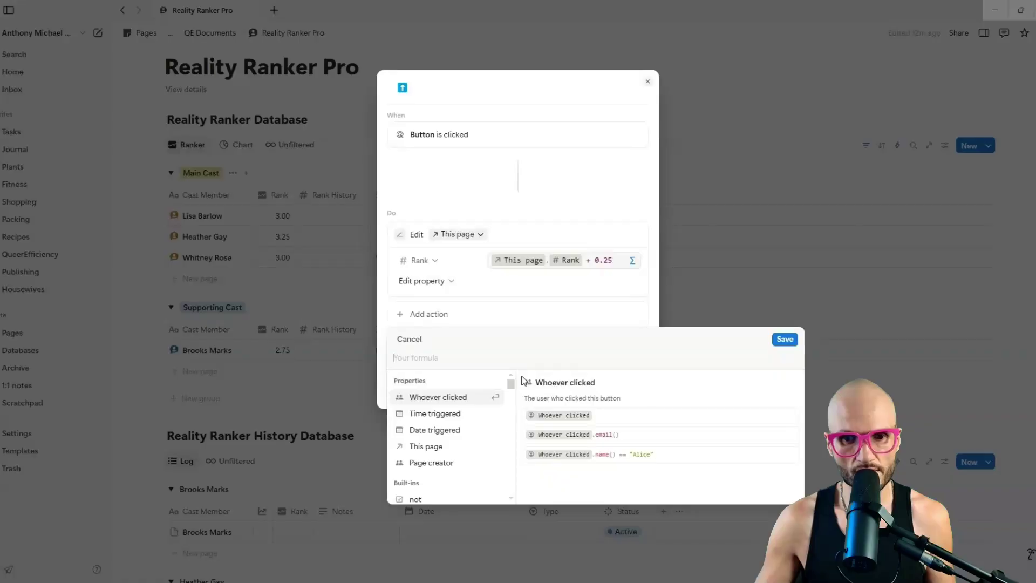
click(452, 448)
click(421, 452)
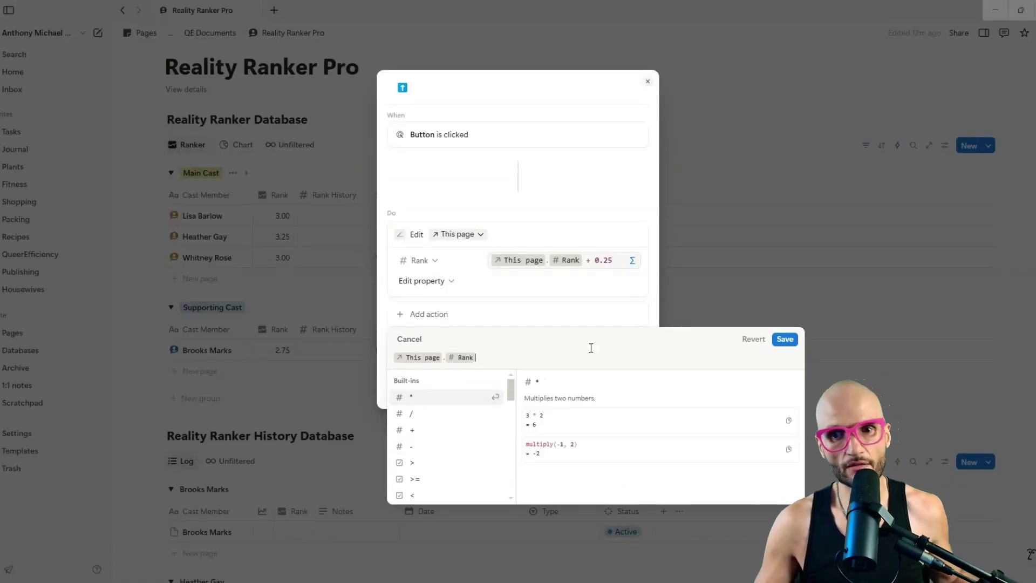
click(784, 340)
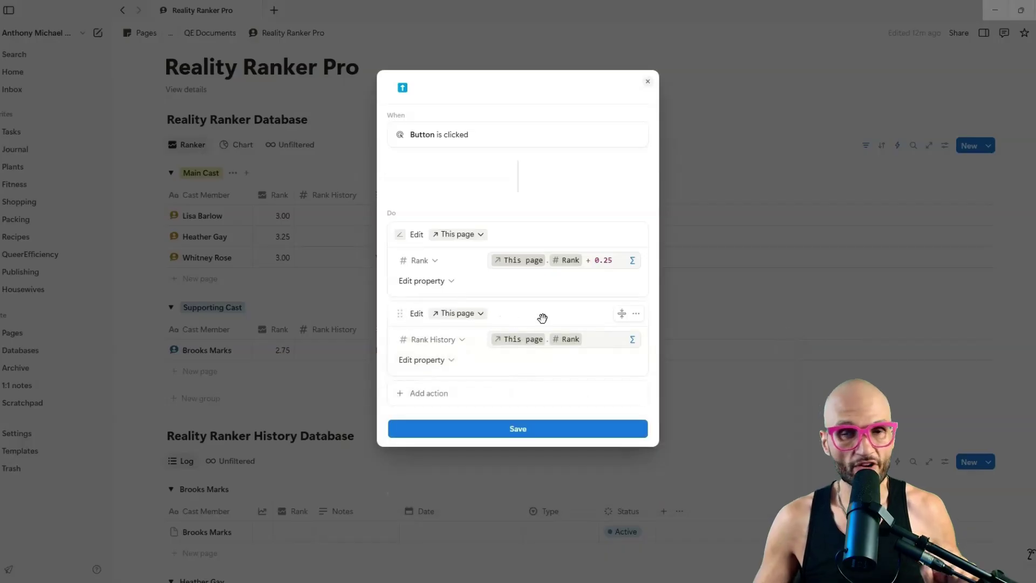
Place the Rank History edit ahead of the Rank increase in the up-arrow automation and save it
drag(418, 288, 419, 238)
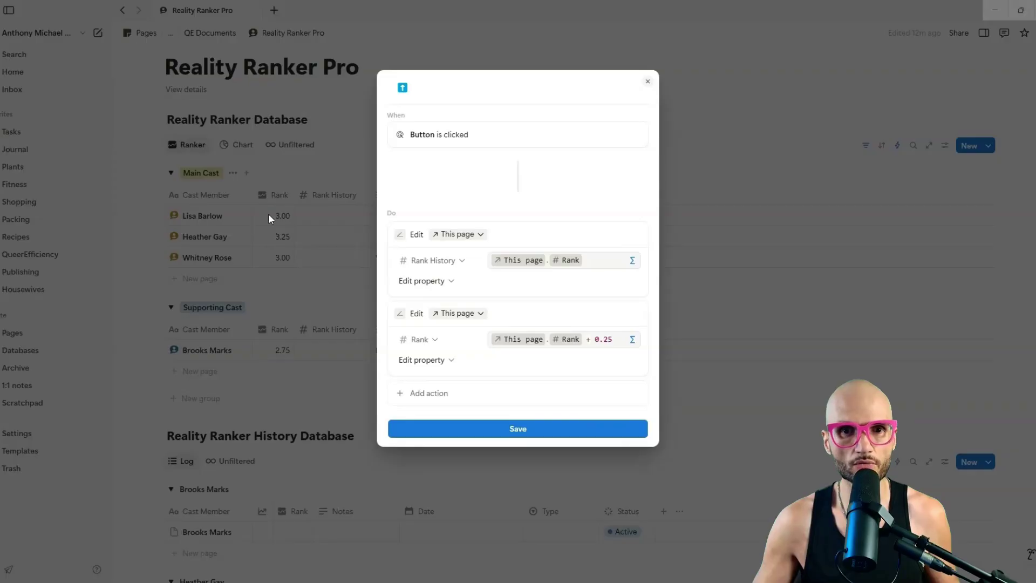
click(517, 429)
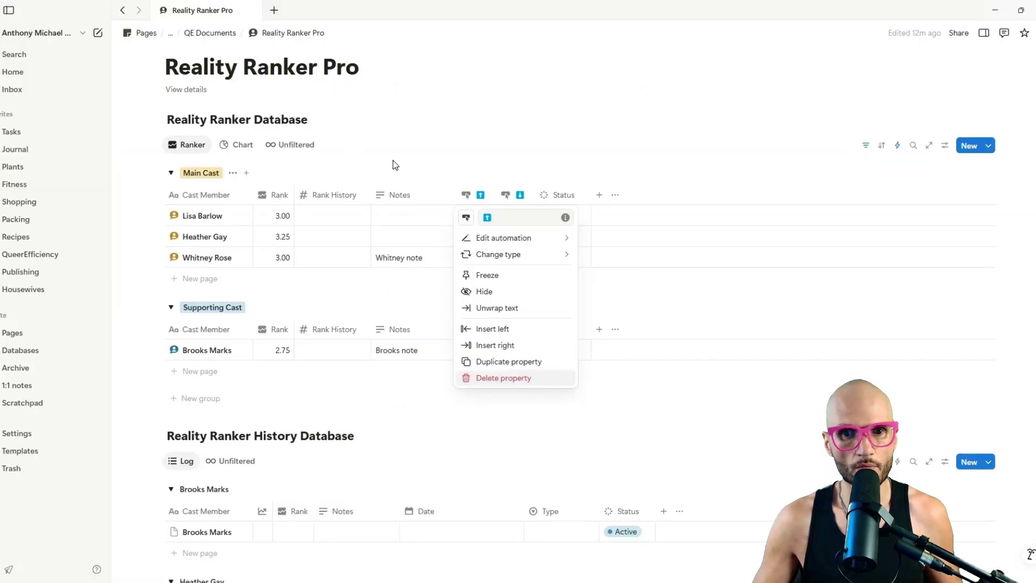
click(421, 163)
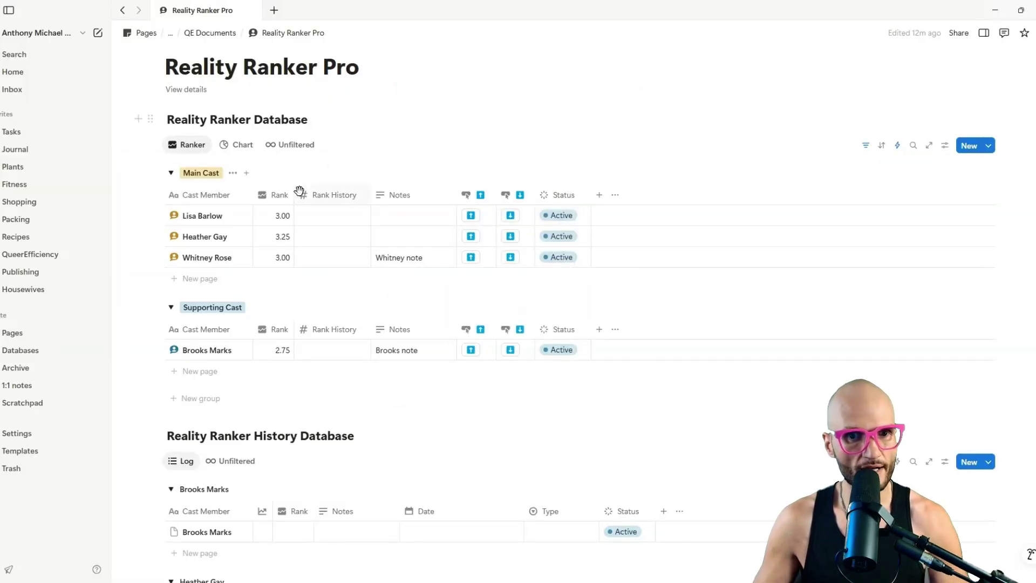
Raise Lisa Barlow's rank to 3.25 with the up-arrow button and format Rank History to two decimal places
click(471, 215)
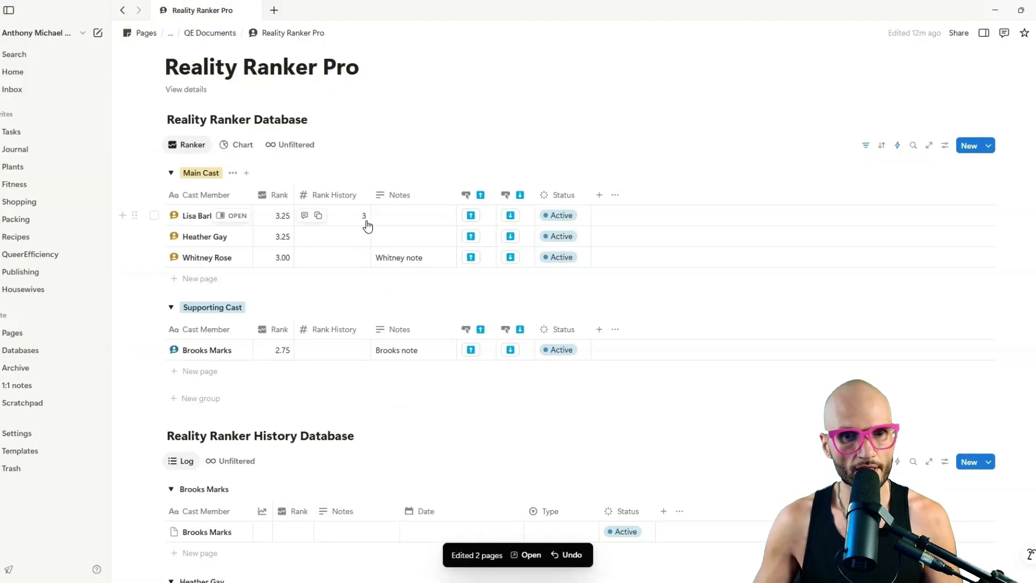
click(332, 196)
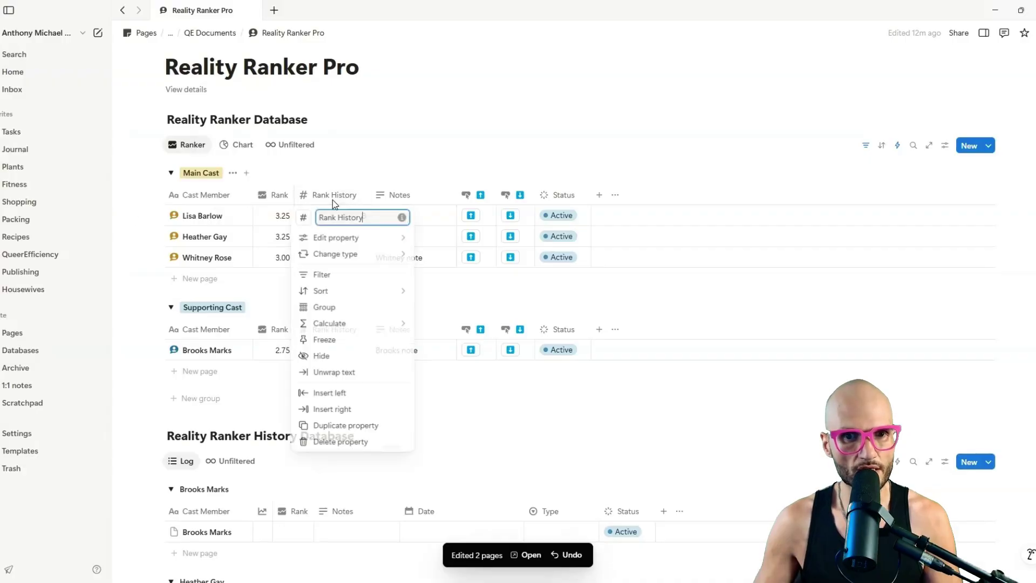
click(342, 238)
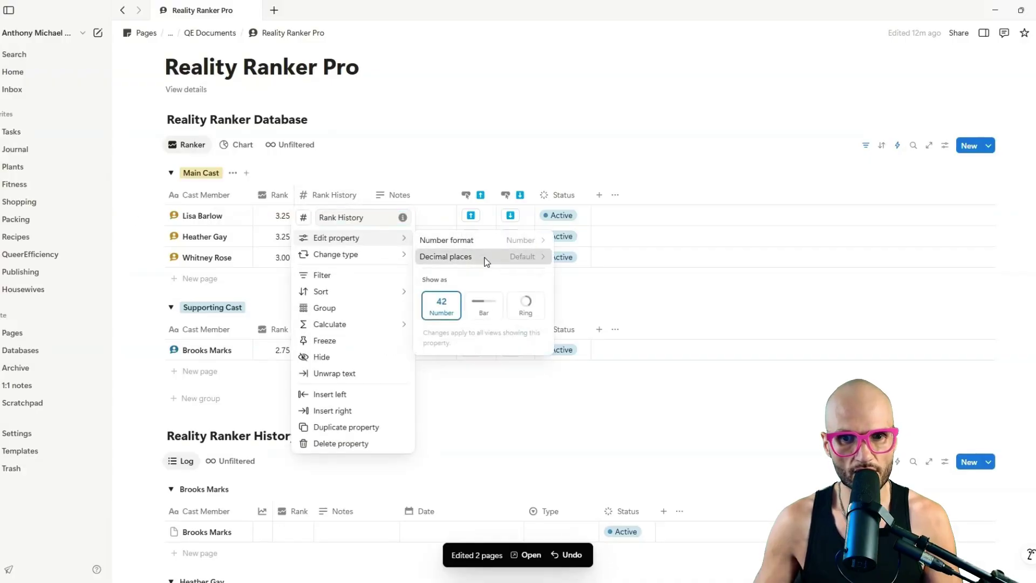
click(485, 257)
click(484, 323)
click(388, 182)
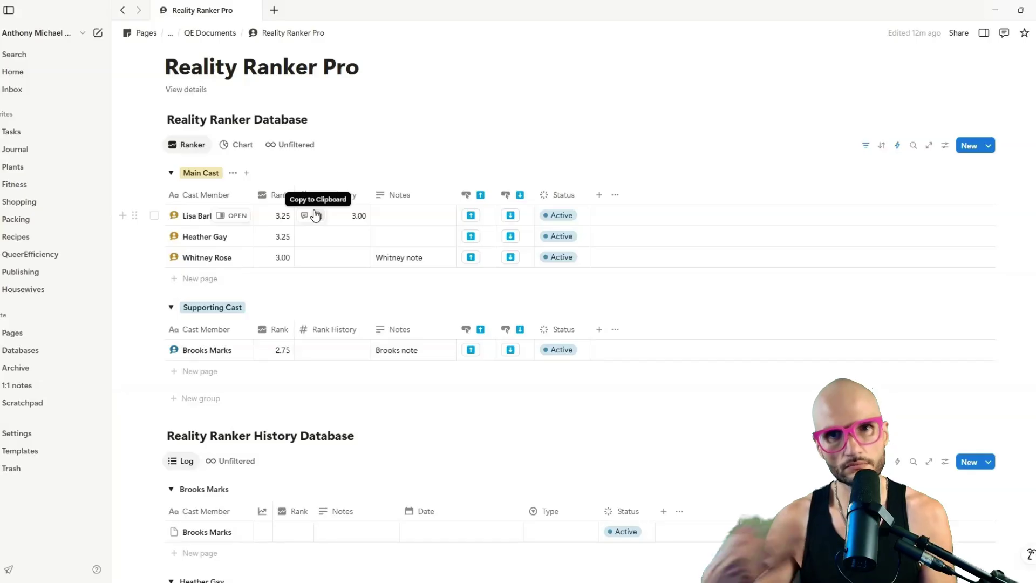
Add an action to the down-arrow button's automation that sets Rank History to This page.Rank
click(510, 195)
click(545, 239)
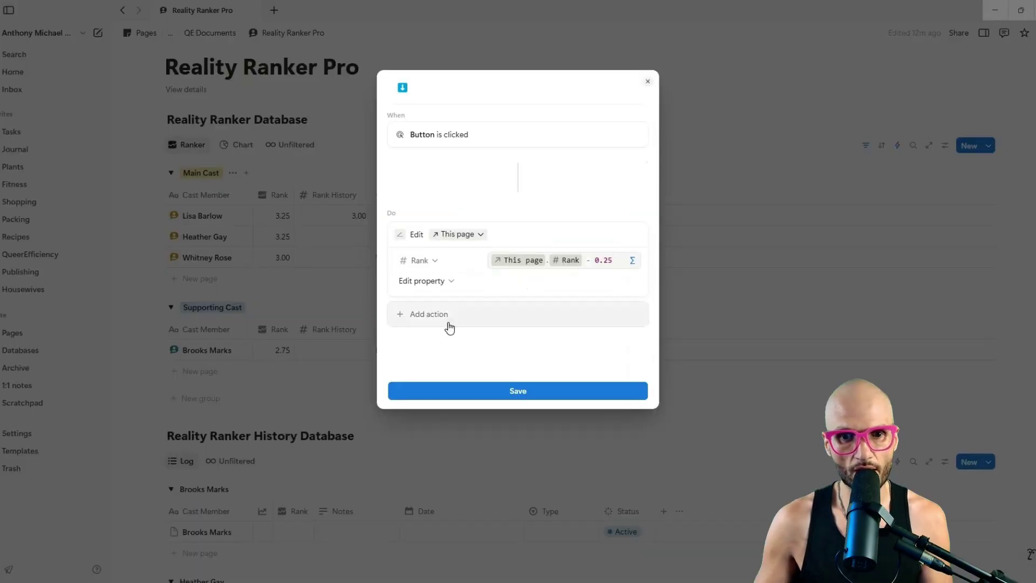
click(446, 320)
click(453, 364)
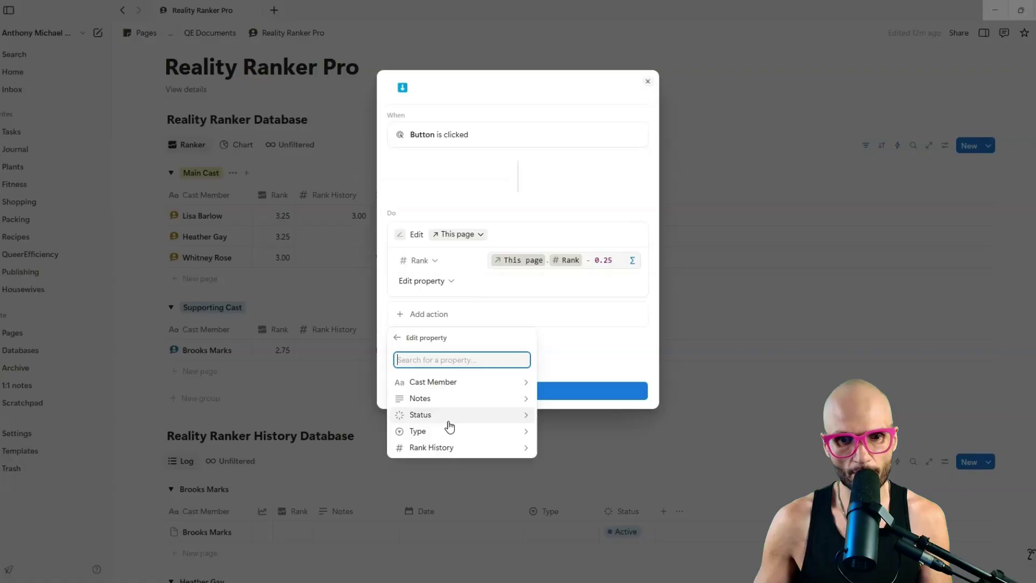
click(450, 446)
click(524, 380)
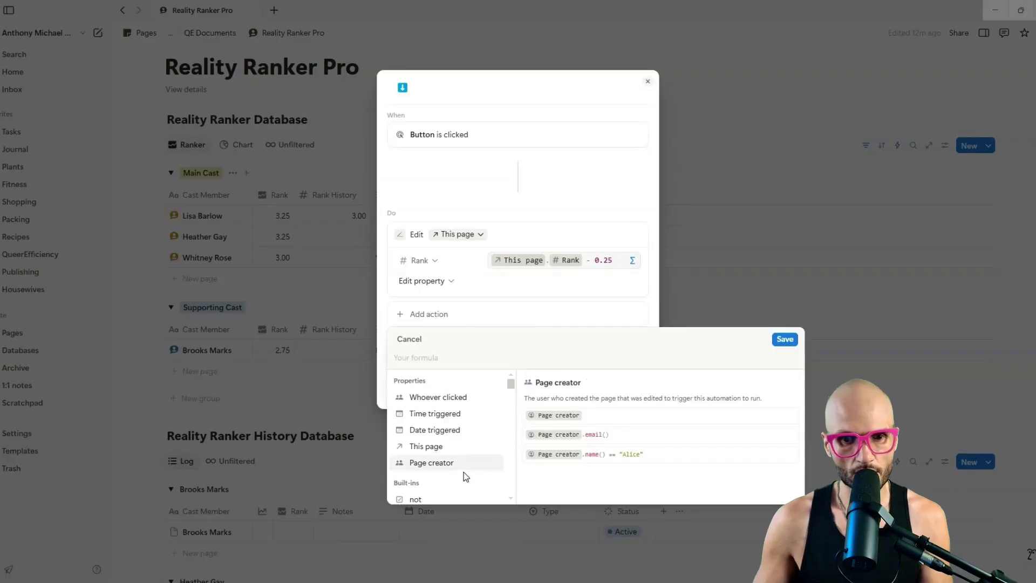
click(455, 446)
click(429, 452)
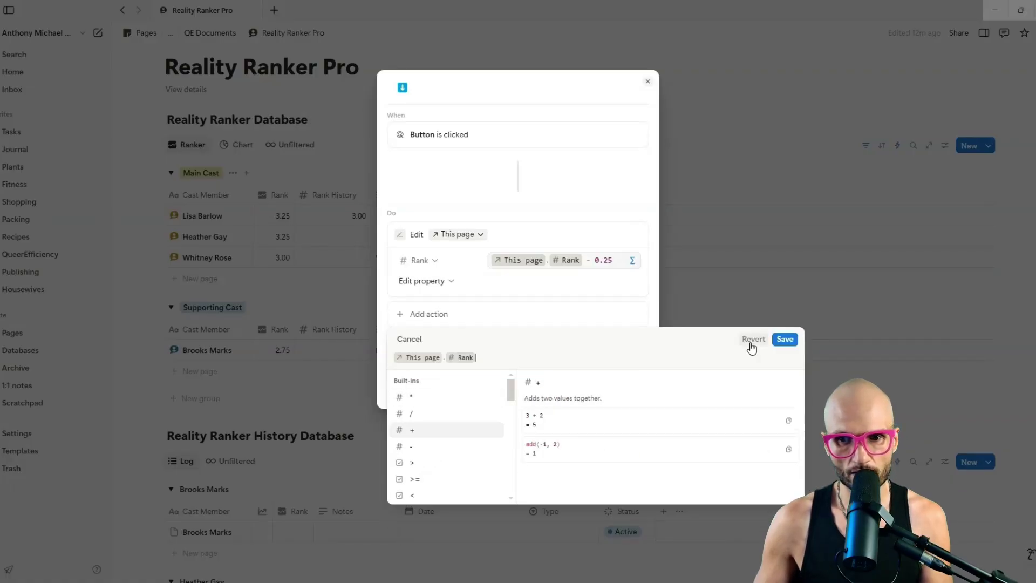
click(784, 339)
Place the Rank History edit ahead of the Rank decrease in the down-arrow automation and save it
drag(400, 289, 400, 238)
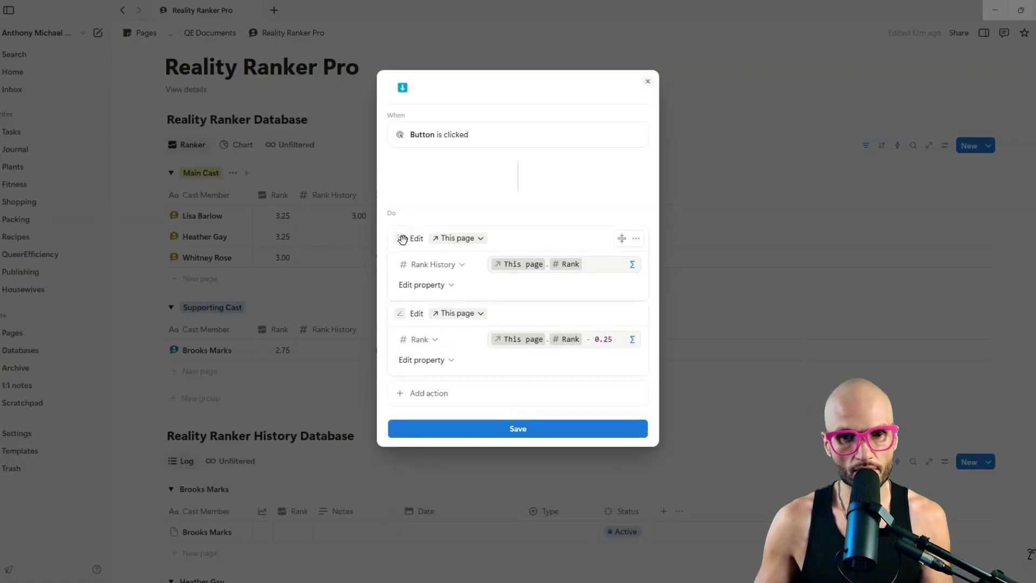
click(534, 428)
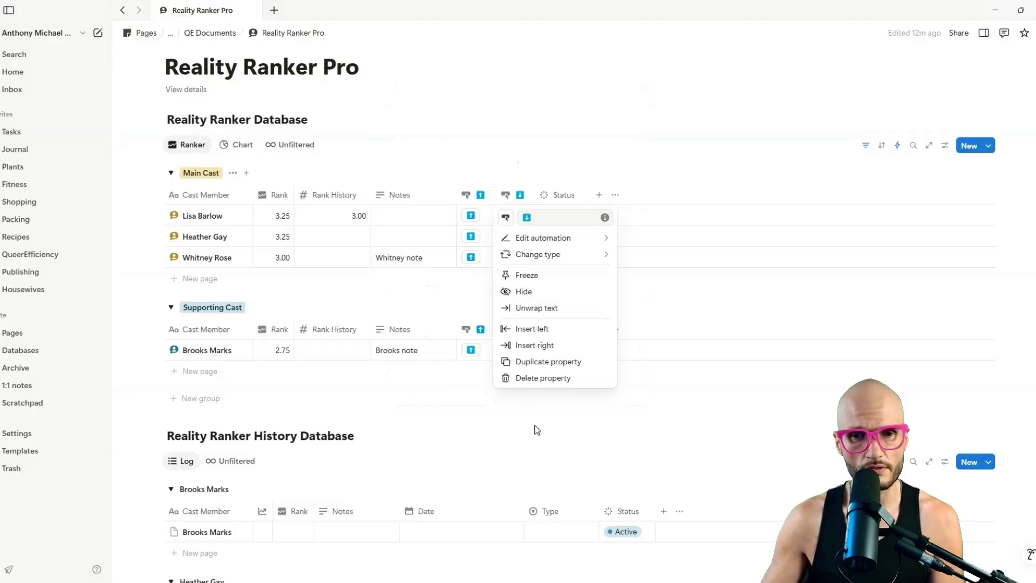
click(486, 115)
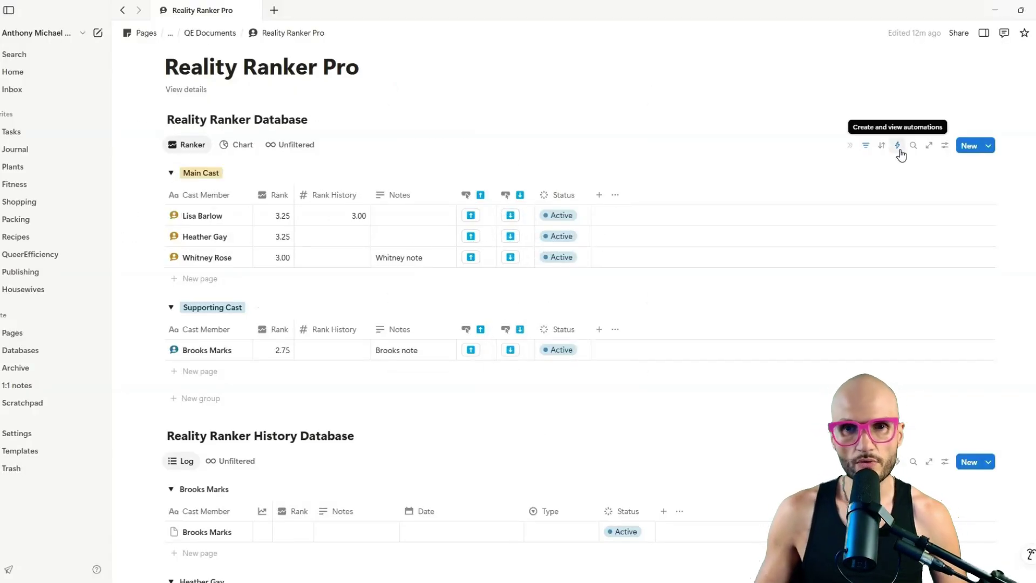
Open the Reality Ranker Database's History automation and include the 📈📉 property in its add-page action
scroll(287, 254, down, 3)
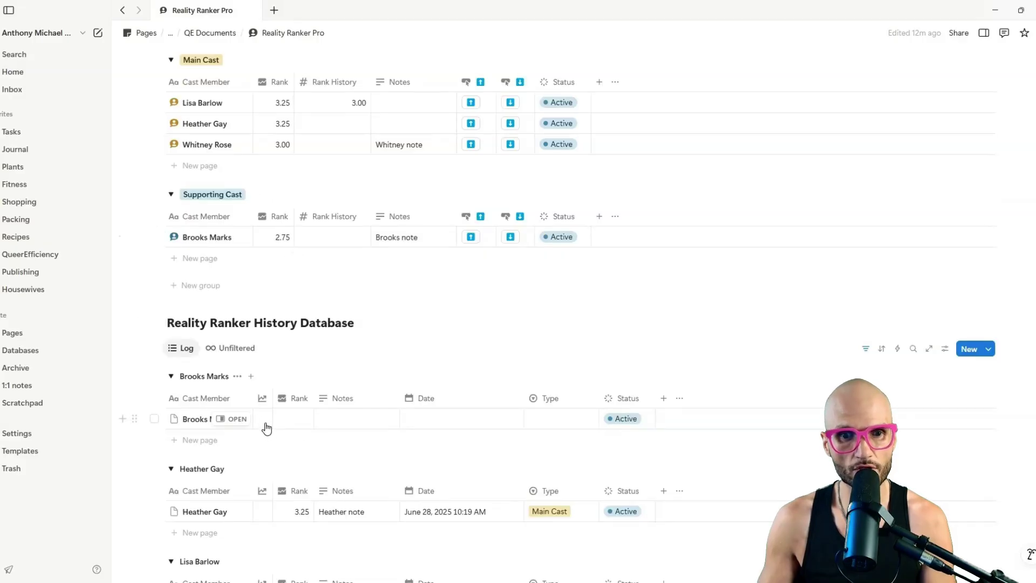
scroll(668, 272, up, 1)
scroll(667, 271, up, 8)
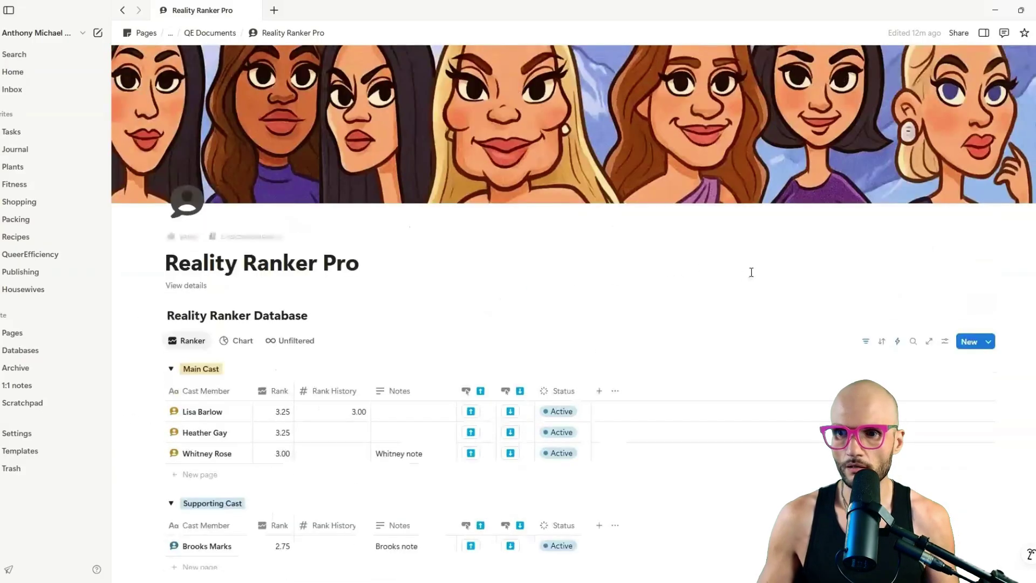
click(898, 341)
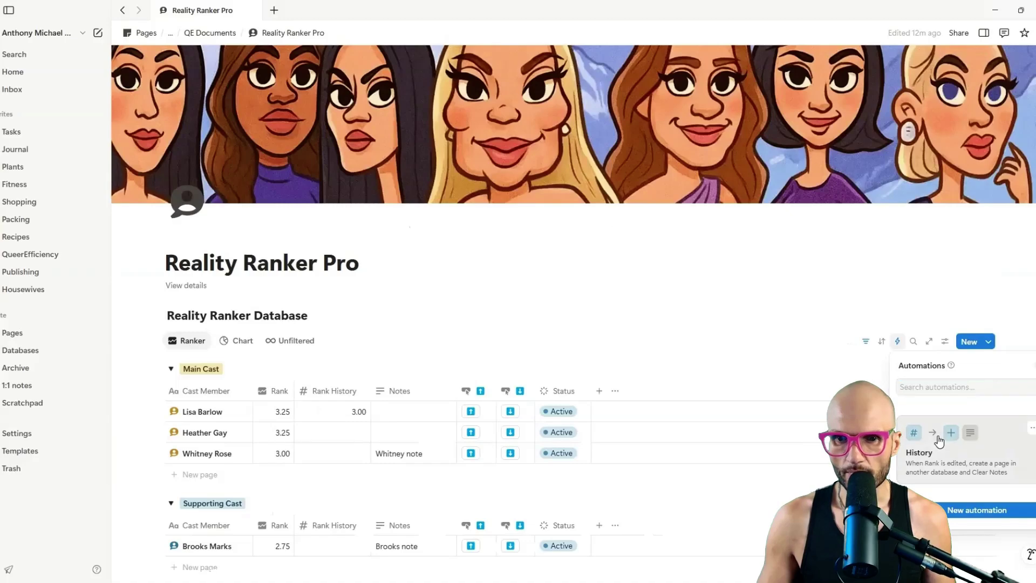
click(928, 459)
scroll(432, 377, down, 2)
click(418, 415)
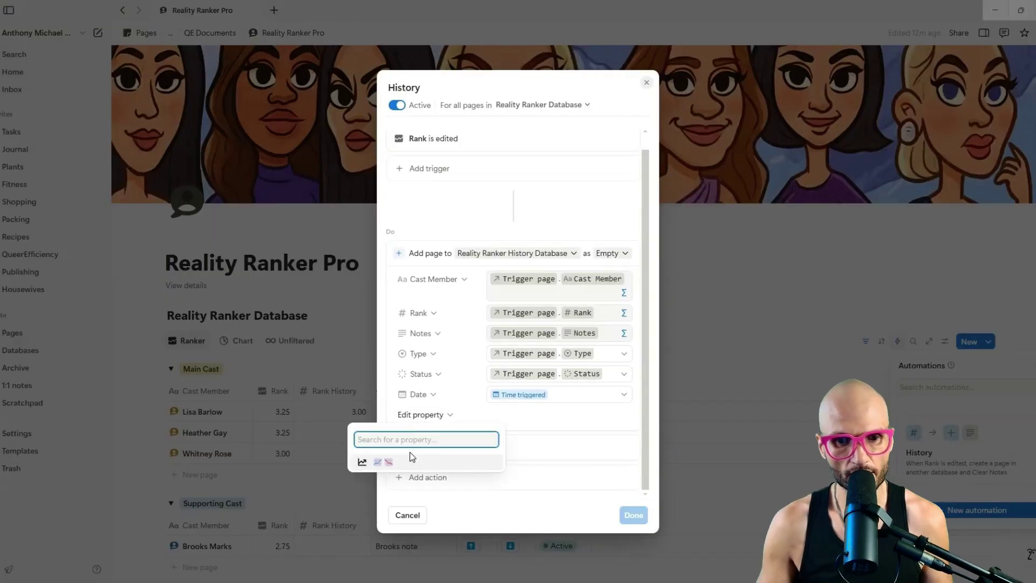
click(394, 462)
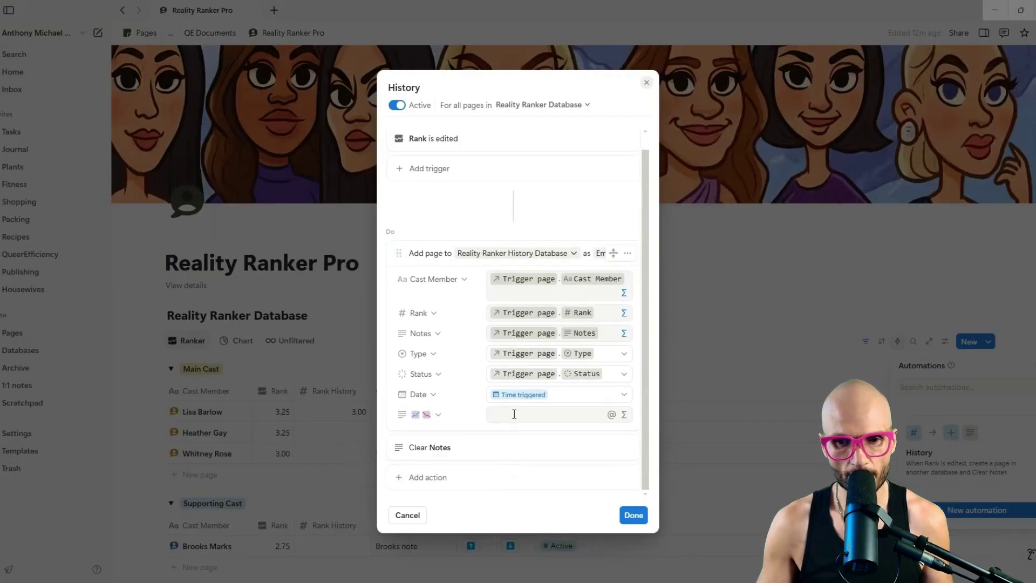
Start an if formula for the 📈📉 property with the condition Trigger page.Rank > Trigger page.Rank History
click(624, 414)
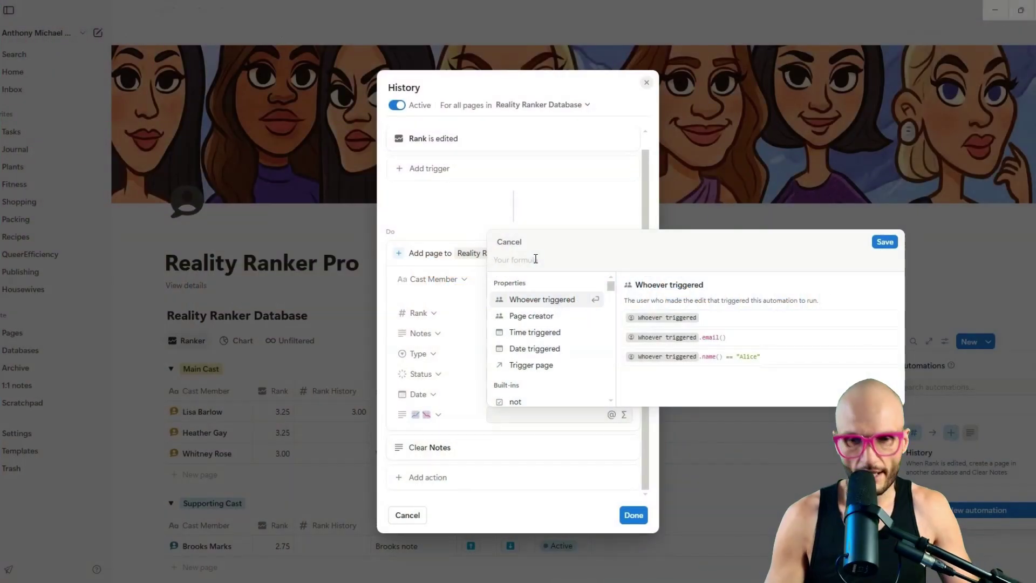
text(if()
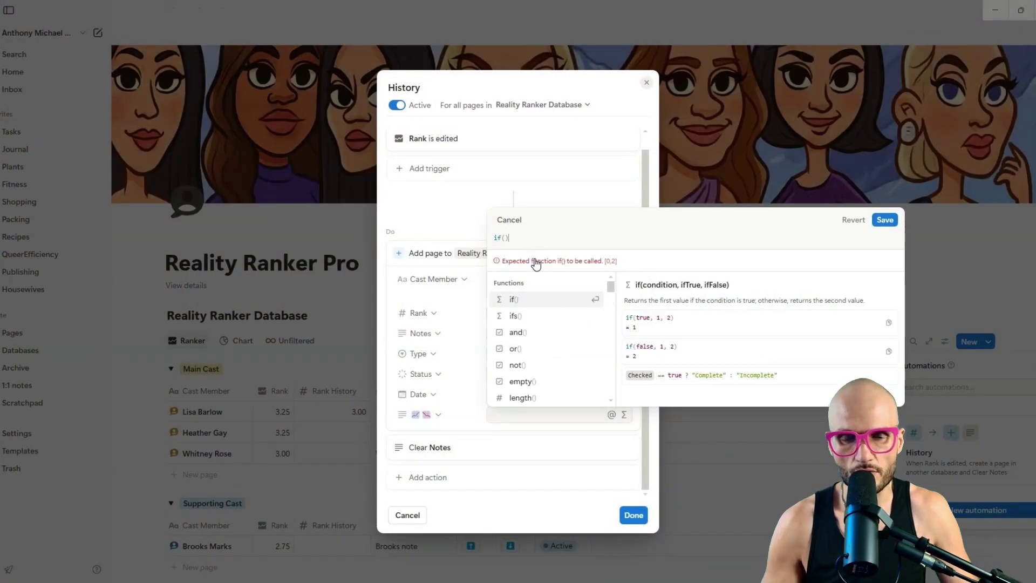
key(shift+Return)
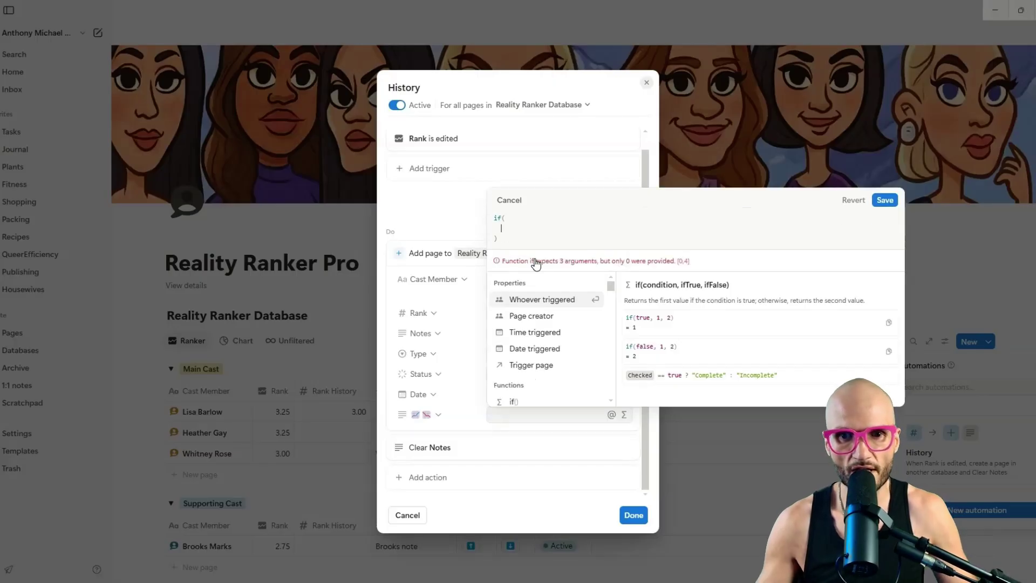
click(559, 216)
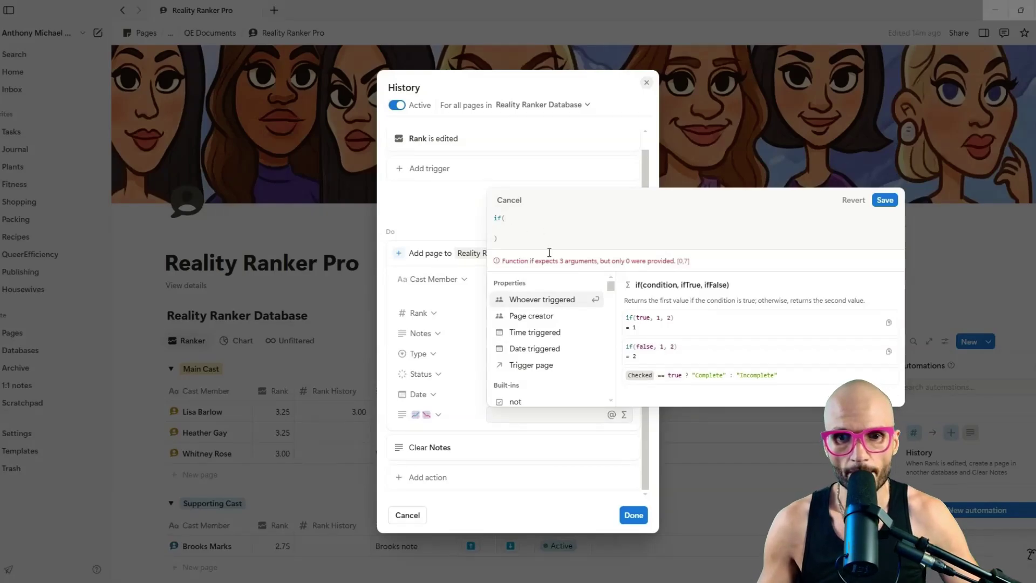
click(550, 365)
scroll(571, 318, down, 1)
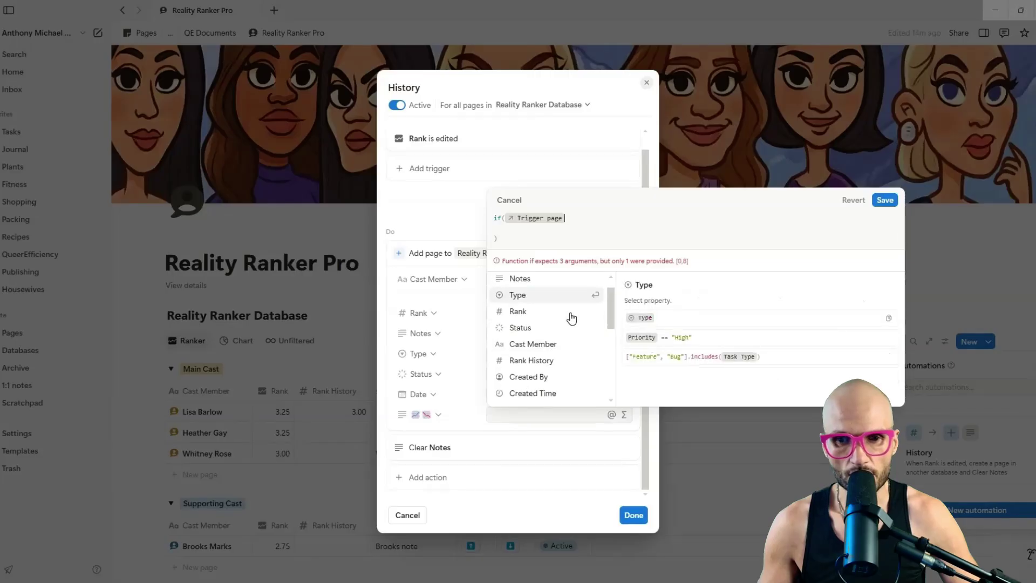
scroll(567, 302, down, 1)
click(562, 278)
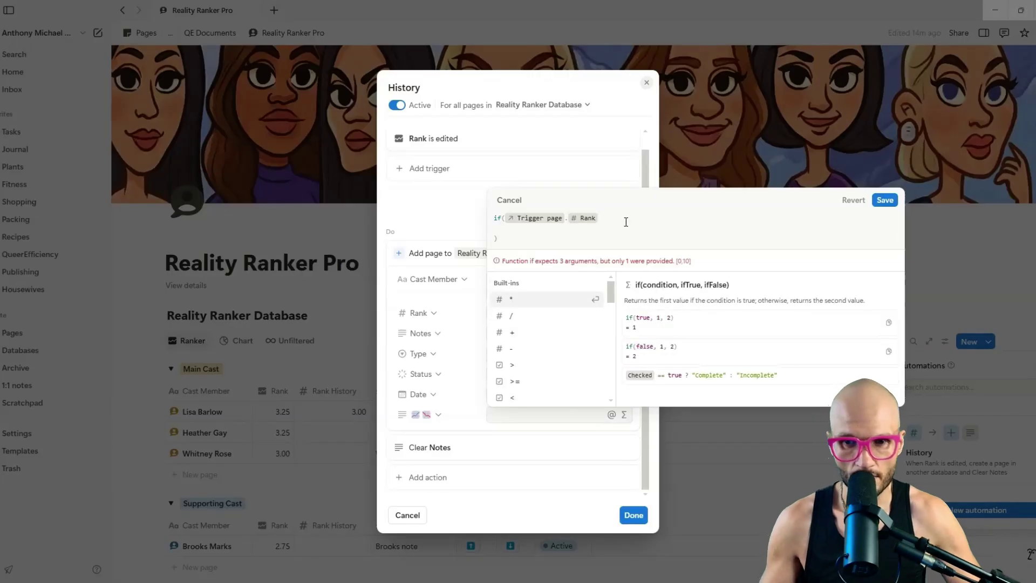
text(>)
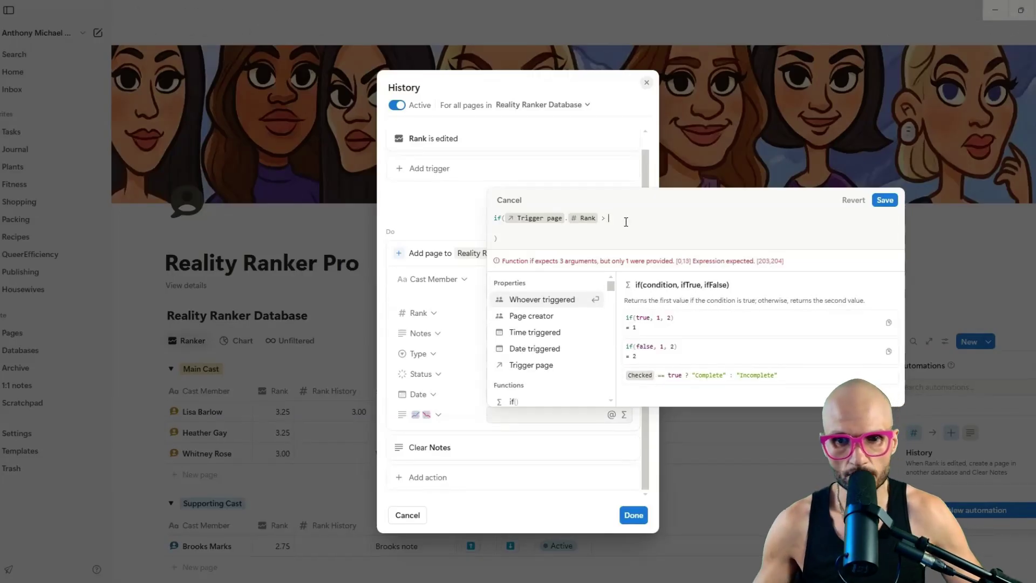
click(553, 366)
scroll(561, 366, down, 1)
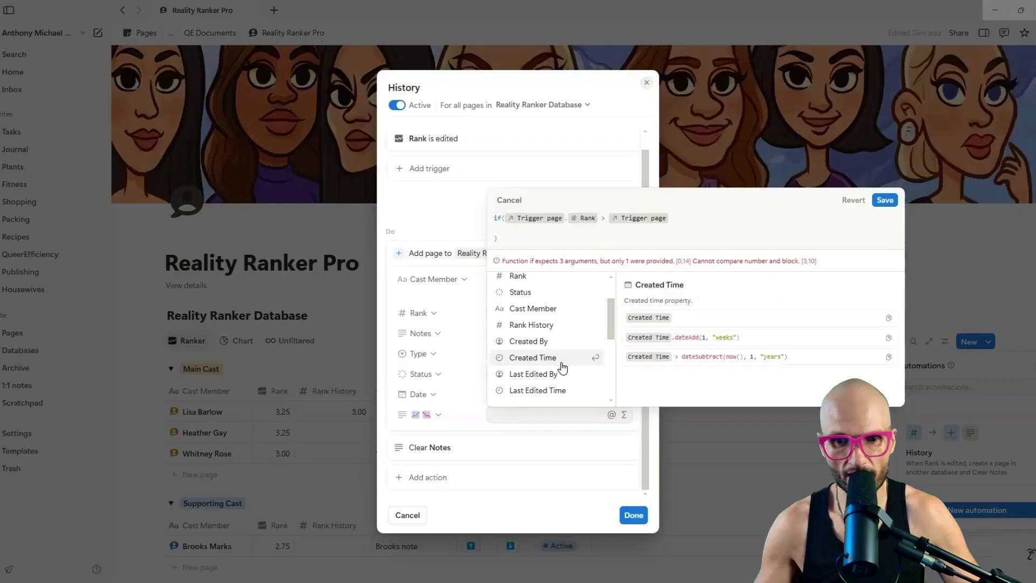
click(560, 324)
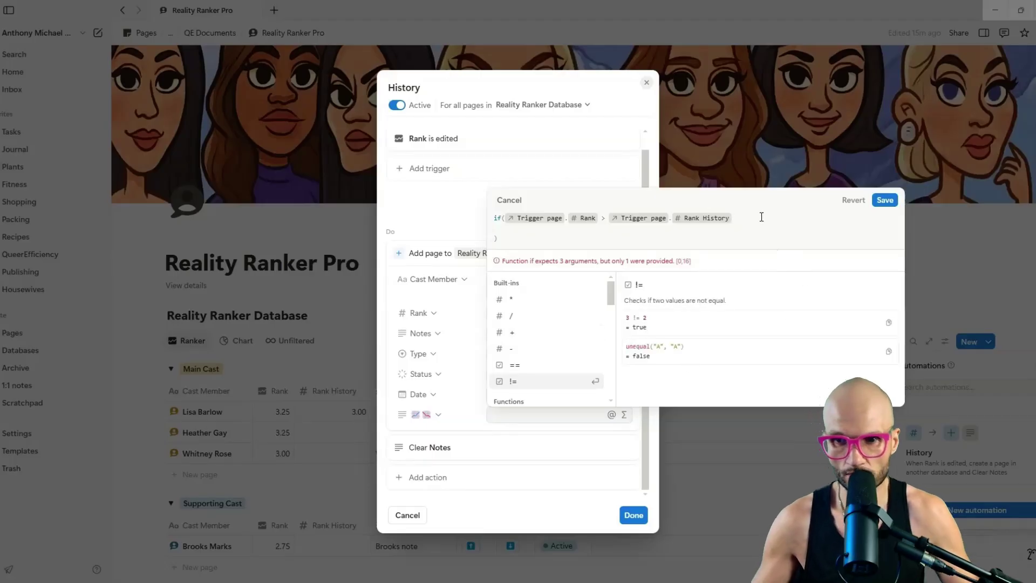
Complete the if formula with true and false as its two results, and save the formula and the History automation
text(,)
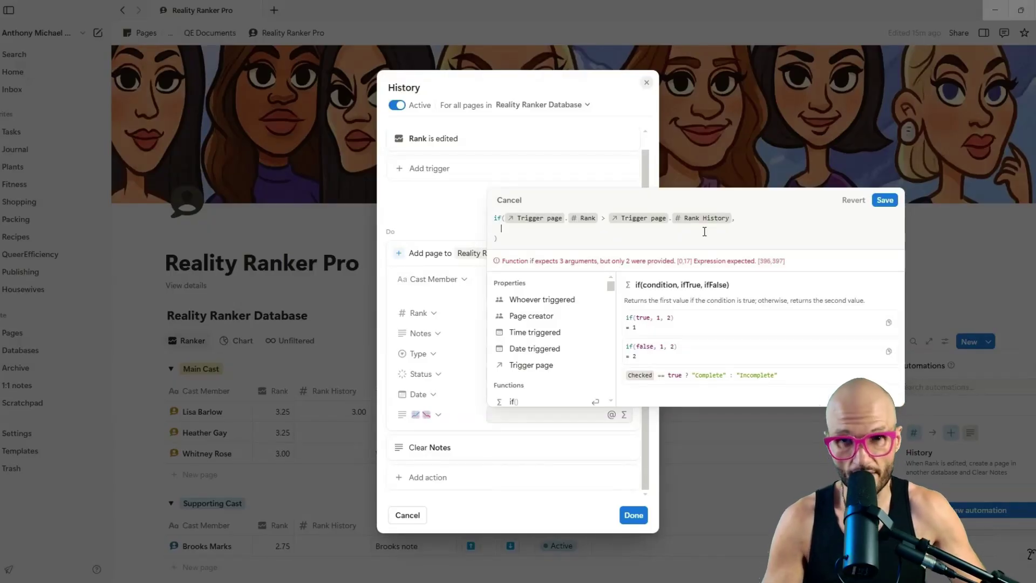
text(true,)
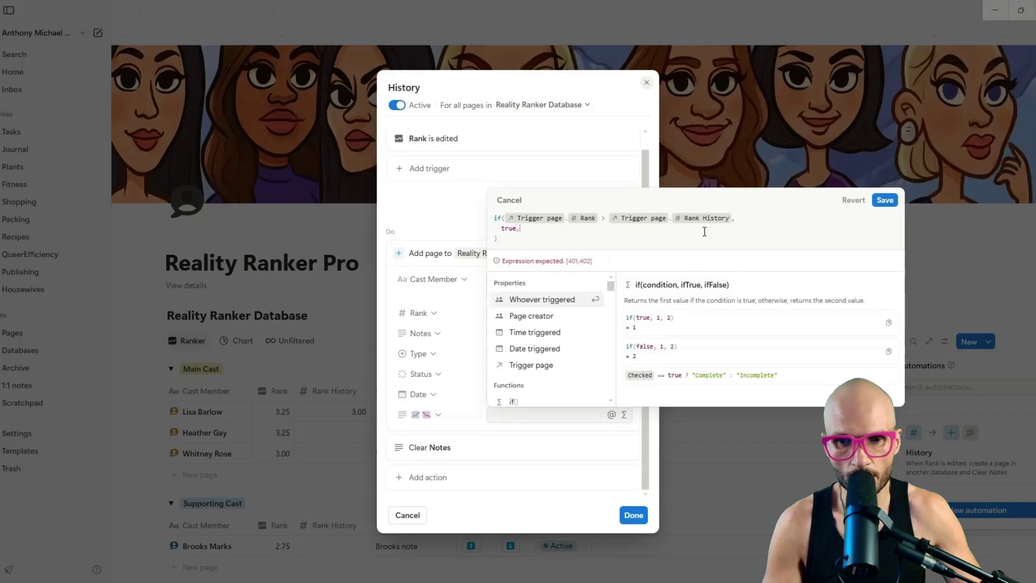
key(Return)
text(false)
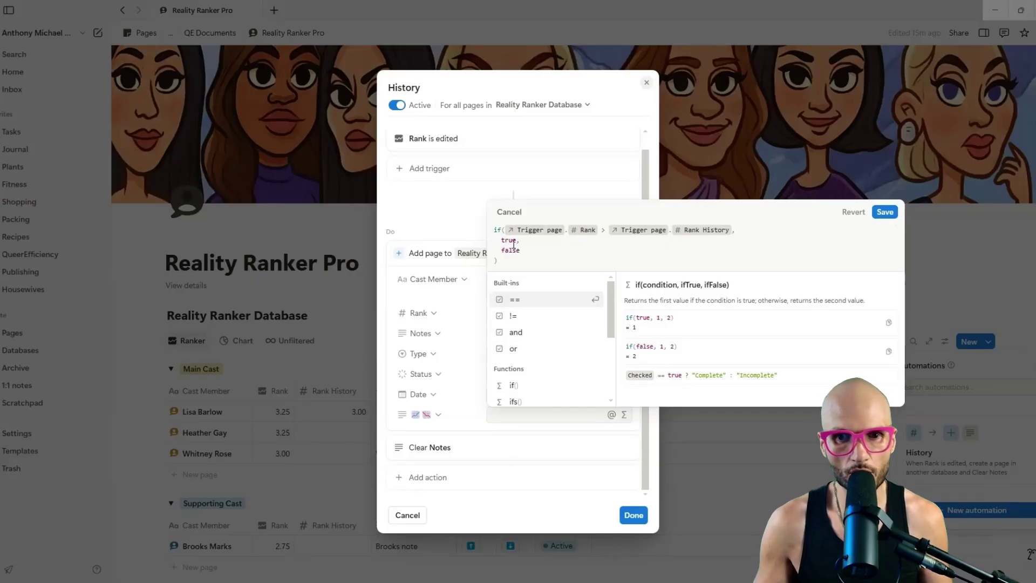
click(885, 212)
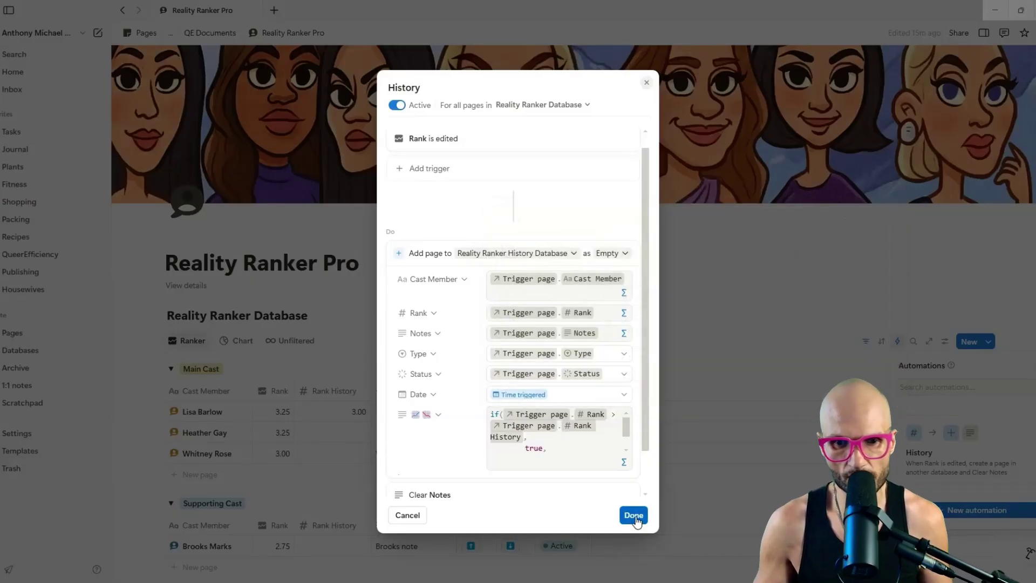
click(633, 515)
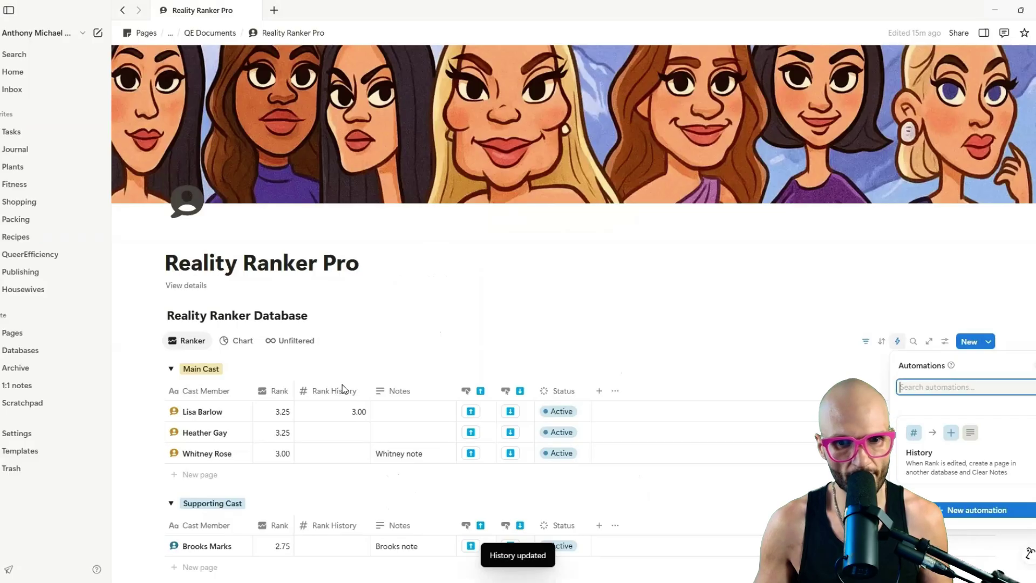
Raise Lisa Barlow's rank to 3.50 with the up-arrow button and check her new entry in the Reality Ranker History Database
click(473, 413)
click(471, 411)
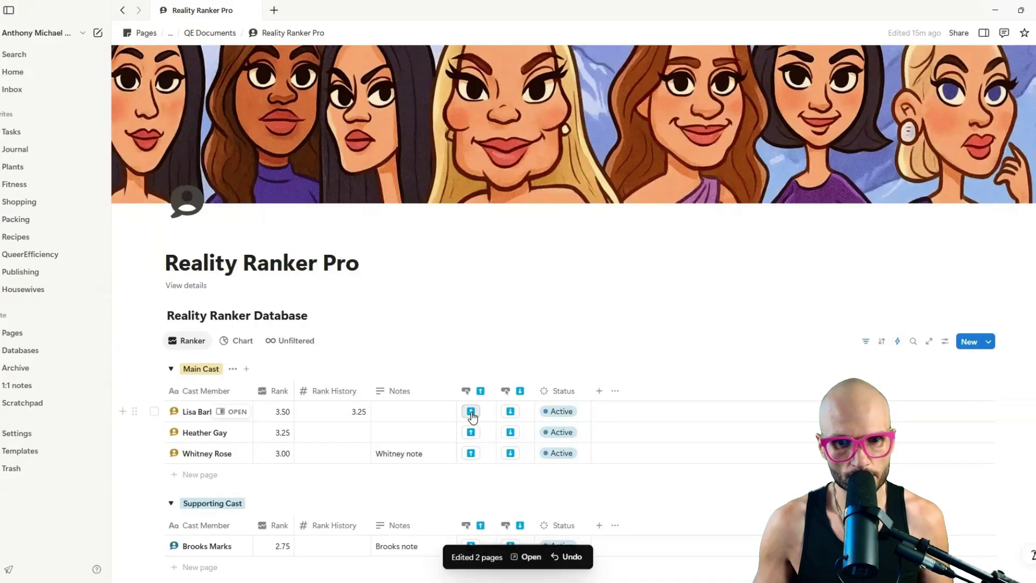
scroll(426, 342, down, 7)
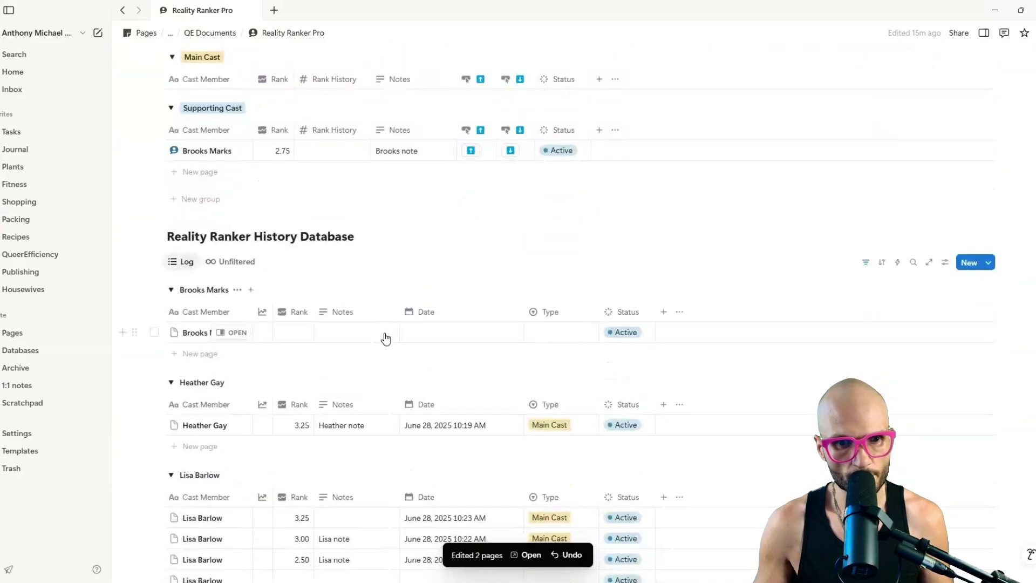
scroll(270, 384, down, 2)
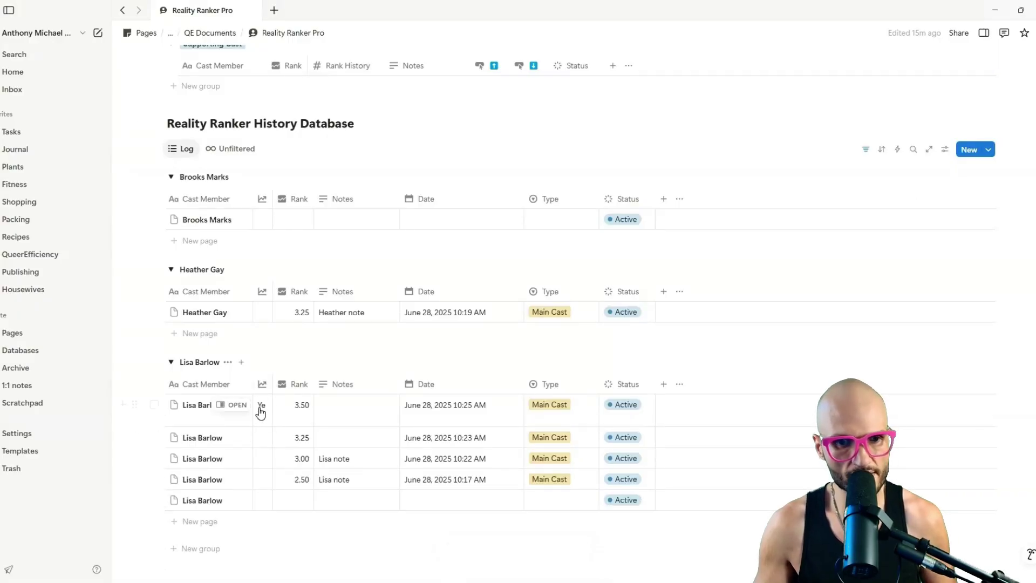
Reopen the History automation's 📈📉 formula and replace the true result with "📈"
scroll(359, 363, up, 6)
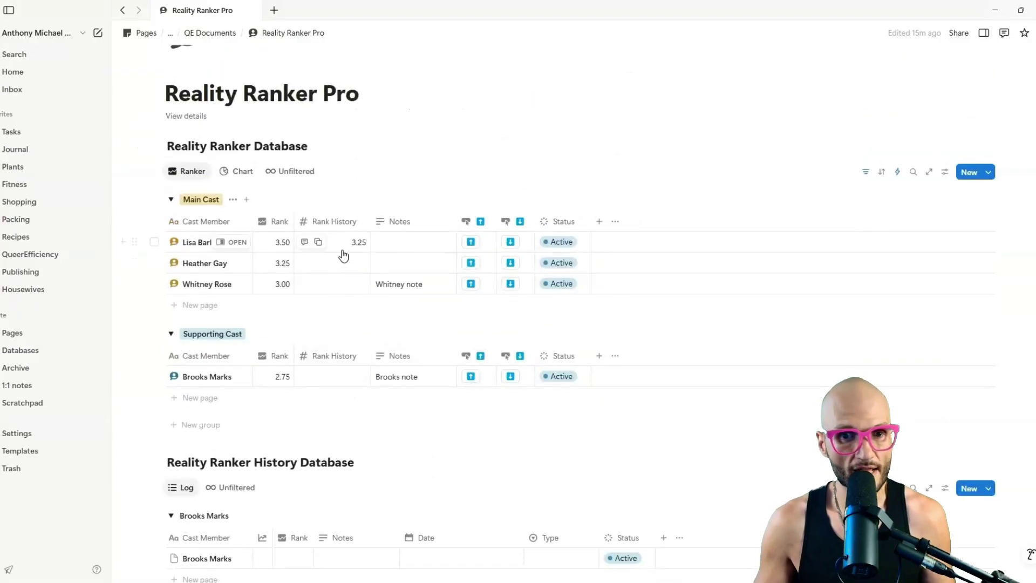
click(897, 172)
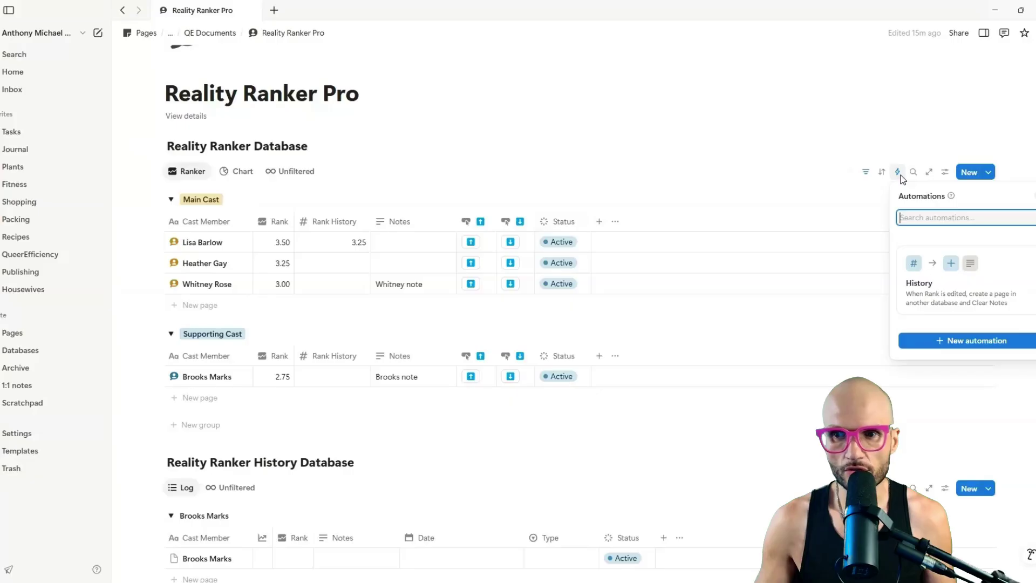
click(959, 271)
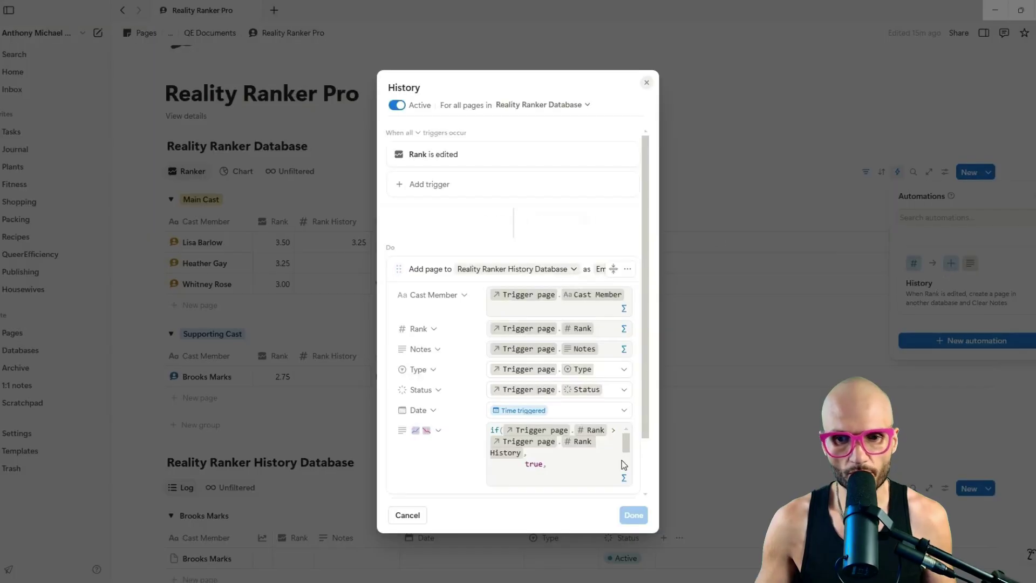
click(583, 476)
double_click(510, 257)
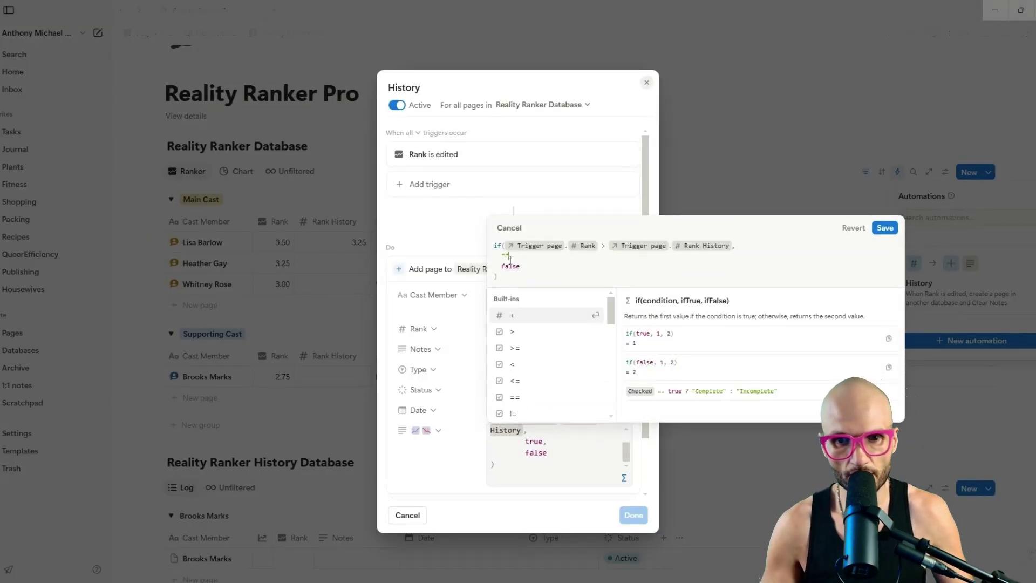
key(BackSpace)
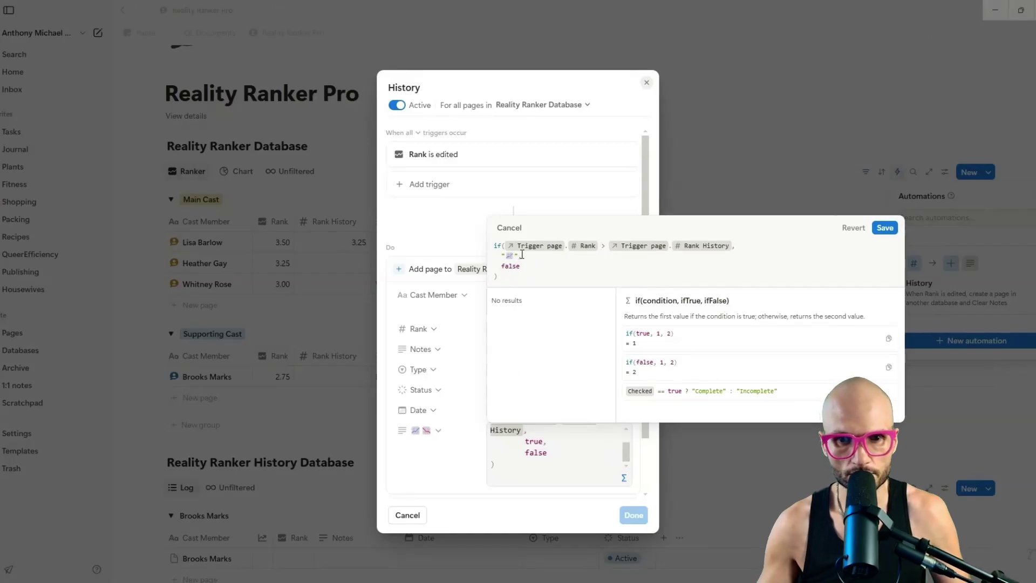
Replace the formula's false result with "📉" and save the formula and the History automation
double_click(510, 266)
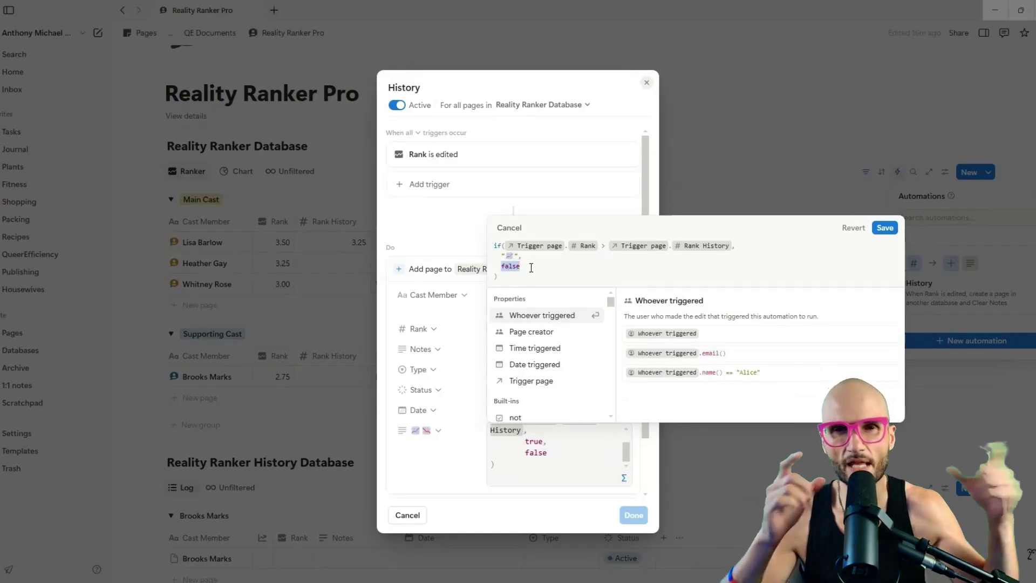
key(BackSpace)
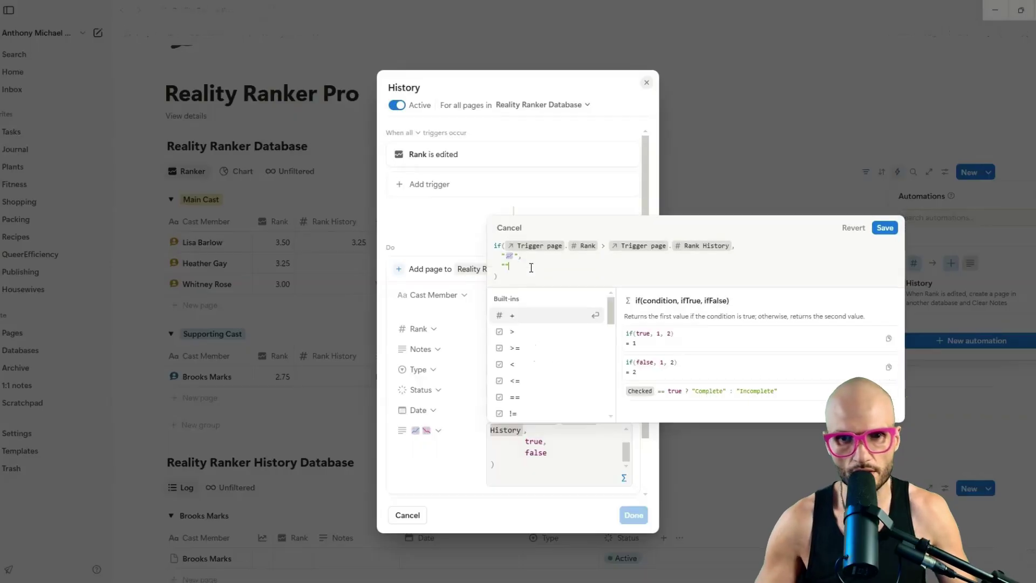
text("")
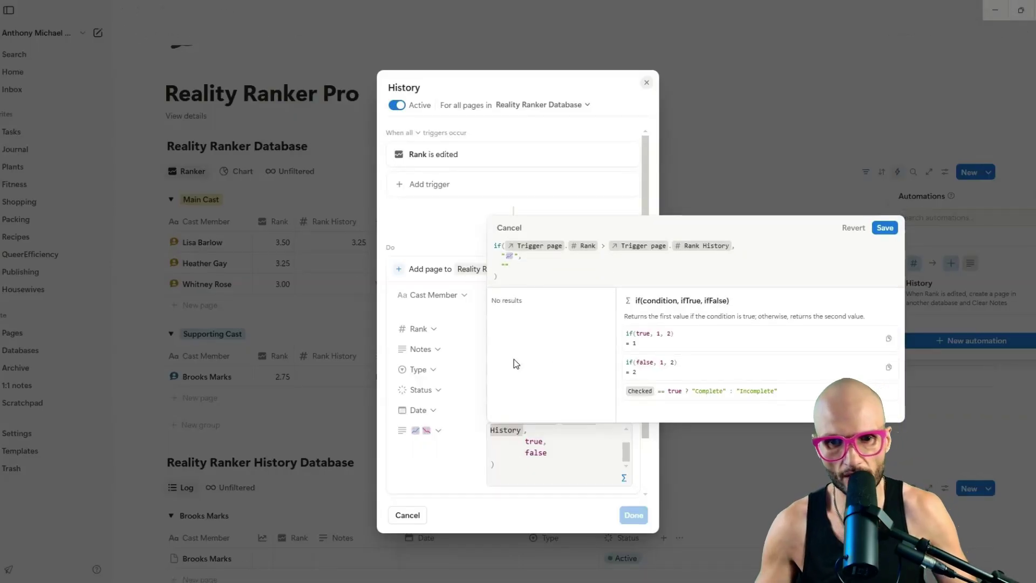
text(📉)
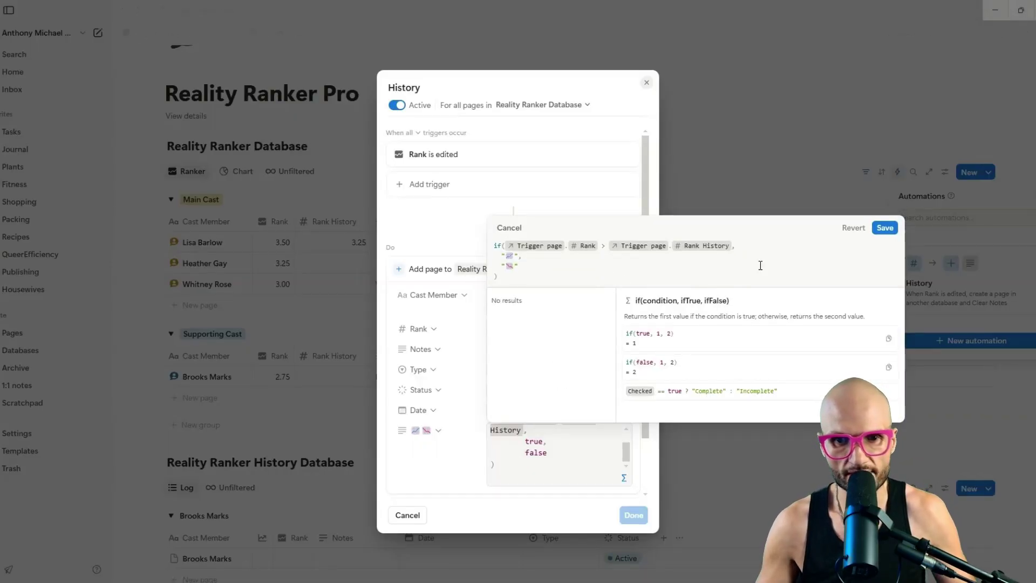
click(885, 227)
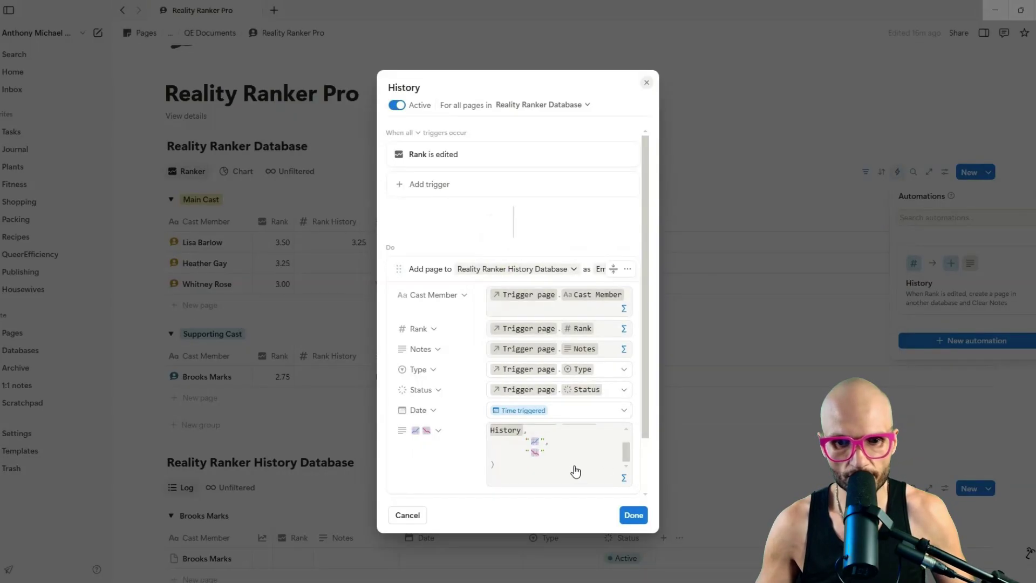
click(634, 515)
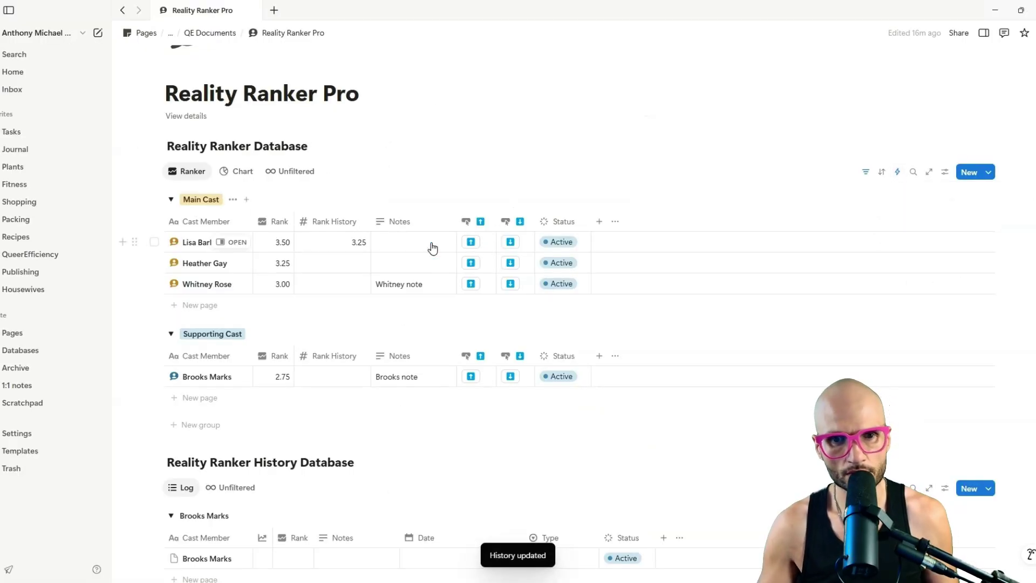
Raise Lisa Barlow's rank to 3.75 with the up-arrow button and move the history log's 📈📉 column between Rank and Notes
click(471, 242)
scroll(494, 189, down, 3)
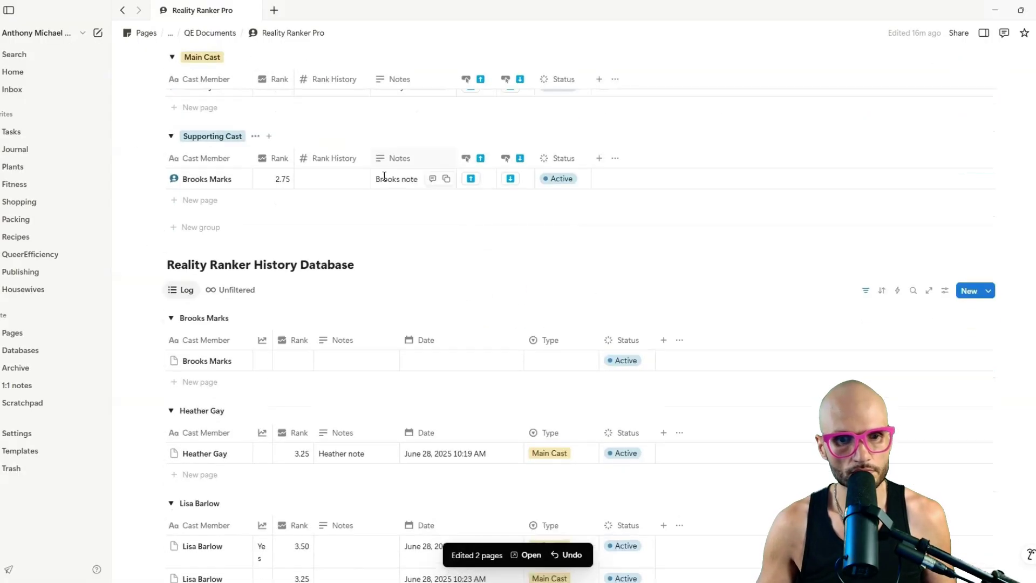
scroll(375, 187, down, 5)
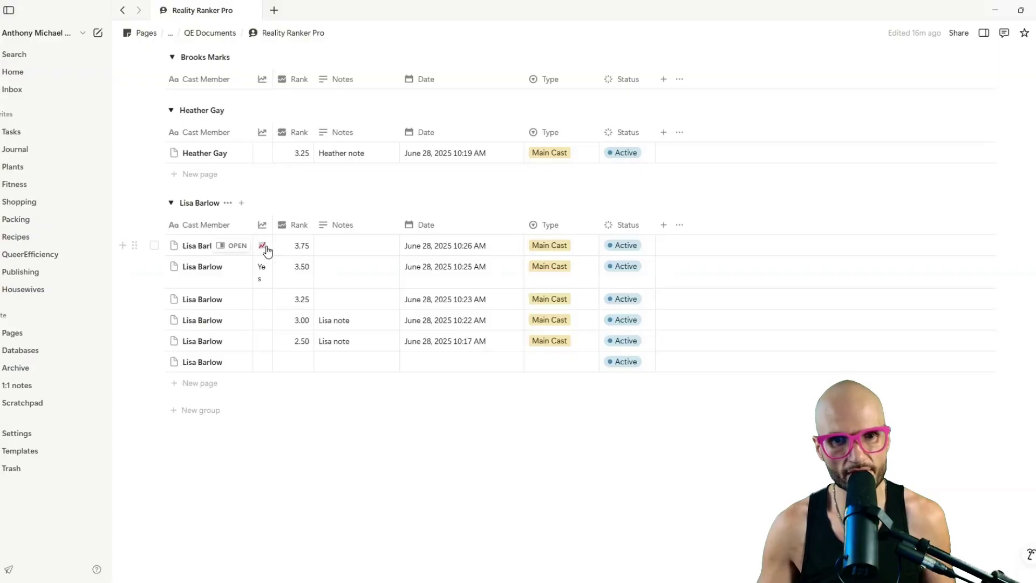
drag(263, 224, 299, 224)
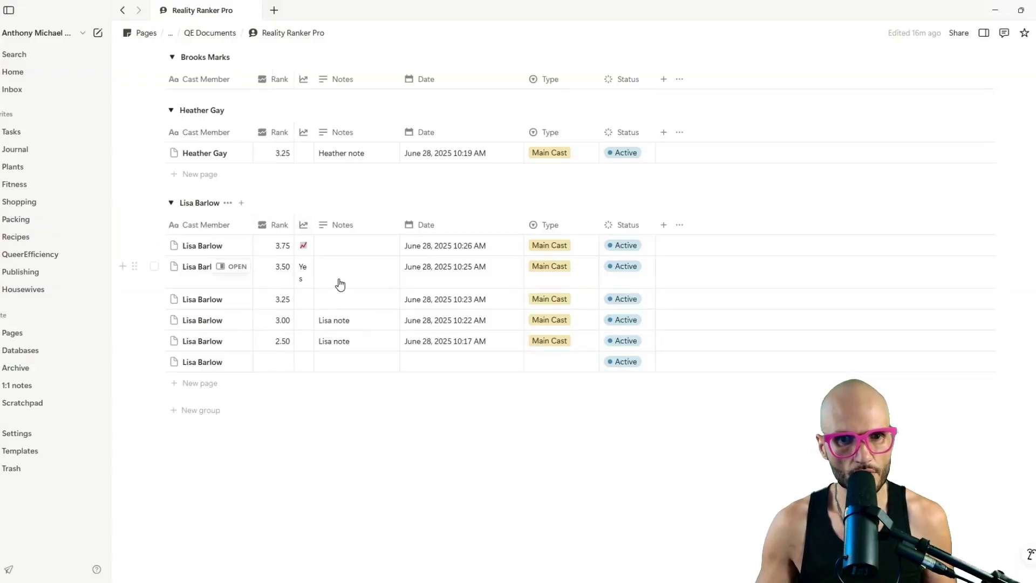
scroll(310, 285, up, 8)
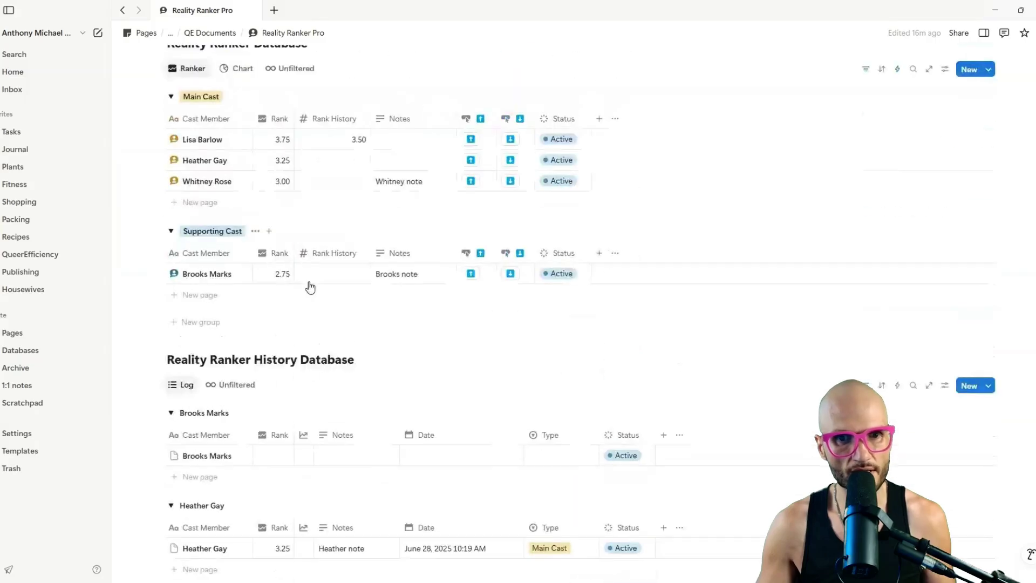
click(398, 199)
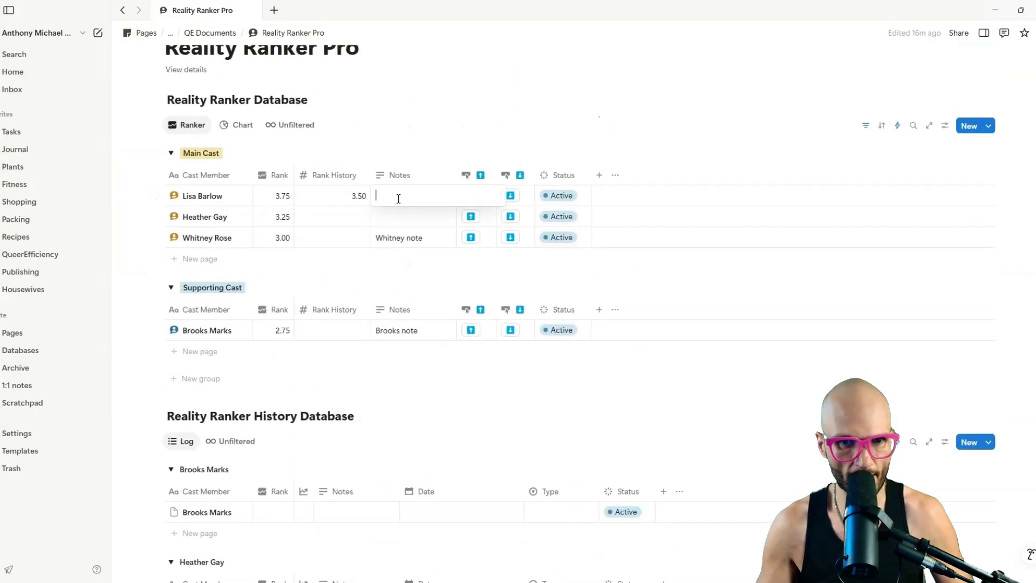
text(Test)
key(Escape)
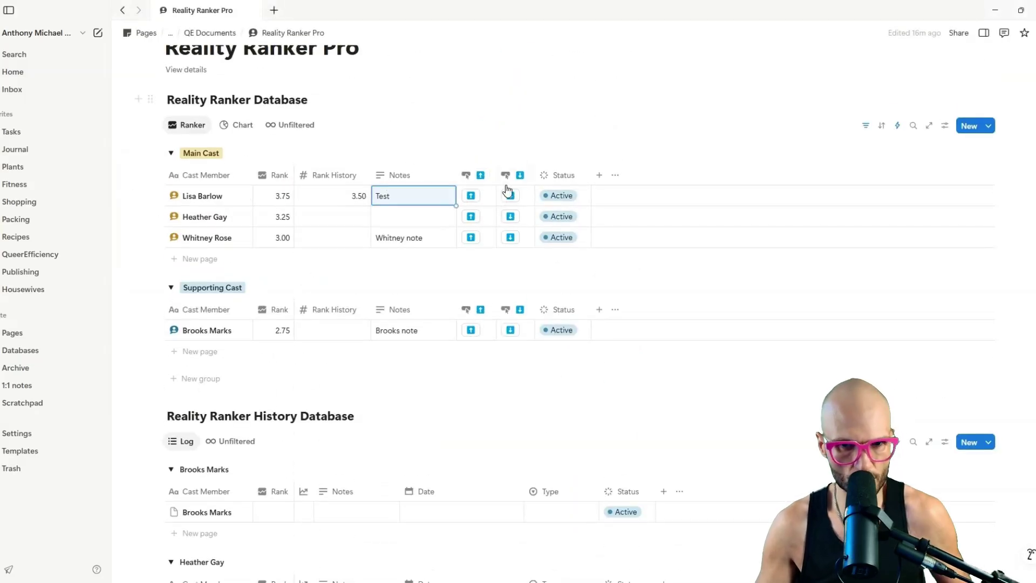
click(511, 197)
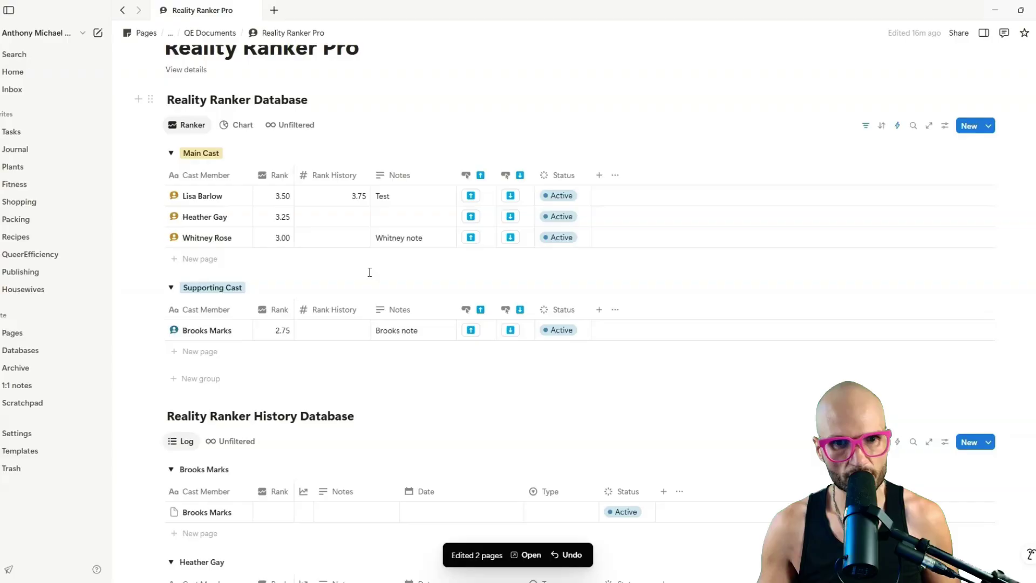
scroll(315, 220, down, 6)
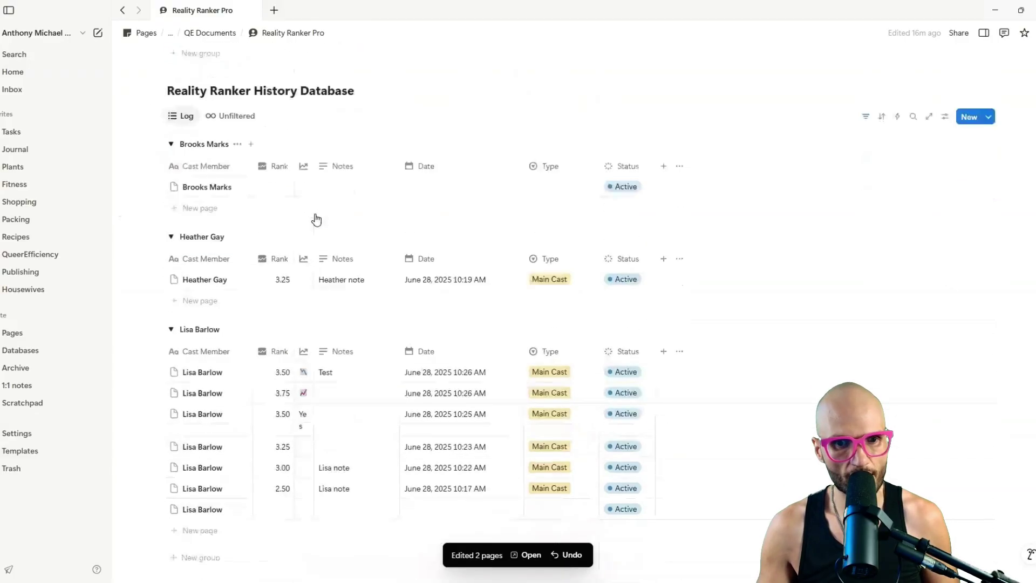
click(304, 413)
scroll(307, 432, up, 6)
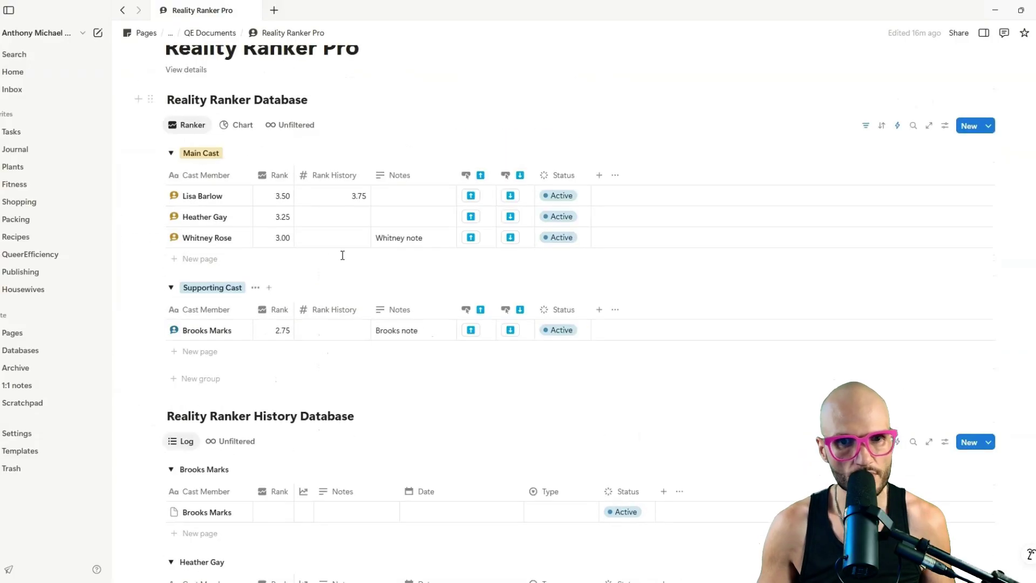
Use the rank buttons to lower Heather Gay to 3.00 and Brooks Marks to 2.50, and raise Whitney Rose to 3.25
click(510, 216)
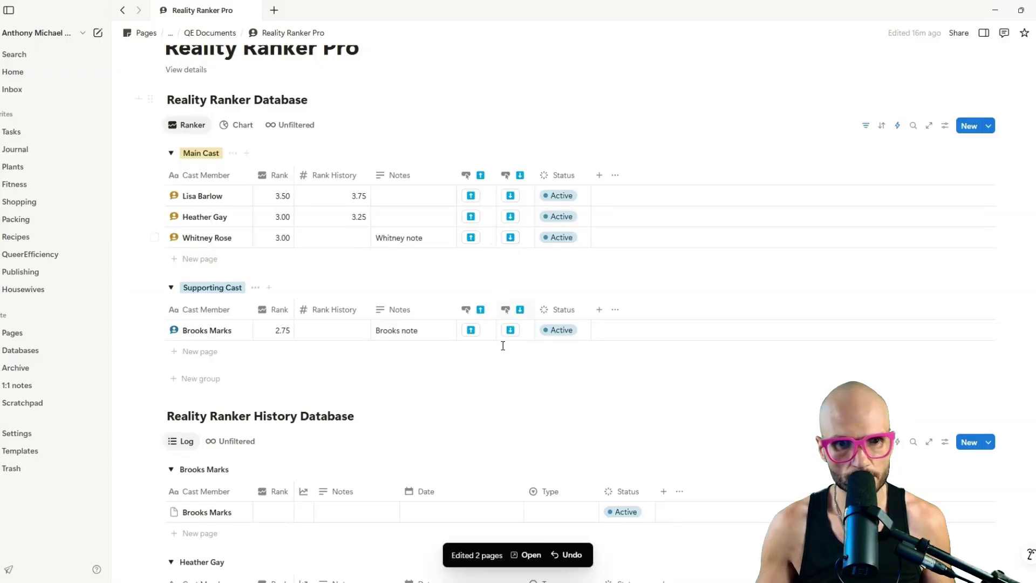
click(510, 330)
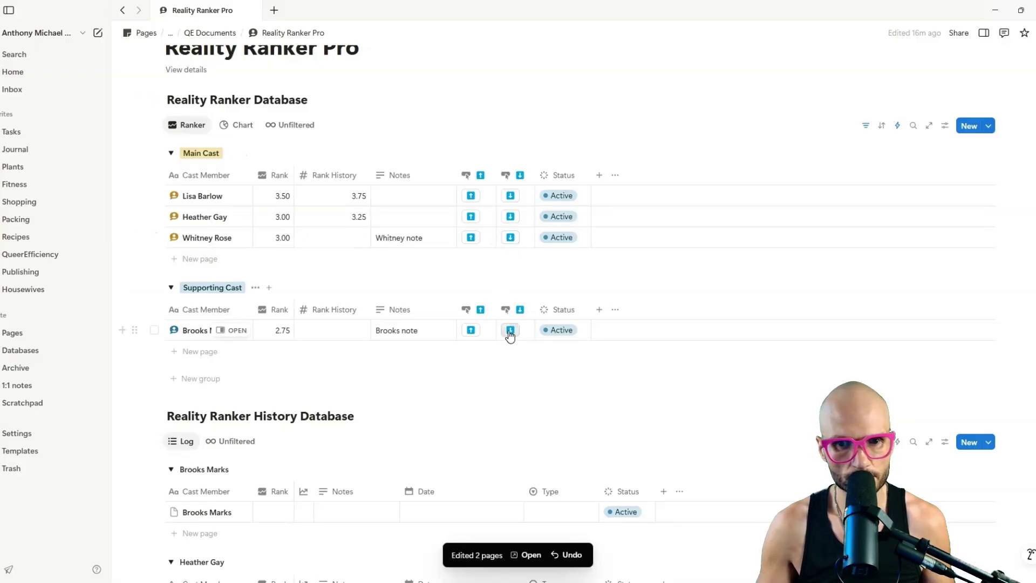
click(471, 238)
scroll(331, 230, down, 7)
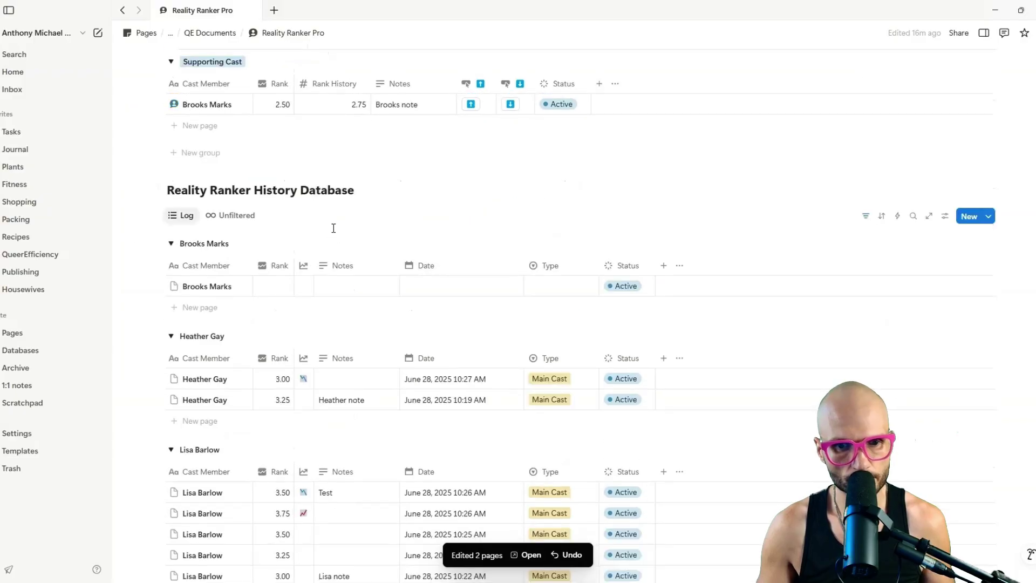
scroll(426, 299, up, 7)
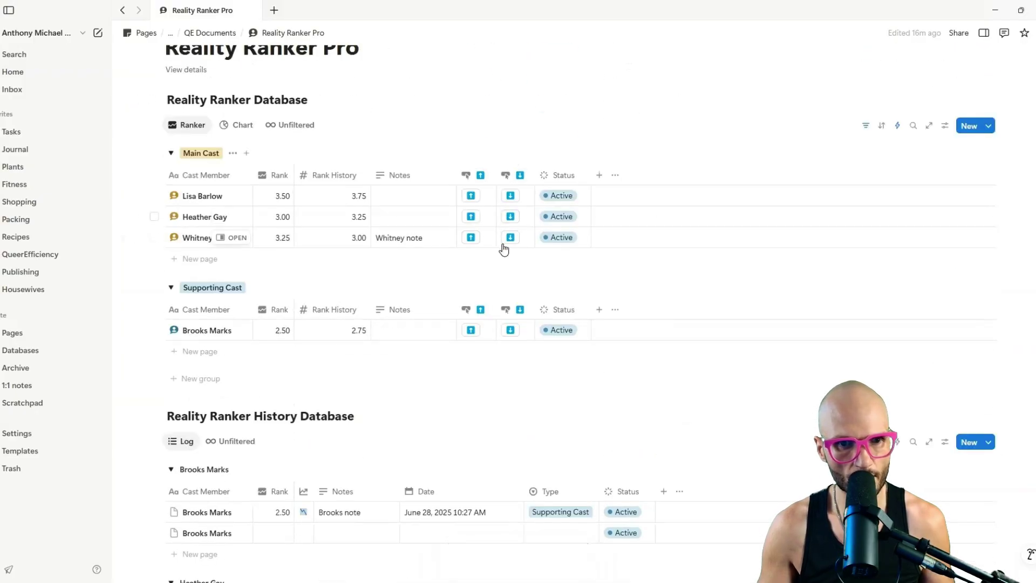
Lower Whitney Rose's rank to 3.00 with the down-arrow button and check the new entries in the history log
click(510, 237)
scroll(294, 324, down, 9)
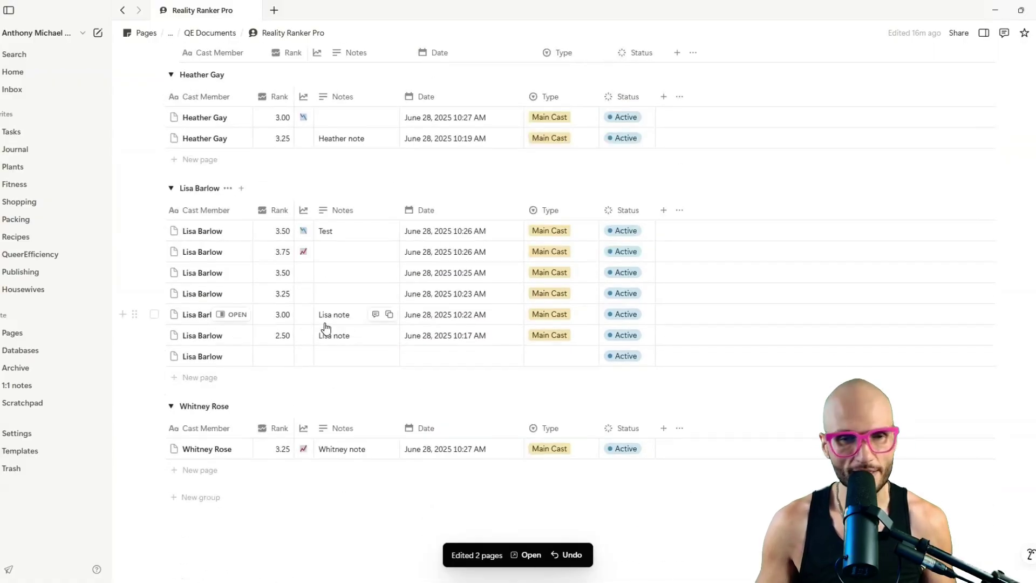
scroll(361, 338, up, 5)
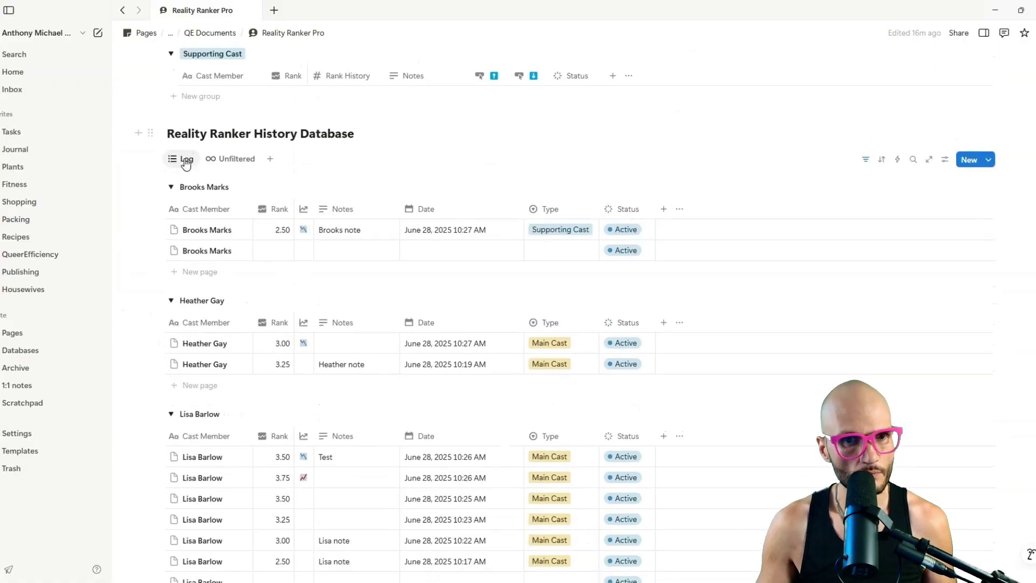
Duplicate the history database's Log view and name the copy Annoyed
click(186, 158)
click(219, 271)
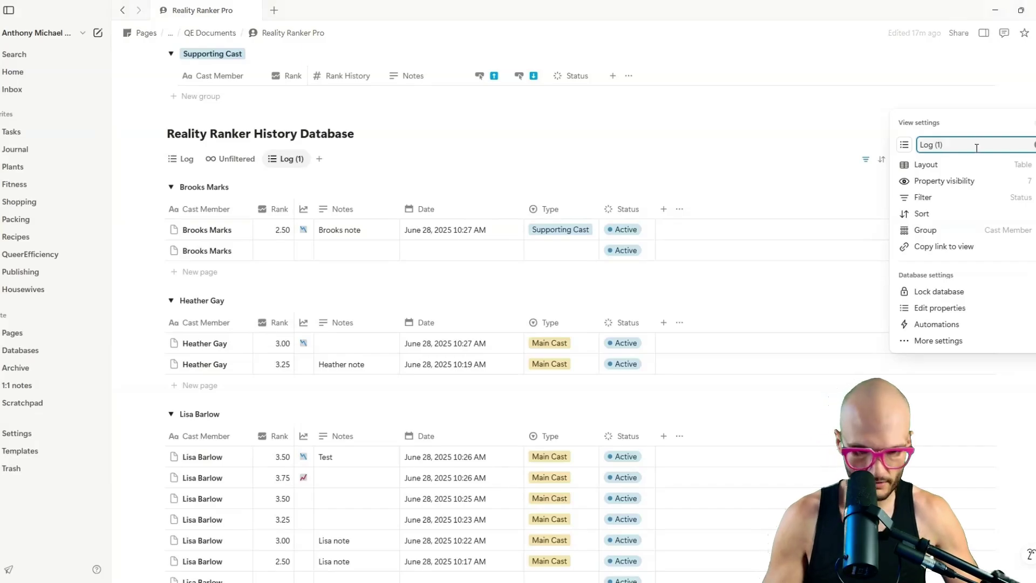
key(ctrl+a)
text(Annoy)
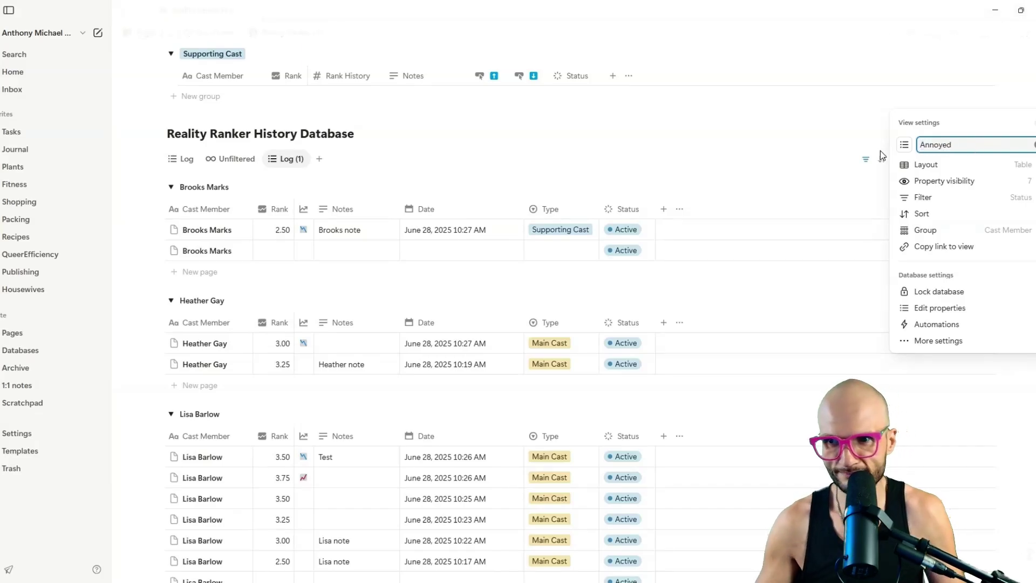
Give the Annoyed view a frowning-face icon and move it between the Log and Unfiltered views
click(904, 145)
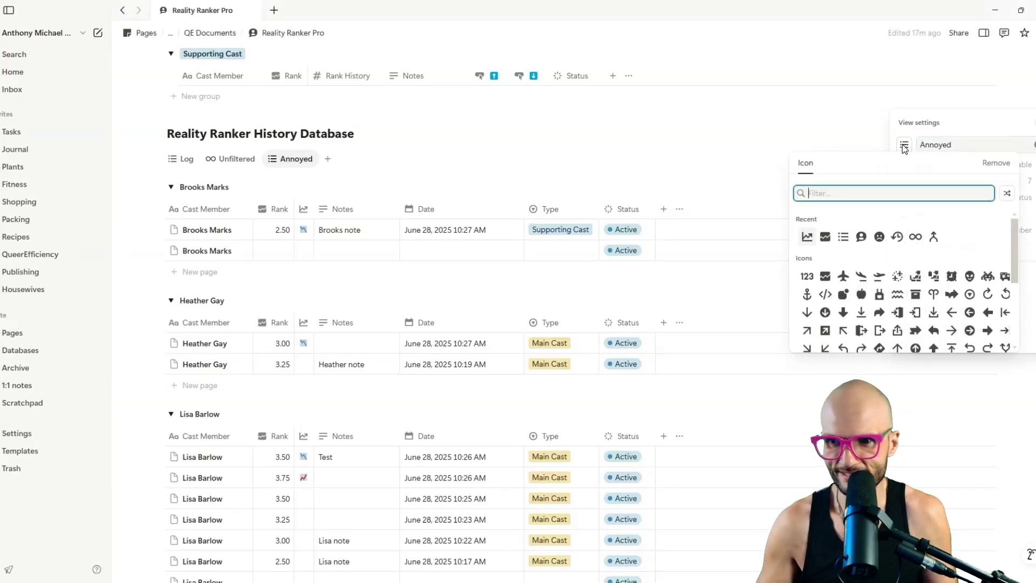
click(879, 236)
click(294, 163)
drag(294, 163, 238, 163)
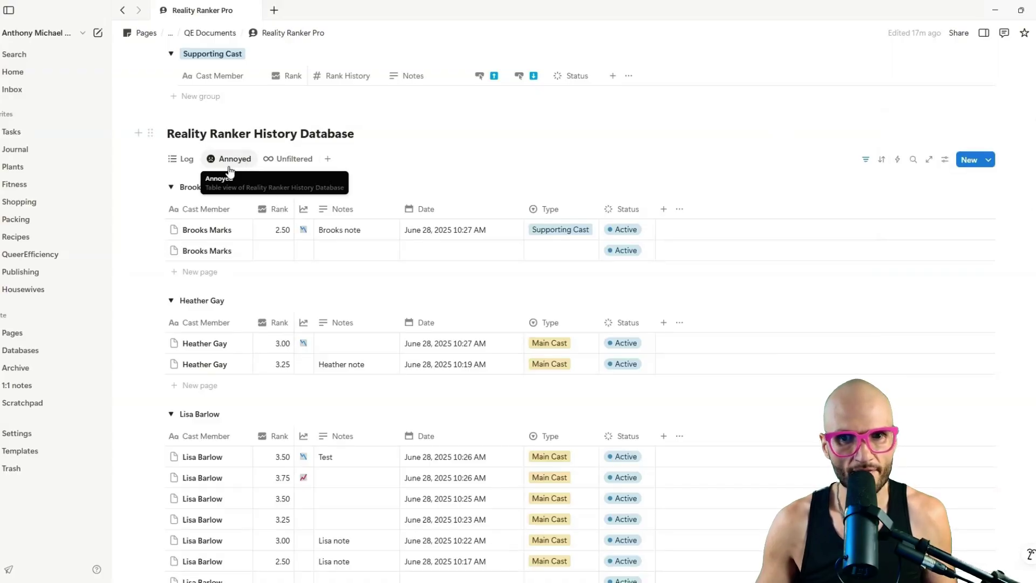
Filter the Annoyed view to entries whose 📈📉 property contains 📉 and review the filtered entries
click(304, 209)
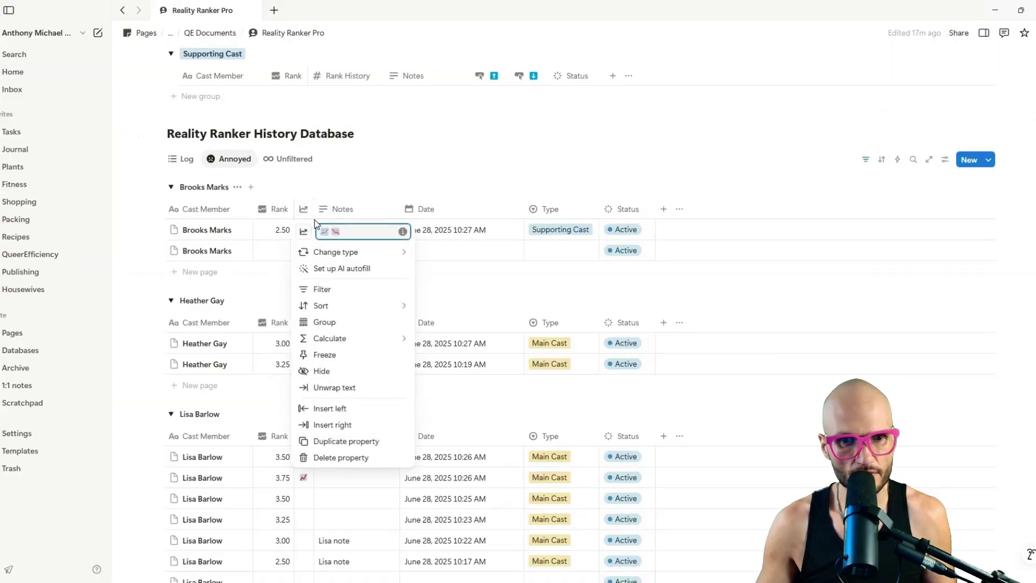
click(341, 292)
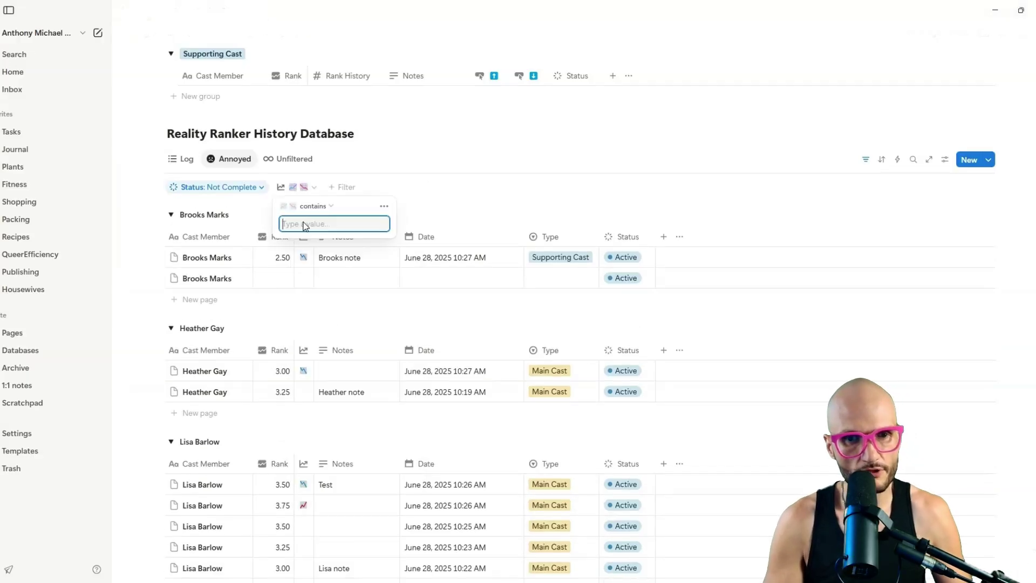
text(📉)
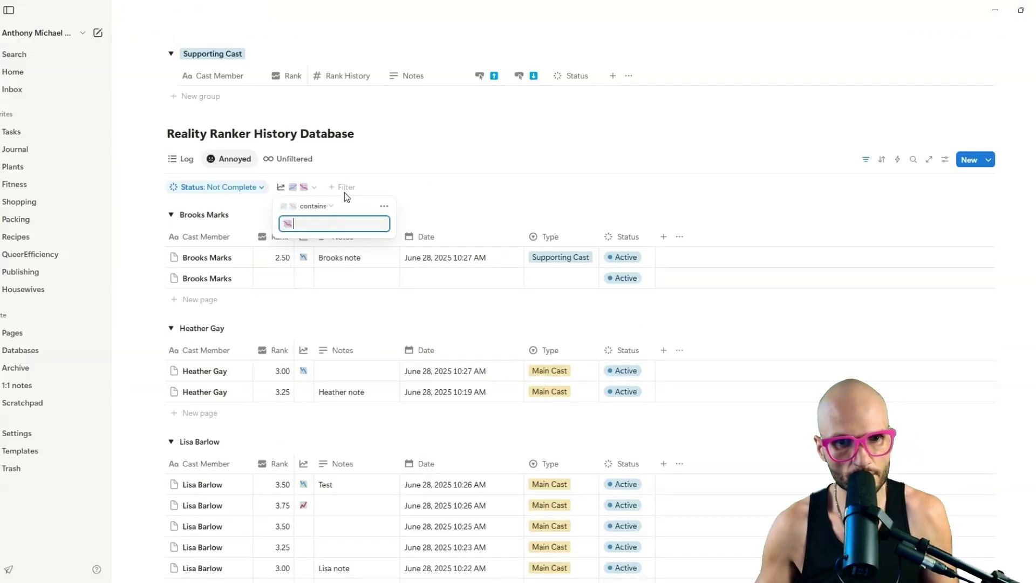
click(368, 144)
scroll(356, 157, down, 2)
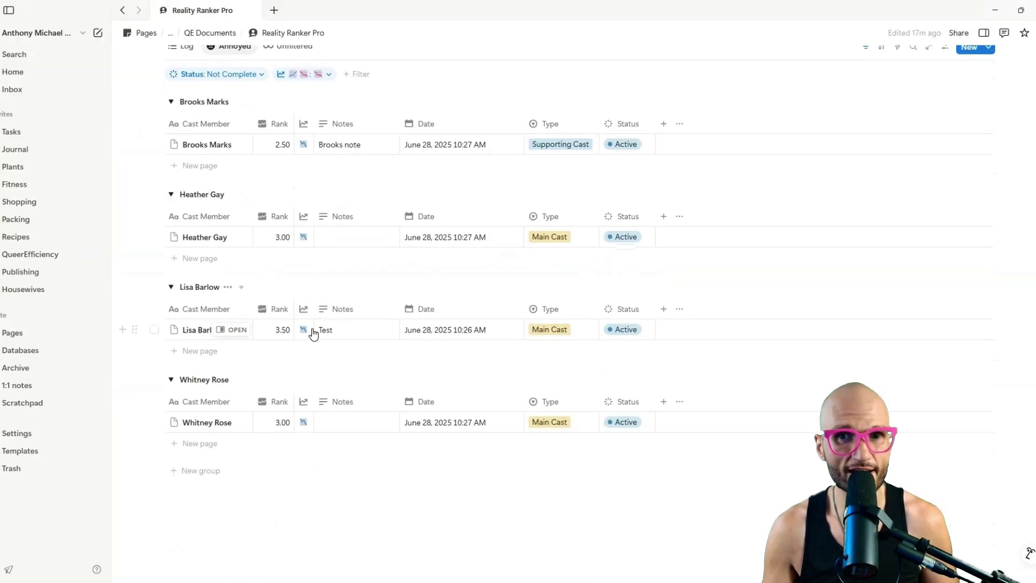
scroll(313, 330, up, 2)
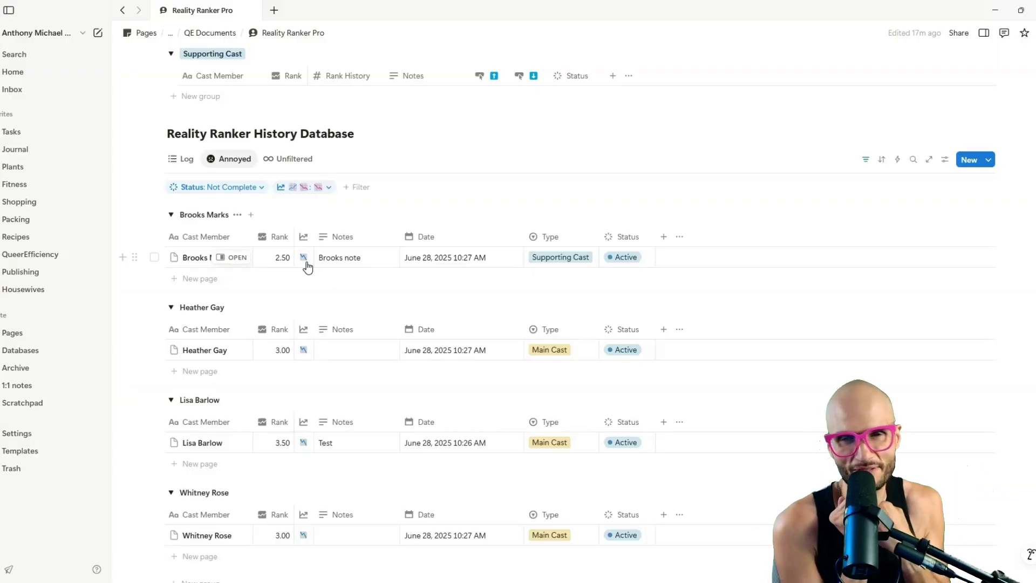
scroll(307, 266, up, 8)
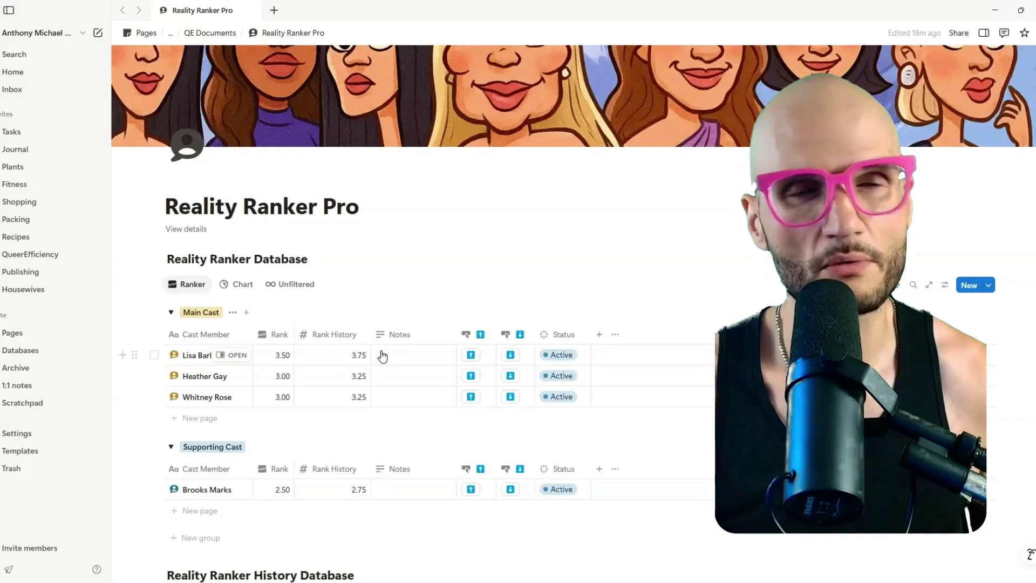
scroll(479, 301, up, 1)
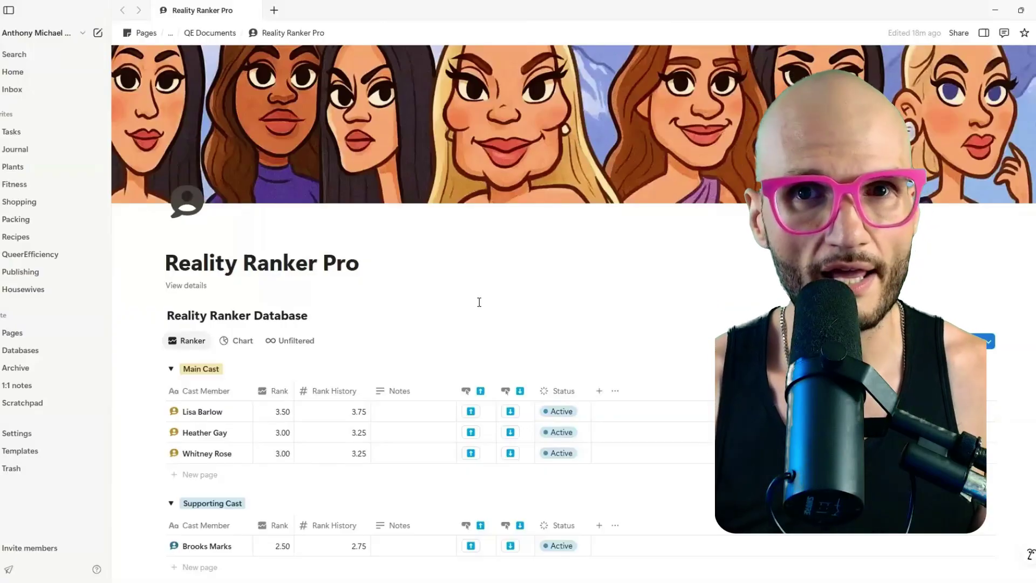
scroll(462, 316, down, 8)
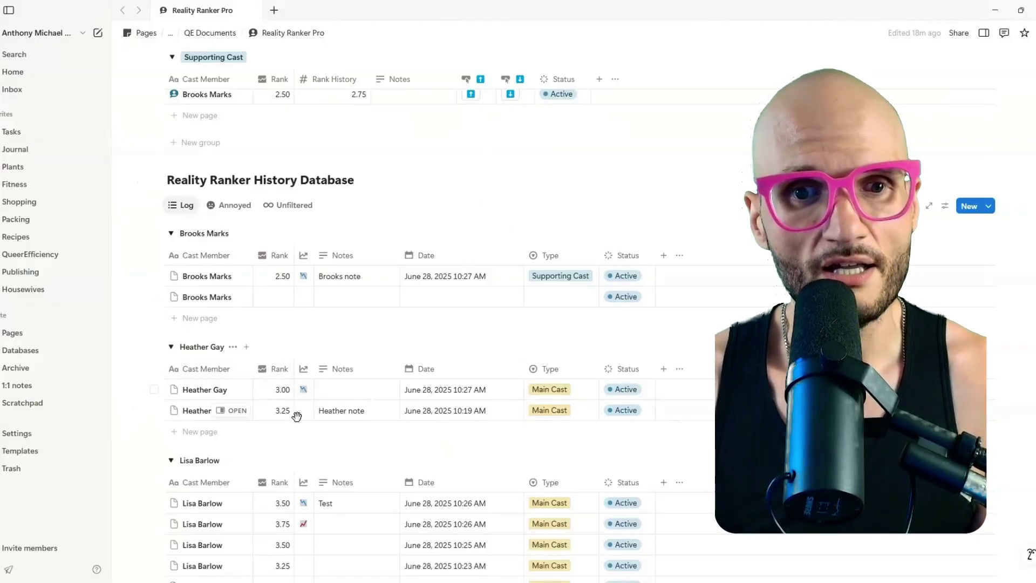
scroll(261, 238, down, 1)
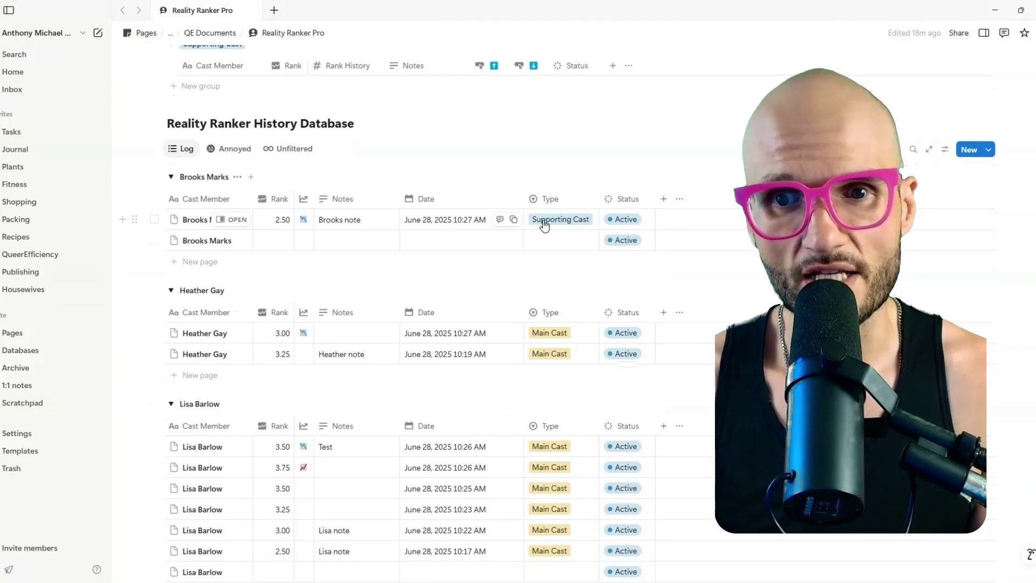